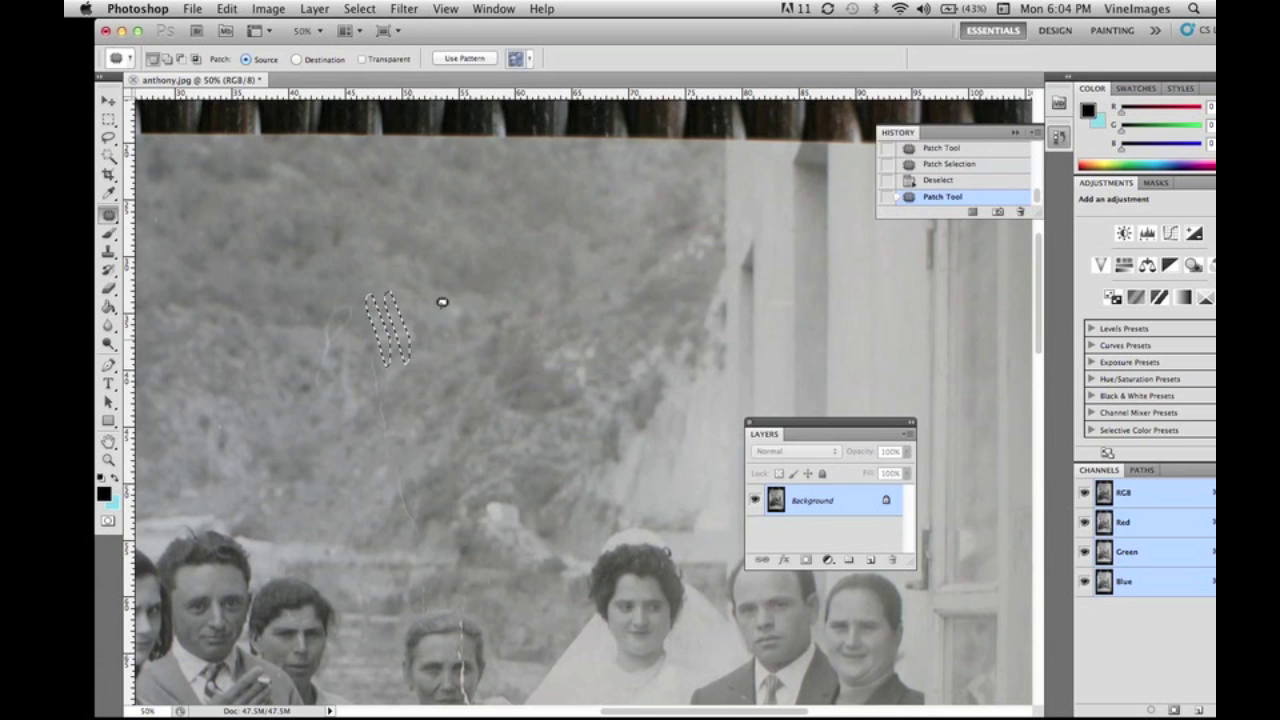
# Patch the light scratches in the hillside background above the group with clean texture from nearby areas.
pyautogui.click(448, 312)
pyautogui.moveTo(451, 326)
pyautogui.mouseDown()
pyautogui.moveTo(529, 306)
pyautogui.moveTo(541, 260)
pyautogui.moveTo(360, 297)
pyautogui.mouseUp()
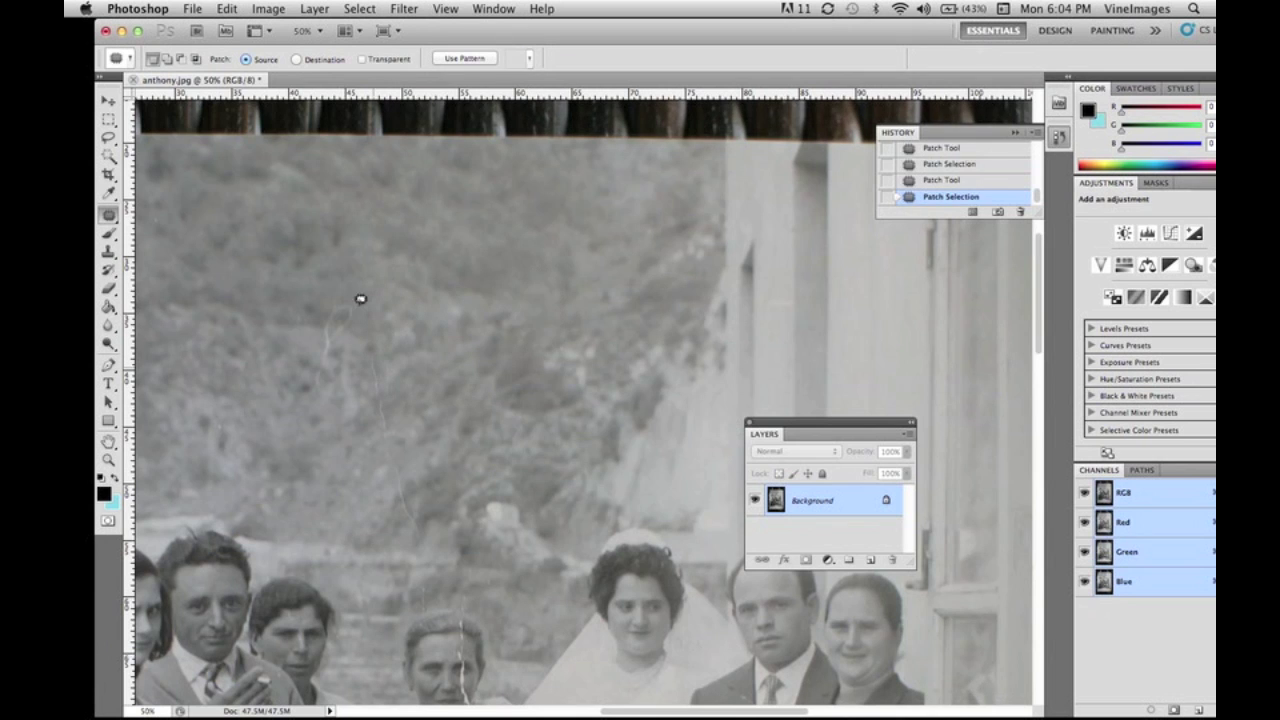
pyautogui.press('super+d')
pyautogui.moveTo(326, 376)
pyautogui.mouseDown()
pyautogui.moveTo(345, 293)
pyautogui.moveTo(292, 319)
pyautogui.moveTo(341, 311)
pyautogui.moveTo(300, 309)
pyautogui.mouseUp()
pyautogui.click(366, 318)
pyautogui.press('super+d')
pyautogui.moveTo(300, 309); pyautogui.dragTo(151, 220)
pyautogui.press('super+d')
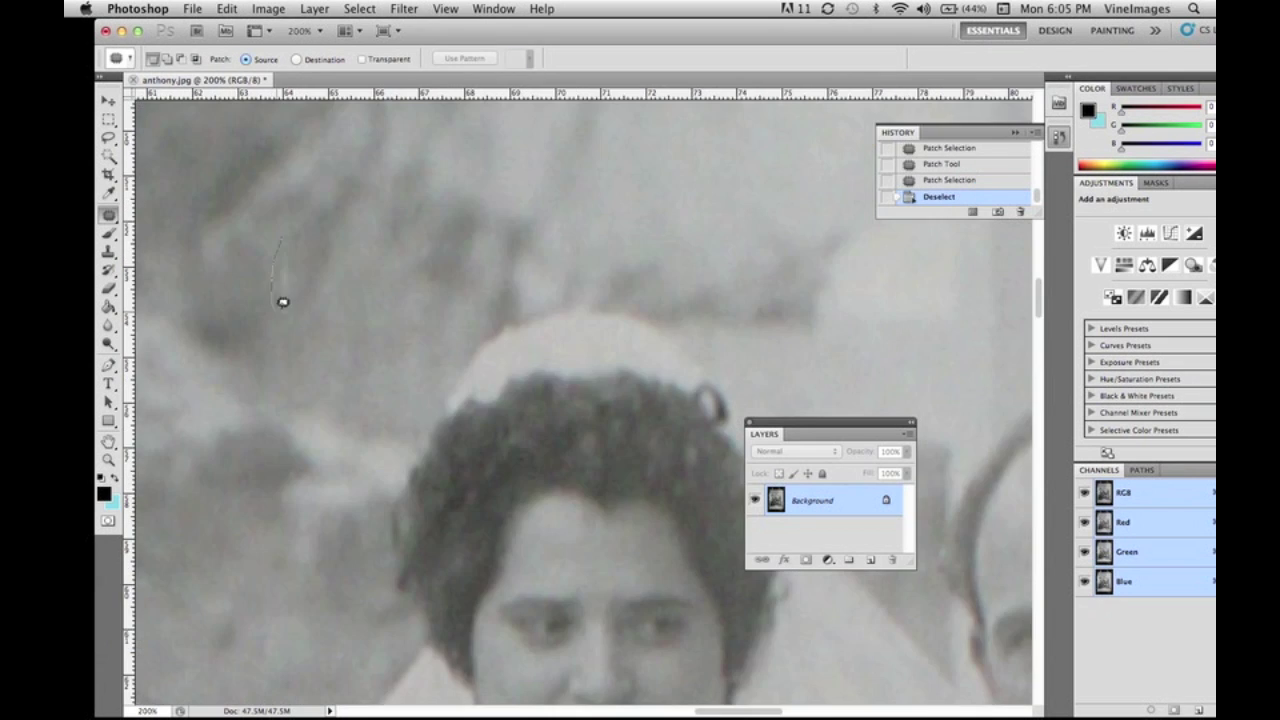
# Patch the thin scratch in the background beside the bride's headpiece and the mark on the veil beside her neck.
pyautogui.moveTo(283, 298); pyautogui.dragTo(287, 292)
pyautogui.moveTo(287, 278); pyautogui.dragTo(425, 266)
pyautogui.scroll(-10, 640, 275)
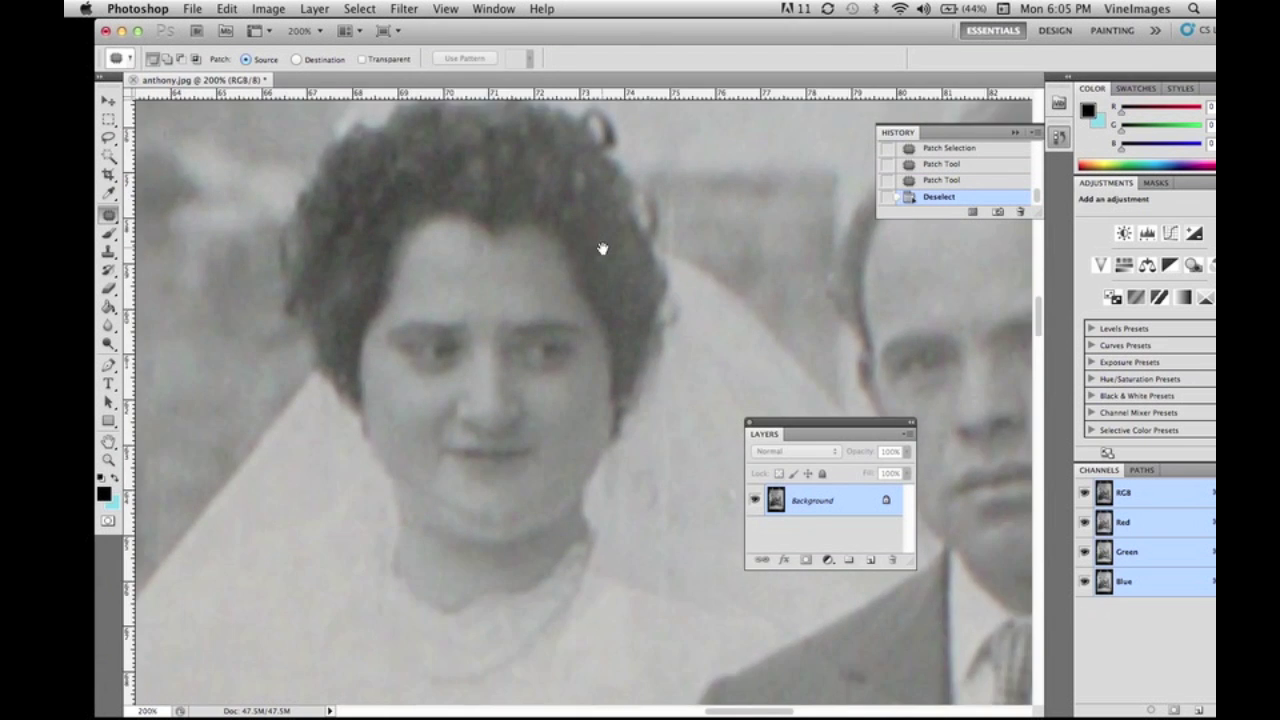
pyautogui.scroll(6, 603, 251)
pyautogui.scroll(-6, 703, 269)
pyautogui.hscroll(5, 703, 269)
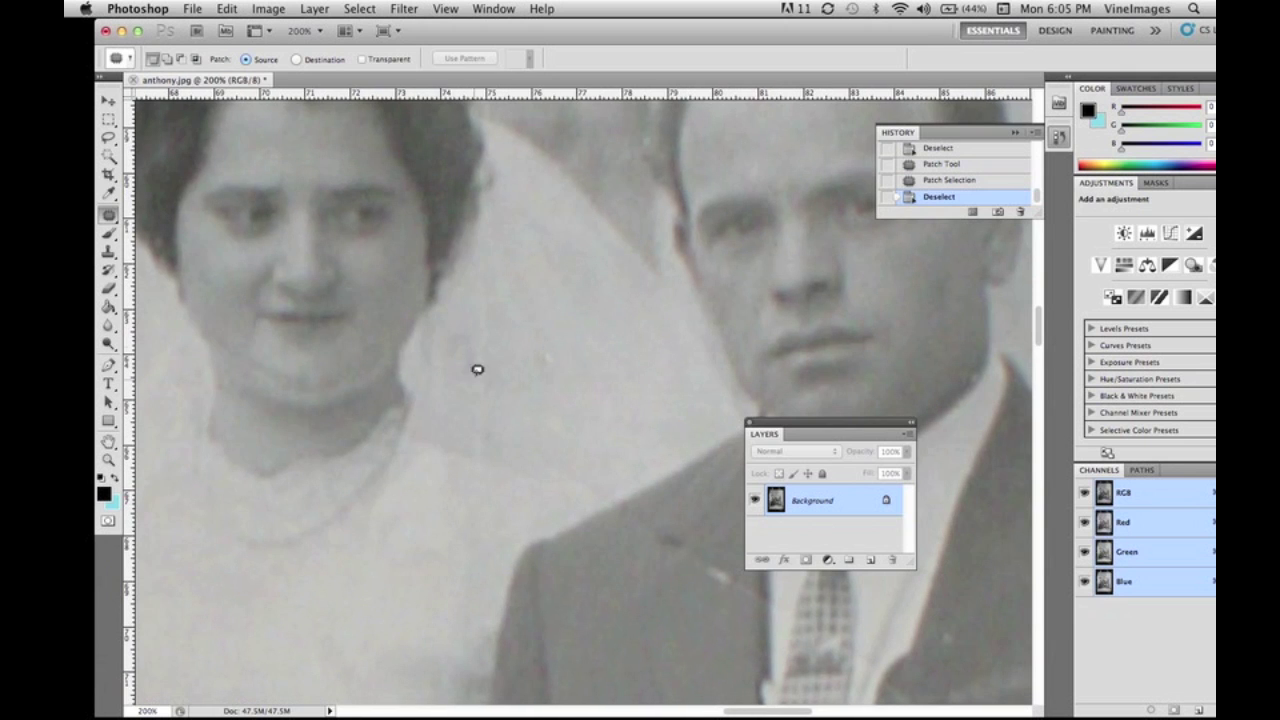
pyautogui.moveTo(452, 335); pyautogui.dragTo(452, 374)
pyautogui.press('super+d')
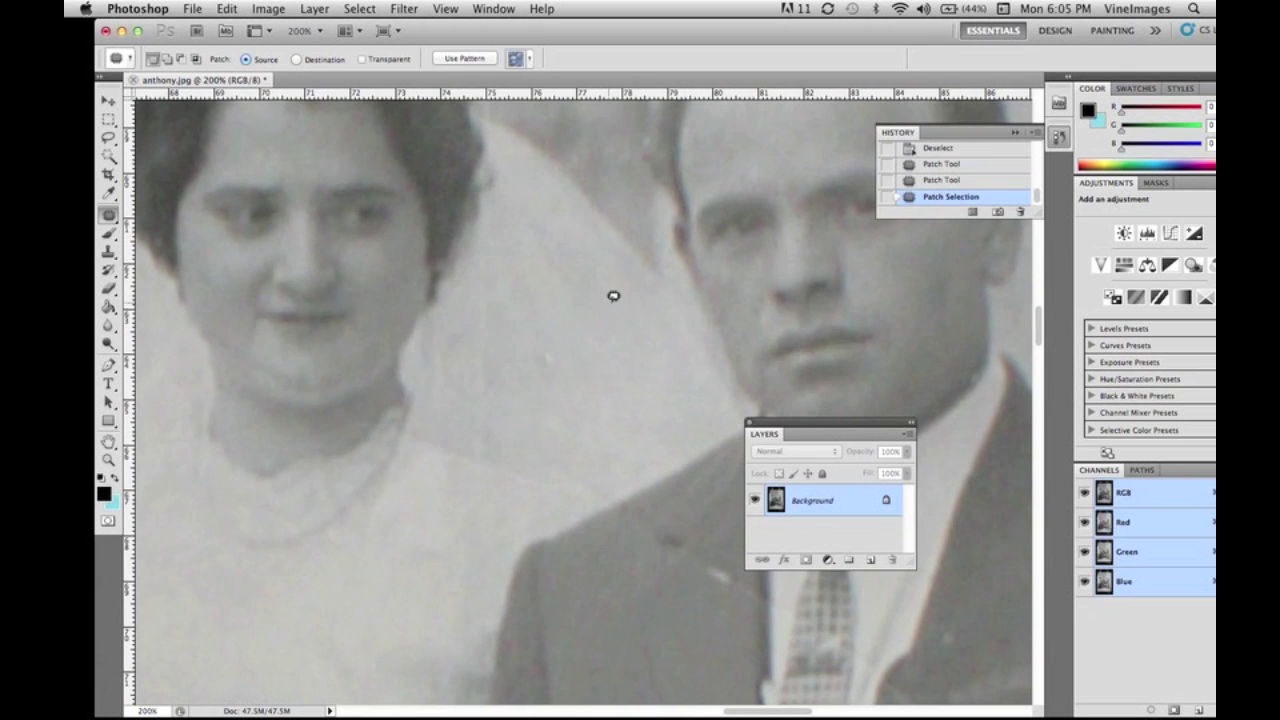
# Patch the white mark and the adjacent dark mark on the groom's jacket below the shoulder.
pyautogui.hscroll(6, 611, 291)
pyautogui.scroll(-5, 491, 429)
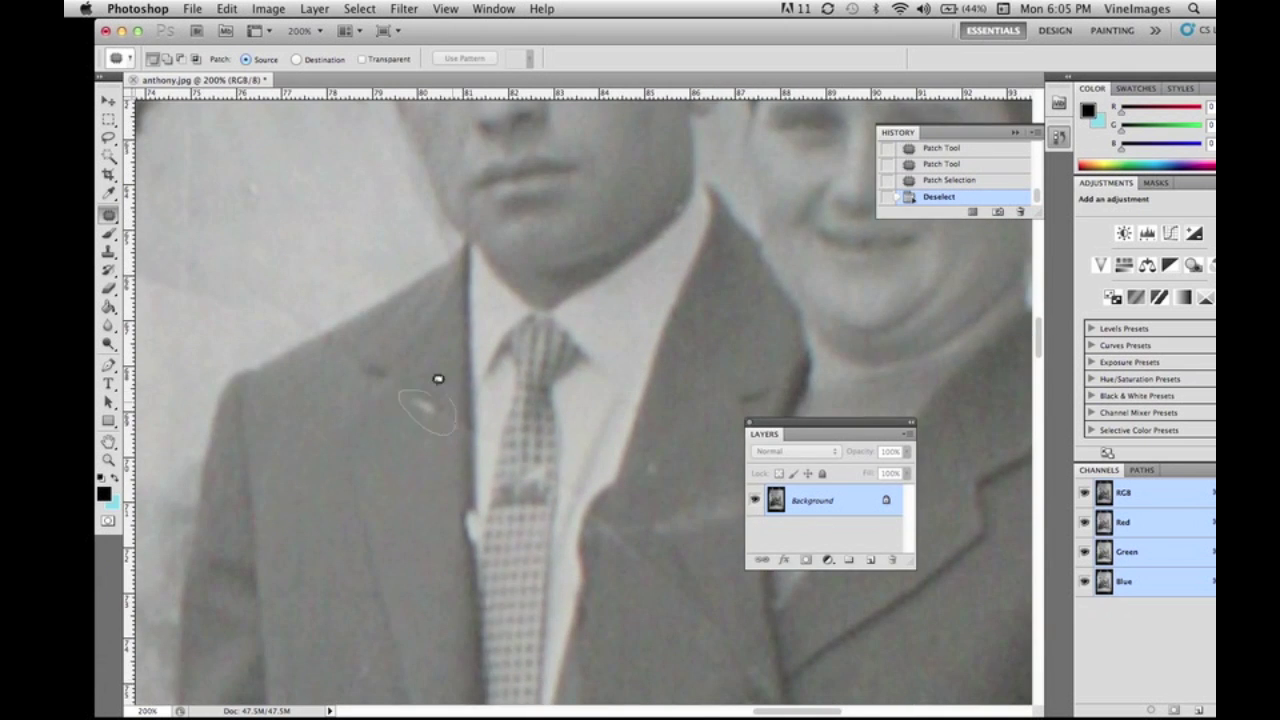
pyautogui.moveTo(438, 379); pyautogui.dragTo(428, 398)
pyautogui.moveTo(430, 410); pyautogui.dragTo(430, 444)
pyautogui.press('super+d')
pyautogui.moveTo(368, 371)
pyautogui.mouseDown()
pyautogui.moveTo(390, 354)
pyautogui.moveTo(398, 394)
pyautogui.mouseUp()
pyautogui.press('super+d')
# Patch the small light speck on the groom's lapel across from the tie.
pyautogui.moveTo(642, 462); pyautogui.dragTo(655, 468)
pyautogui.click(500, 433)
pyautogui.moveTo(493, 435); pyautogui.dragTo(566, 423)
pyautogui.press('super+d')
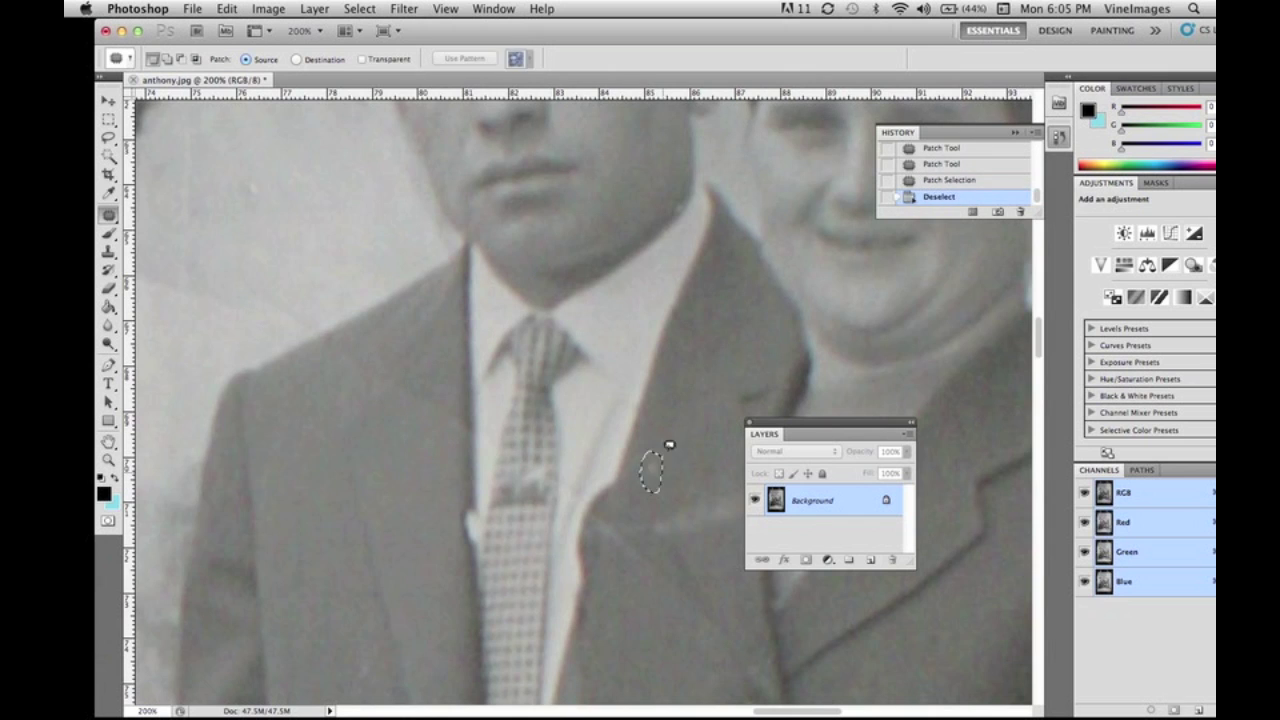
# Patch the faint crease marks lower on the groom's lapel, beside the shirt.
pyautogui.scroll(-5, 594, 337)
pyautogui.hscroll(2, 594, 337)
pyautogui.moveTo(551, 333)
pyautogui.mouseDown()
pyautogui.moveTo(571, 377)
pyautogui.moveTo(583, 359)
pyautogui.moveTo(648, 343)
pyautogui.mouseUp()
pyautogui.press('super+d')
pyautogui.moveTo(640, 354); pyautogui.dragTo(650, 314)
pyautogui.press('super+d')
pyautogui.scroll(-4, 460, 366)
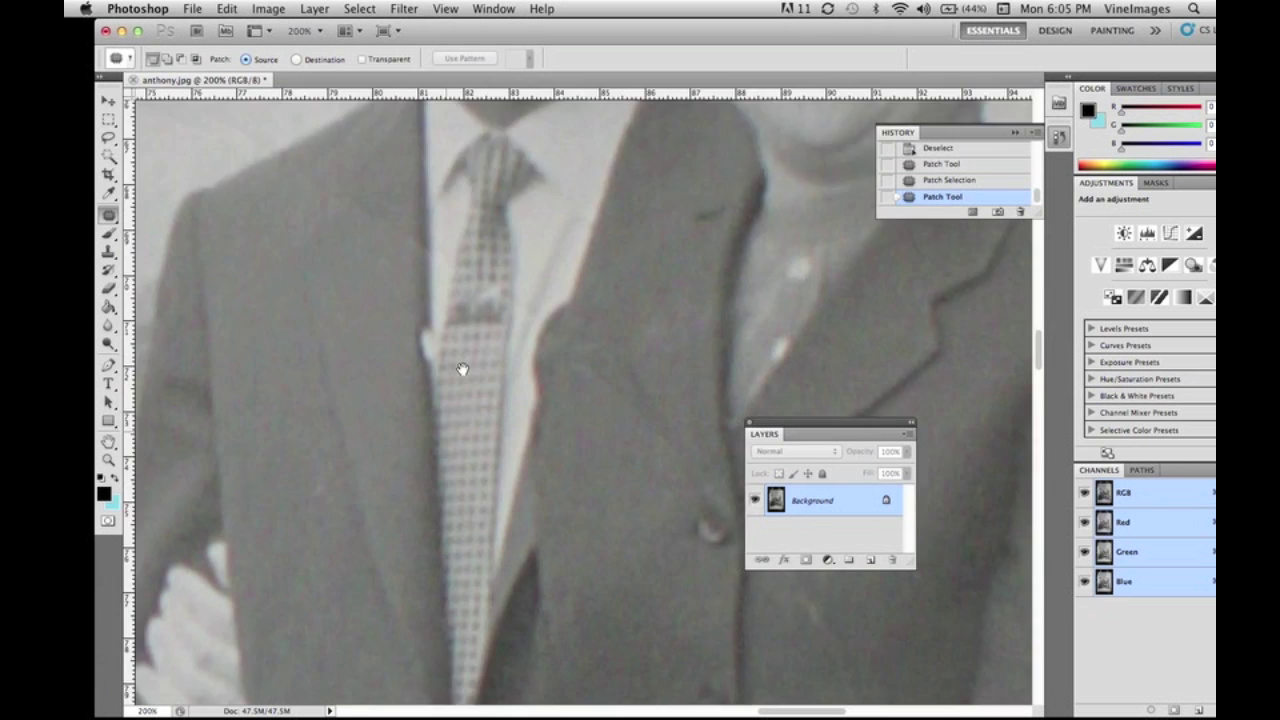
# Patch the faint marks on the groom's jacket near the shirt edge and on the opposite lapel.
pyautogui.hscroll(-2, 400, 362)
pyautogui.scroll(3, 369, 223)
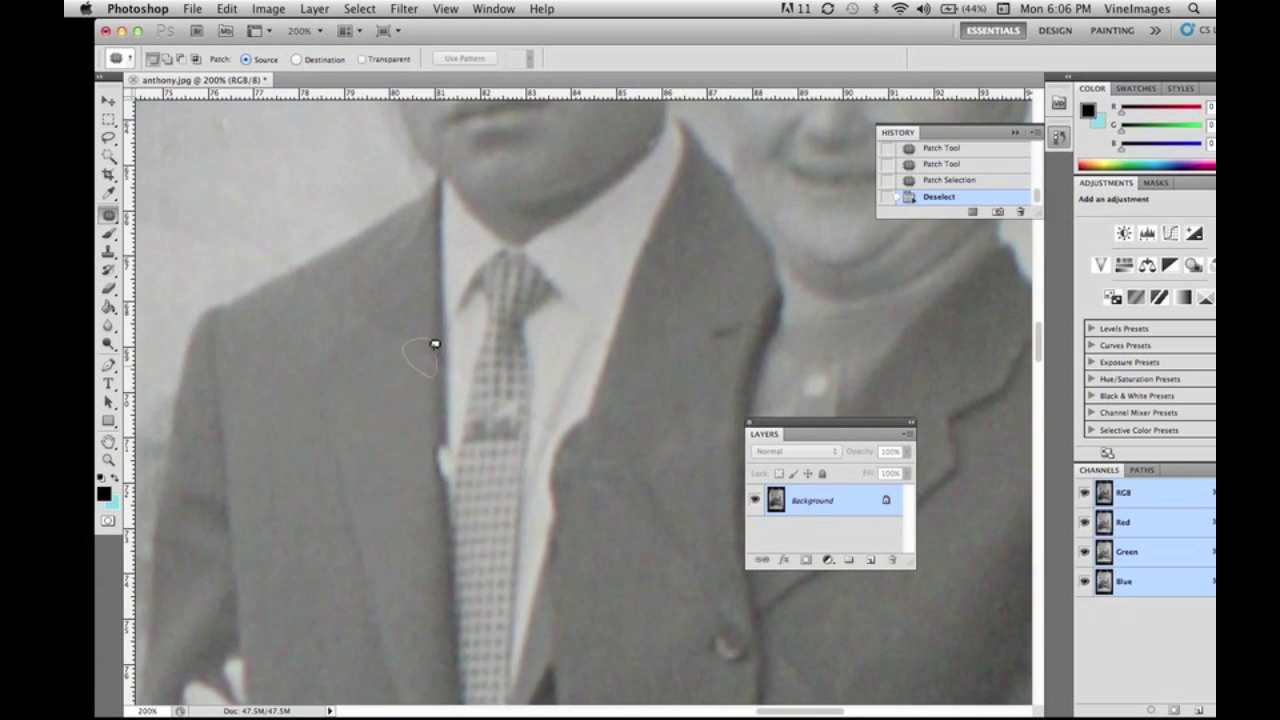
pyautogui.moveTo(435, 344); pyautogui.dragTo(436, 350)
pyautogui.moveTo(424, 358); pyautogui.dragTo(424, 389)
pyautogui.press('super+d')
pyautogui.moveTo(564, 455)
pyautogui.mouseDown()
pyautogui.moveTo(600, 429)
pyautogui.moveTo(606, 472)
pyautogui.mouseUp()
pyautogui.press('super+d')
# Try another patch on the groom's lapel edge and undo it.
pyautogui.moveTo(583, 460)
pyautogui.mouseDown()
pyautogui.moveTo(609, 509)
pyautogui.moveTo(606, 478)
pyautogui.mouseUp()
pyautogui.moveTo(606, 478)
pyautogui.mouseDown()
pyautogui.moveTo(600, 429)
pyautogui.moveTo(565, 457)
pyautogui.mouseUp()
pyautogui.press('super+d')
pyautogui.press('super+z')
pyautogui.press('super+z')
pyautogui.press('super+z')
pyautogui.press('super+z')
# Patch the remaining marks along the front edge of the groom's jacket beside the shirt.
pyautogui.moveTo(439, 361); pyautogui.dragTo(468, 378)
pyautogui.moveTo(458, 374); pyautogui.dragTo(470, 330)
pyautogui.press('super+d')
pyautogui.moveTo(212, 104)
pyautogui.mouseDown()
pyautogui.moveTo(368, 226)
pyautogui.moveTo(404, 226)
pyautogui.mouseUp()
pyautogui.moveTo(391, 247); pyautogui.dragTo(440, 275)
pyautogui.moveTo(391, 222); pyautogui.dragTo(483, 399)
pyautogui.press('super+d')
# Select a rectangular piece of clean tie pattern just below the tie's damaged band and feather the selection.
pyautogui.moveTo(558, 425); pyautogui.dragTo(429, 233)
pyautogui.click(109, 121)
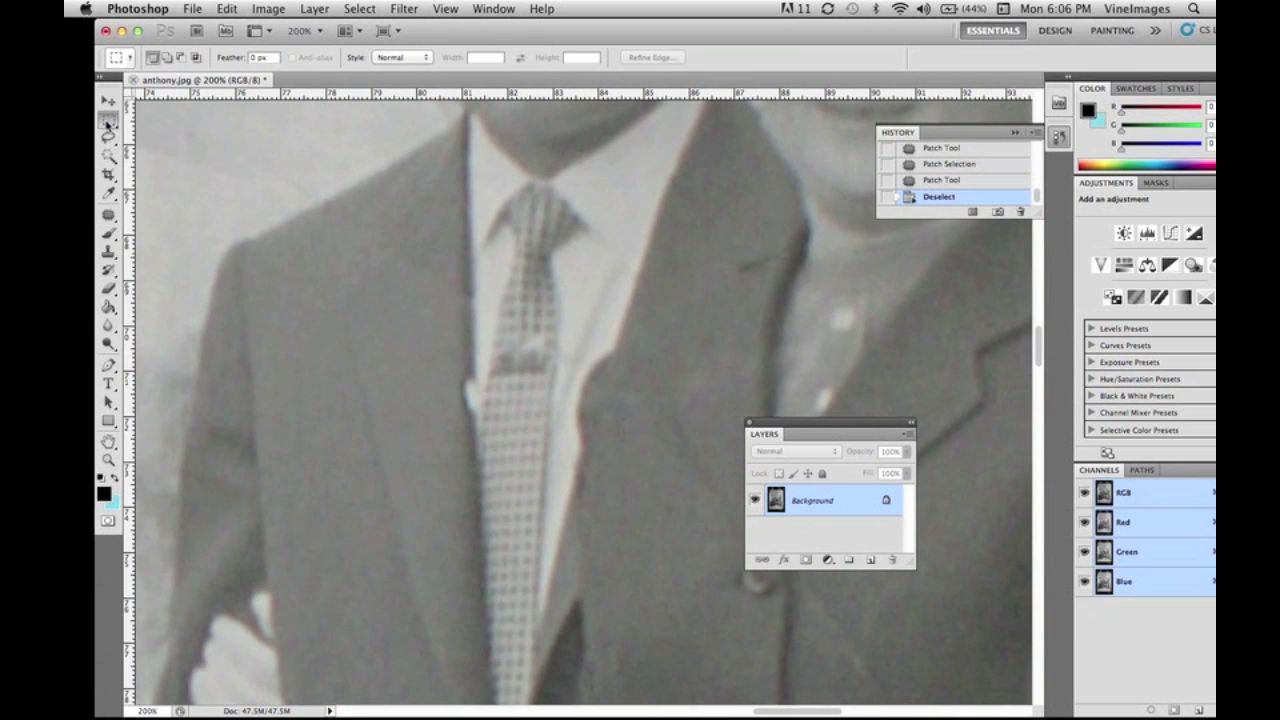
pyautogui.moveTo(487, 382); pyautogui.dragTo(543, 428)
pyautogui.moveTo(484, 380); pyautogui.dragTo(553, 446)
pyautogui.hotkey('shift', 'F6')
pyautogui.press('Return')
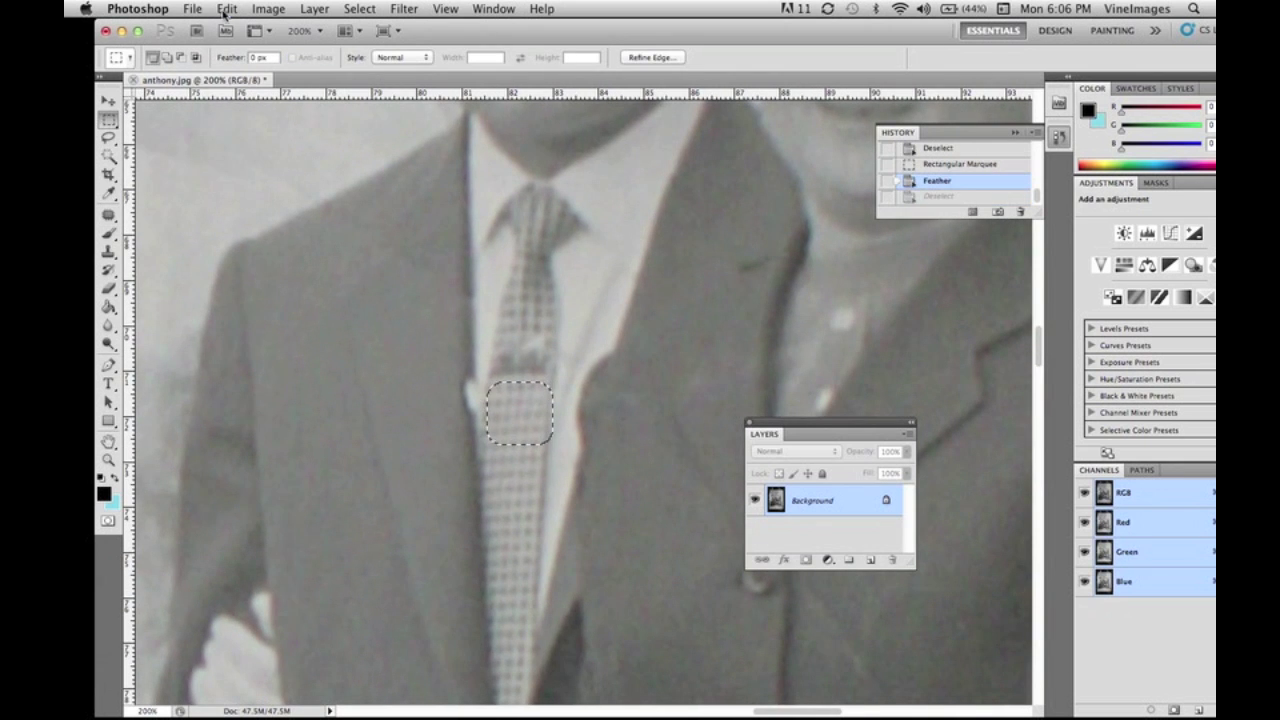
# Copy the selected tie pattern to a new layer and move it over the tie's damaged band.
pyautogui.click(227, 9)
pyautogui.click(240, 134)
pyautogui.click(227, 9)
pyautogui.click(236, 164)
pyautogui.click(109, 101)
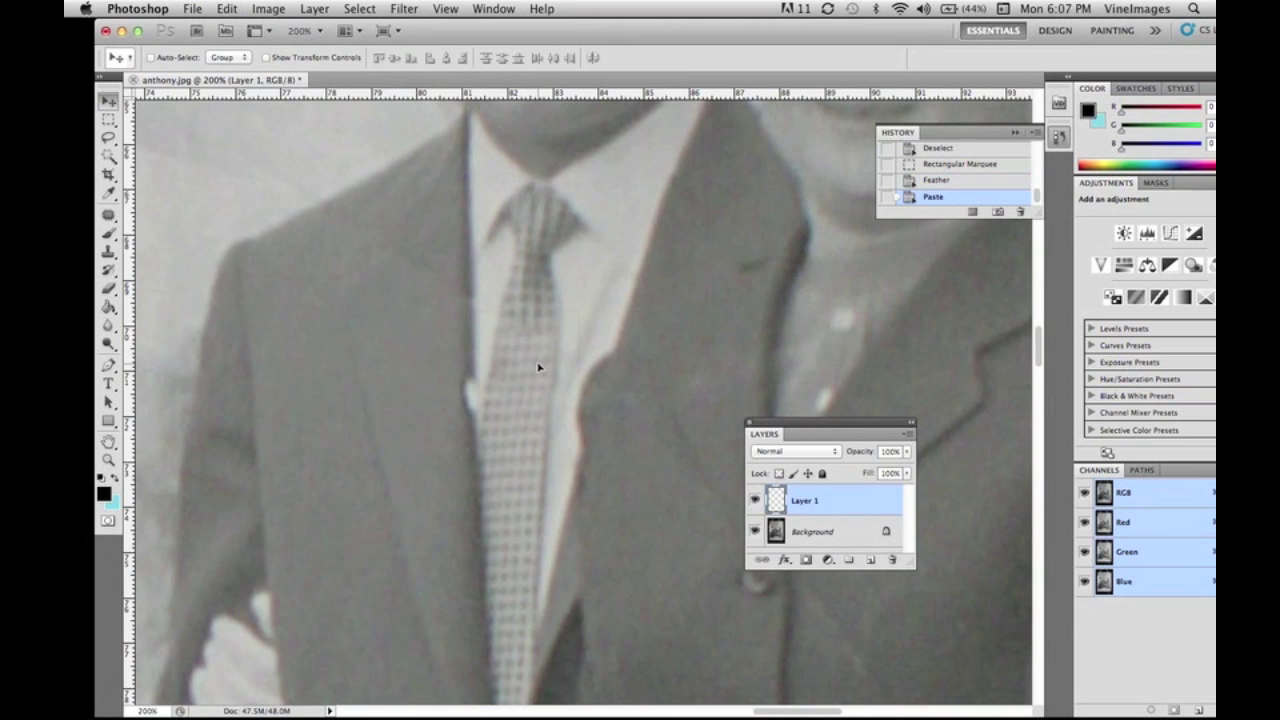
pyautogui.moveTo(535, 362); pyautogui.dragTo(675, 417)
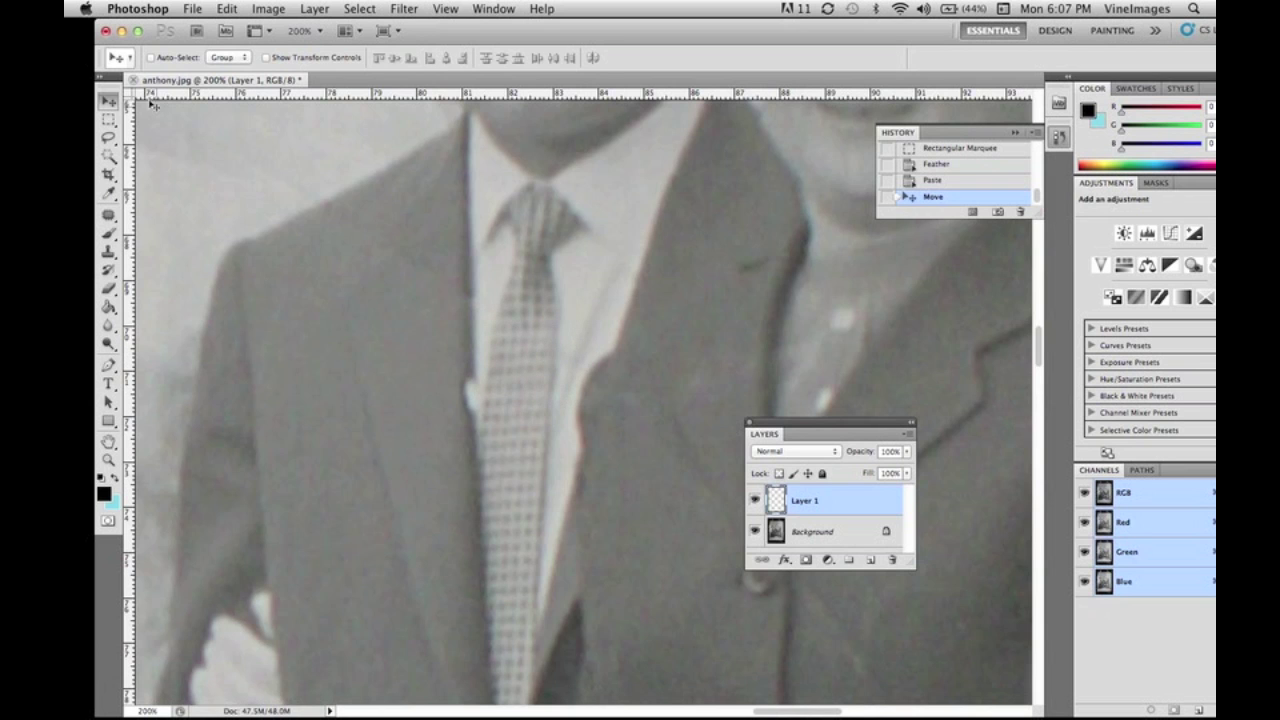
# Flatten the image to merge the tie repair into the background.
pyautogui.press('m')
pyautogui.press('super+minus')
pyautogui.press('super+minus')
pyautogui.press('super+minus')
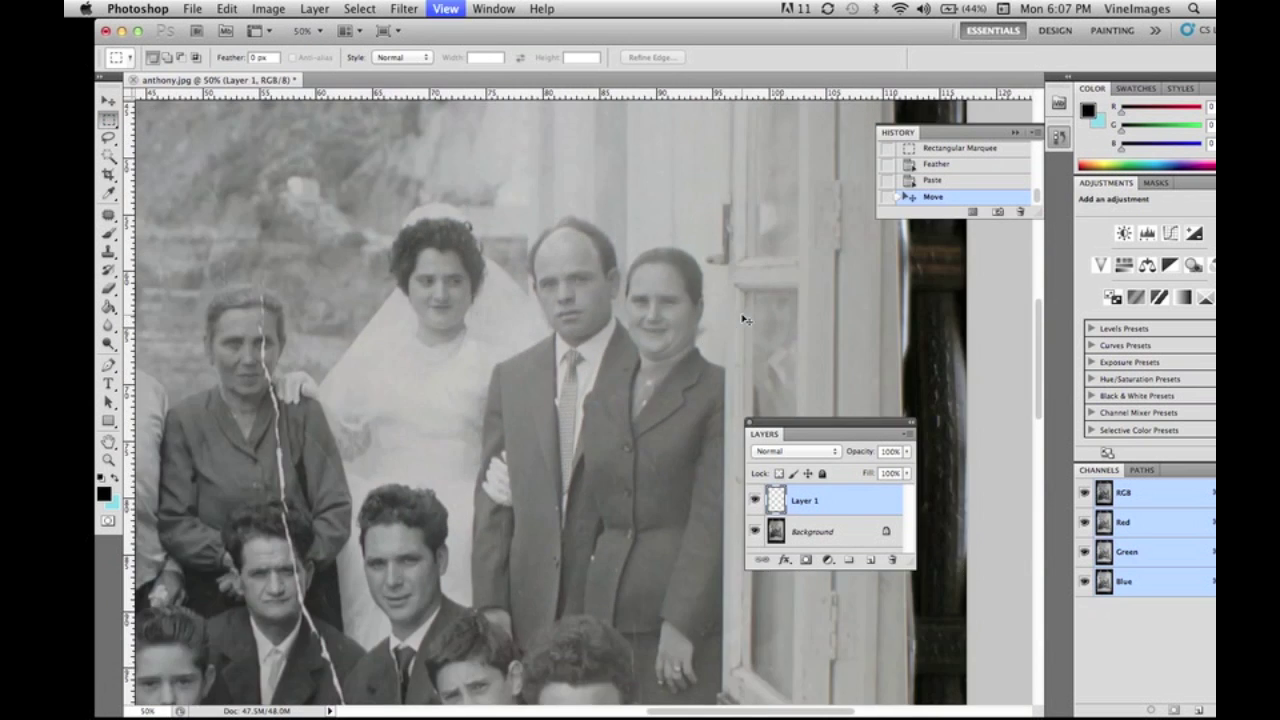
pyautogui.click(908, 436)
pyautogui.click(960, 608)
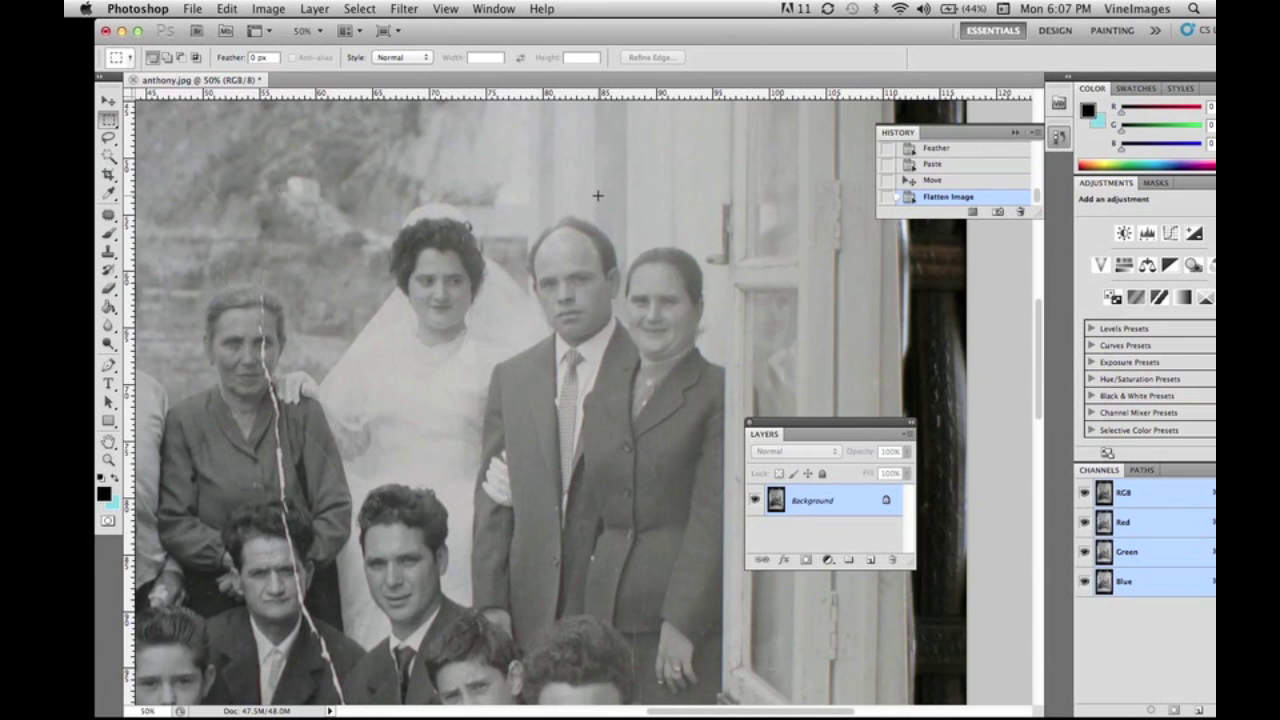
# Patch the white bump where the shirt edge meets the groom's jacket beside the tie.
pyautogui.press('super+plus')
pyautogui.press('super+plus')
pyautogui.press('super+plus')
pyautogui.press('super+plus')
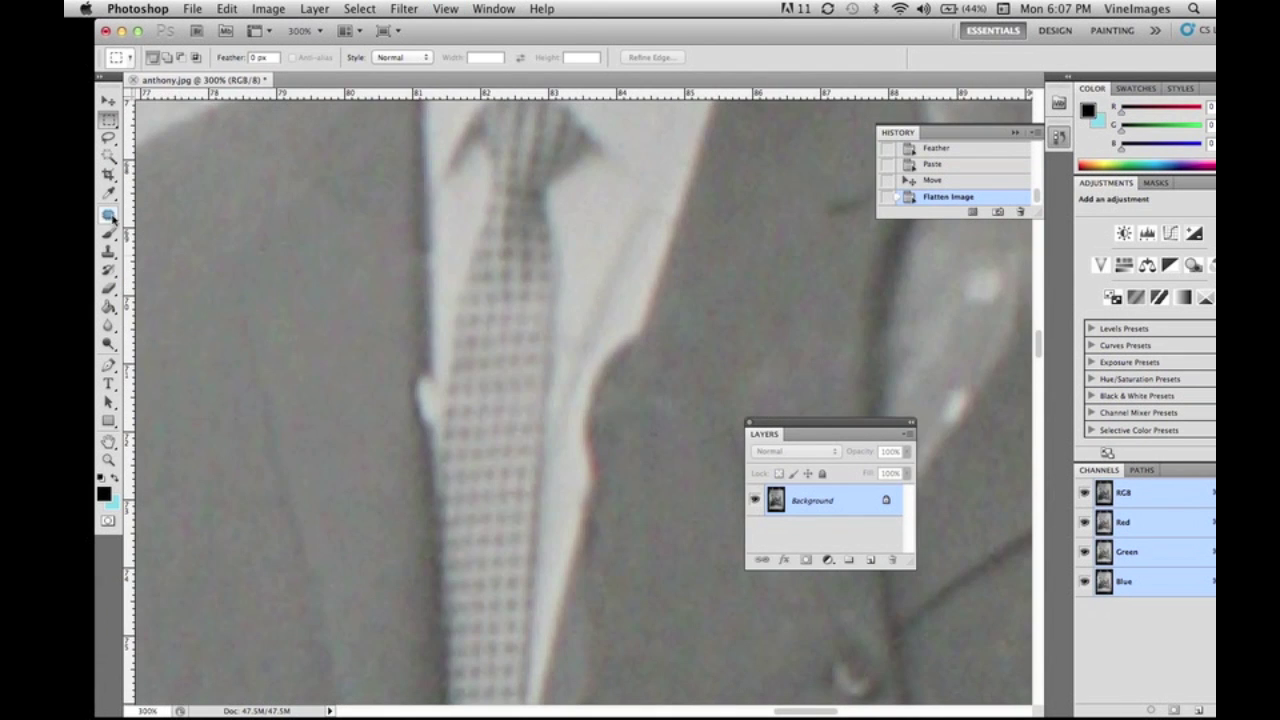
pyautogui.click(109, 216)
pyautogui.moveTo(446, 396); pyautogui.dragTo(429, 362)
pyautogui.moveTo(420, 372)
pyautogui.mouseDown()
pyautogui.moveTo(406, 329)
pyautogui.moveTo(434, 290)
pyautogui.mouseUp()
pyautogui.press('super+d')
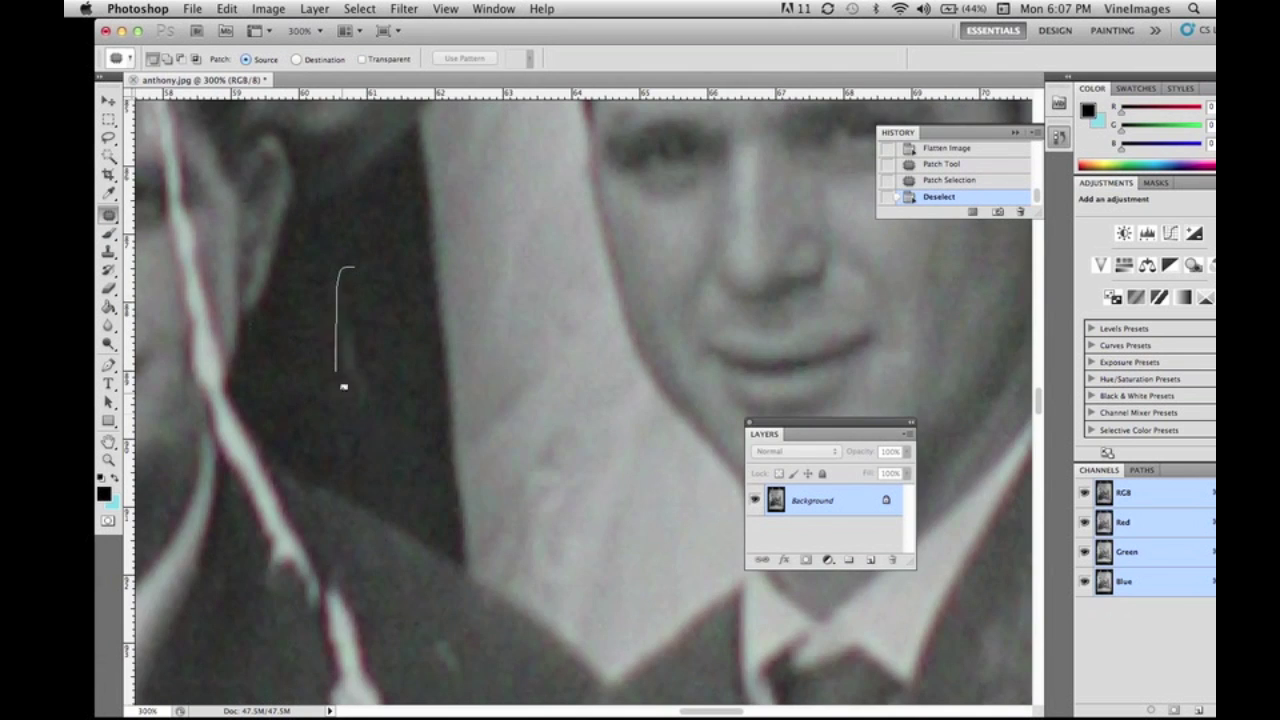
# Patch the faint marks in the dark area beside the seated man's ear.
pyautogui.moveTo(344, 386)
pyautogui.mouseDown()
pyautogui.moveTo(368, 384)
pyautogui.moveTo(390, 342)
pyautogui.mouseUp()
pyautogui.press('super+d')
pyautogui.moveTo(349, 343)
pyautogui.mouseDown()
pyautogui.moveTo(357, 384)
pyautogui.moveTo(358, 350)
pyautogui.mouseUp()
pyautogui.moveTo(357, 346); pyautogui.dragTo(358, 342)
pyautogui.moveTo(355, 375); pyautogui.dragTo(381, 258)
pyautogui.press('super+d')
pyautogui.press('super+minus')
pyautogui.press('super+minus')
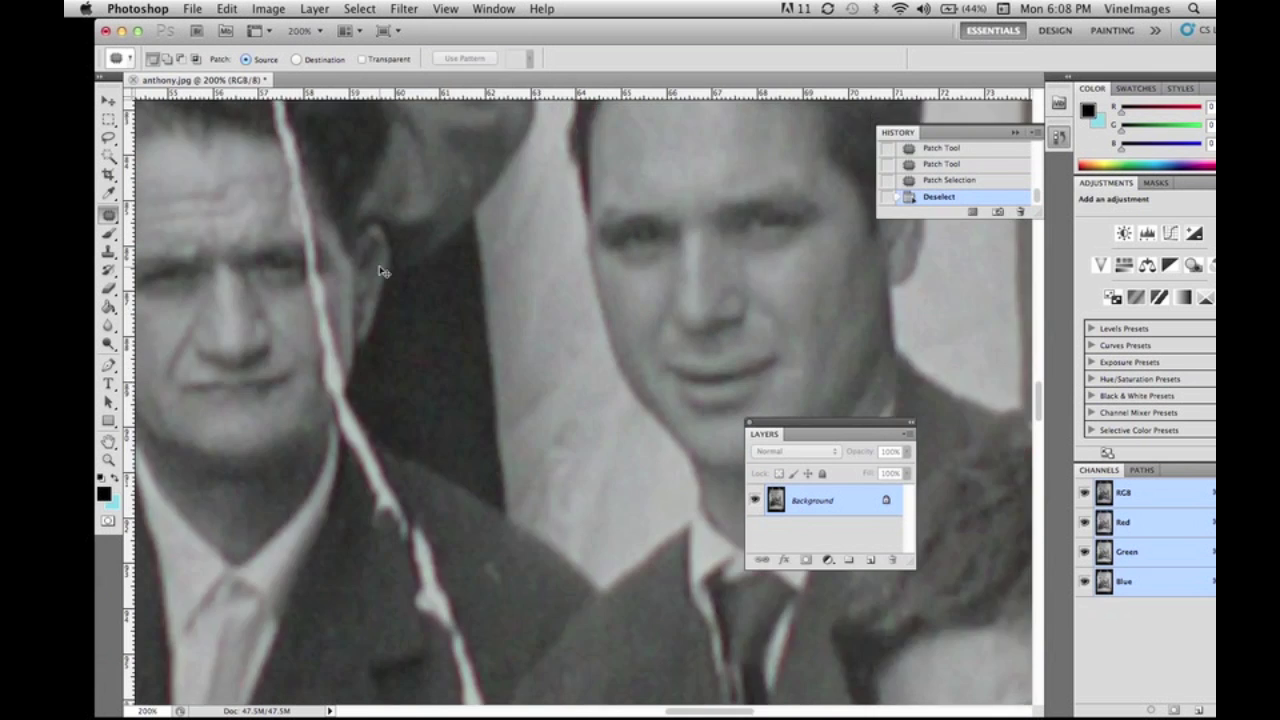
# Patch the small light mark on the seated man's jacket near the crack.
pyautogui.moveTo(556, 496); pyautogui.dragTo(547, 478)
pyautogui.moveTo(547, 488); pyautogui.dragTo(652, 498)
pyautogui.press('super+d')
# Lasso a clean area of the seated man's jacket shoulder next to the white crack.
pyautogui.press('super+plus')
pyautogui.press('super+plus')
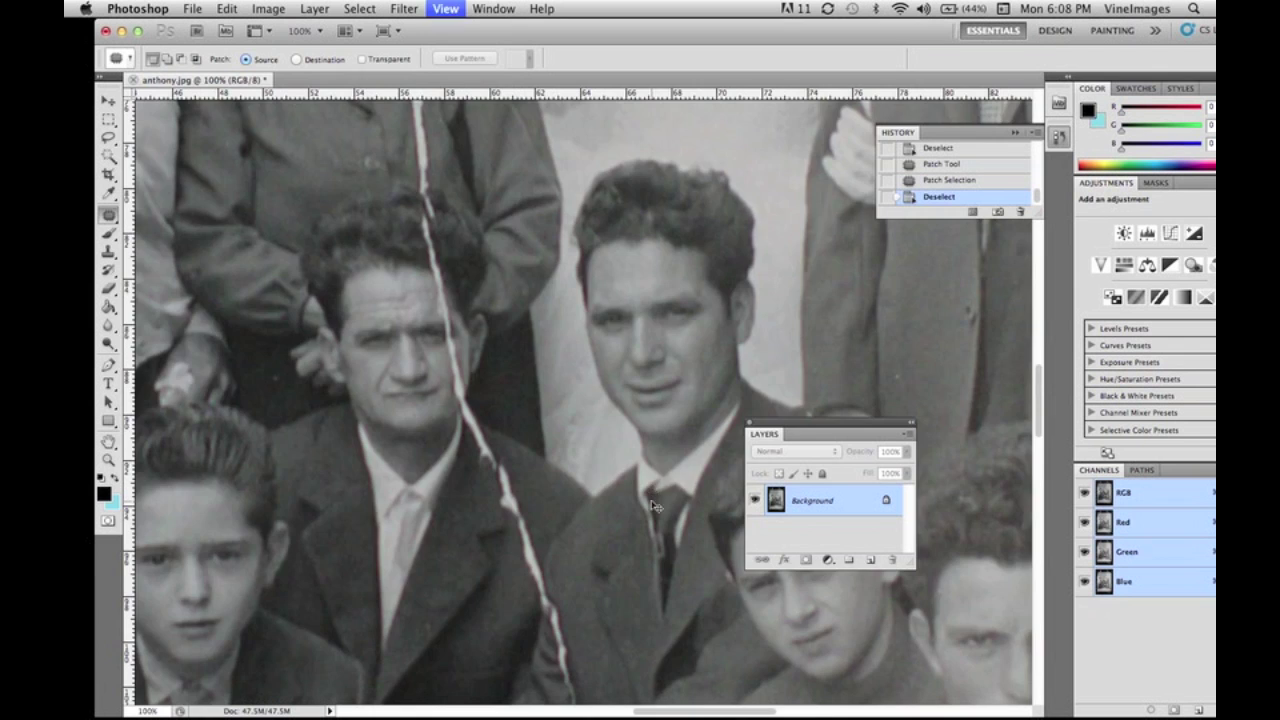
pyautogui.moveTo(475, 362); pyautogui.dragTo(475, 130)
pyautogui.press('l')
pyautogui.press('super+d')
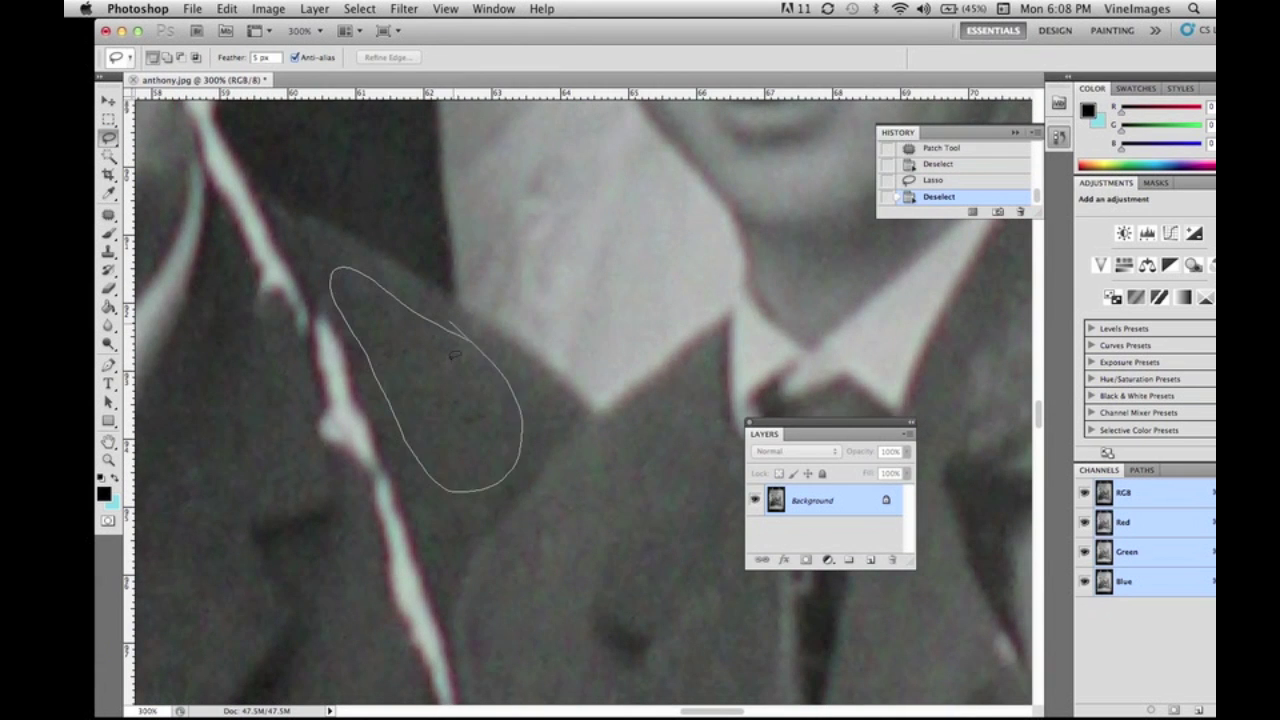
pyautogui.moveTo(455, 355); pyautogui.dragTo(452, 352)
pyautogui.rightClick(423, 380)
# Copy the selected jacket area to a new layer and move it over the white crack.
pyautogui.click(228, 9)
pyautogui.click(228, 9)
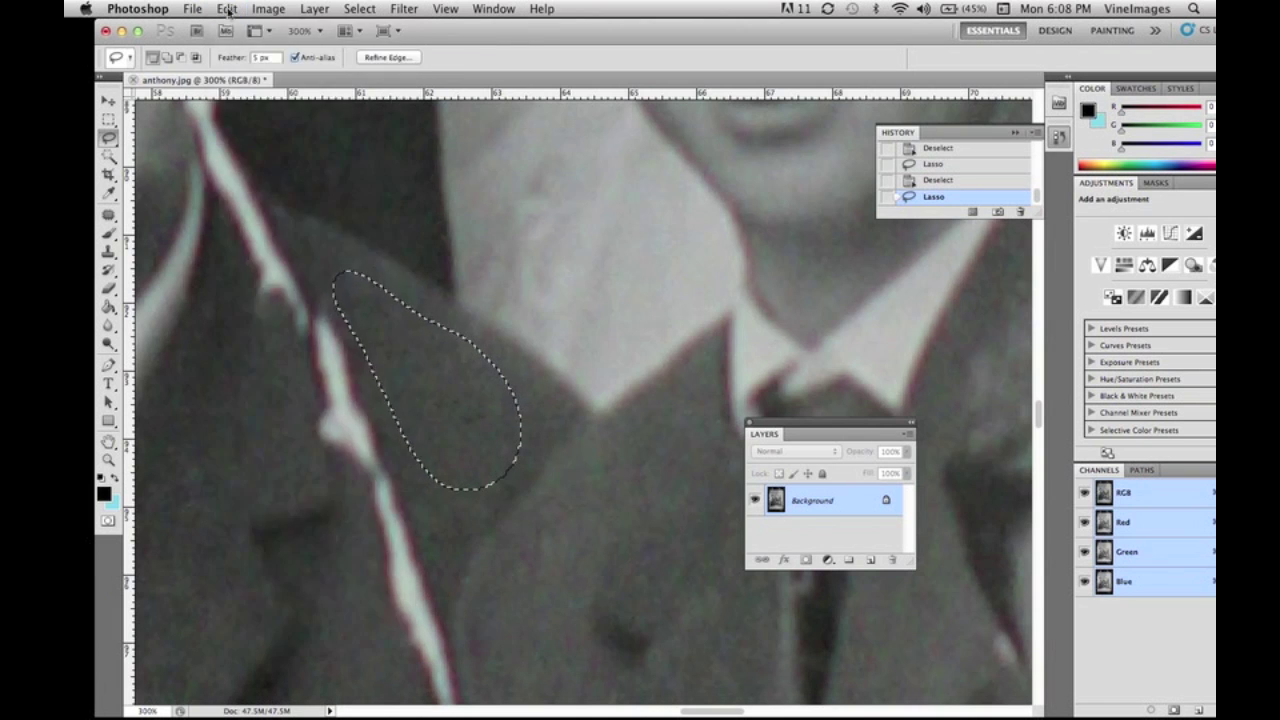
pyautogui.click(228, 9)
pyautogui.click(250, 151)
pyautogui.press('v')
pyautogui.moveTo(443, 394); pyautogui.dragTo(383, 442)
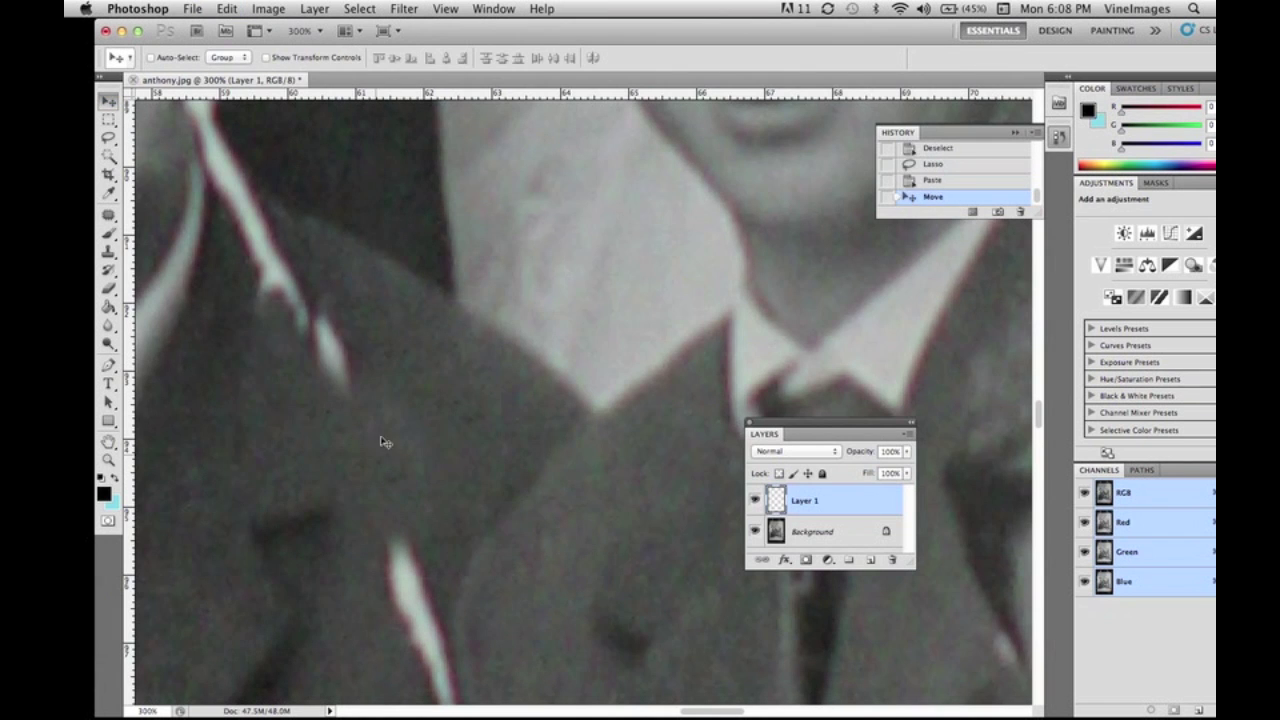
# Rotate the pasted jacket piece about 13°, shift it down along the crack and apply the transform.
pyautogui.click(228, 9)
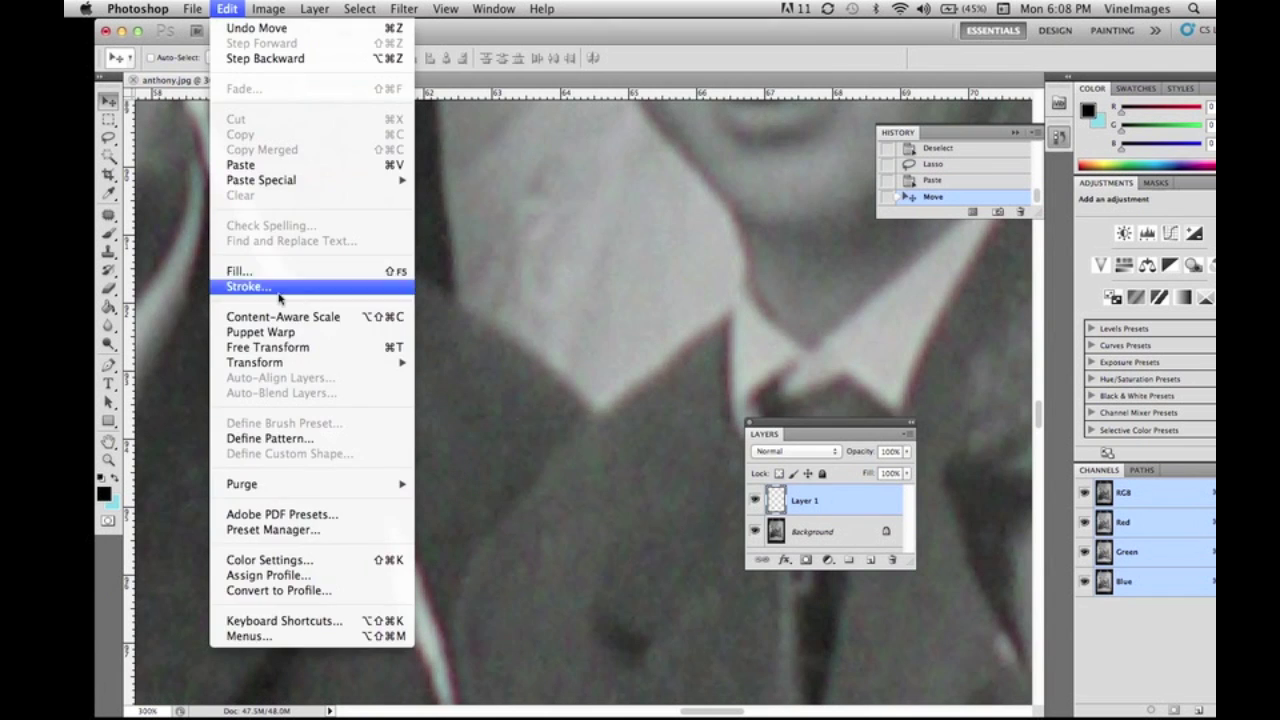
pyautogui.click(250, 334)
pyautogui.moveTo(603, 623); pyautogui.dragTo(521, 617)
pyautogui.moveTo(424, 459); pyautogui.dragTo(411, 525)
pyautogui.click(908, 435)
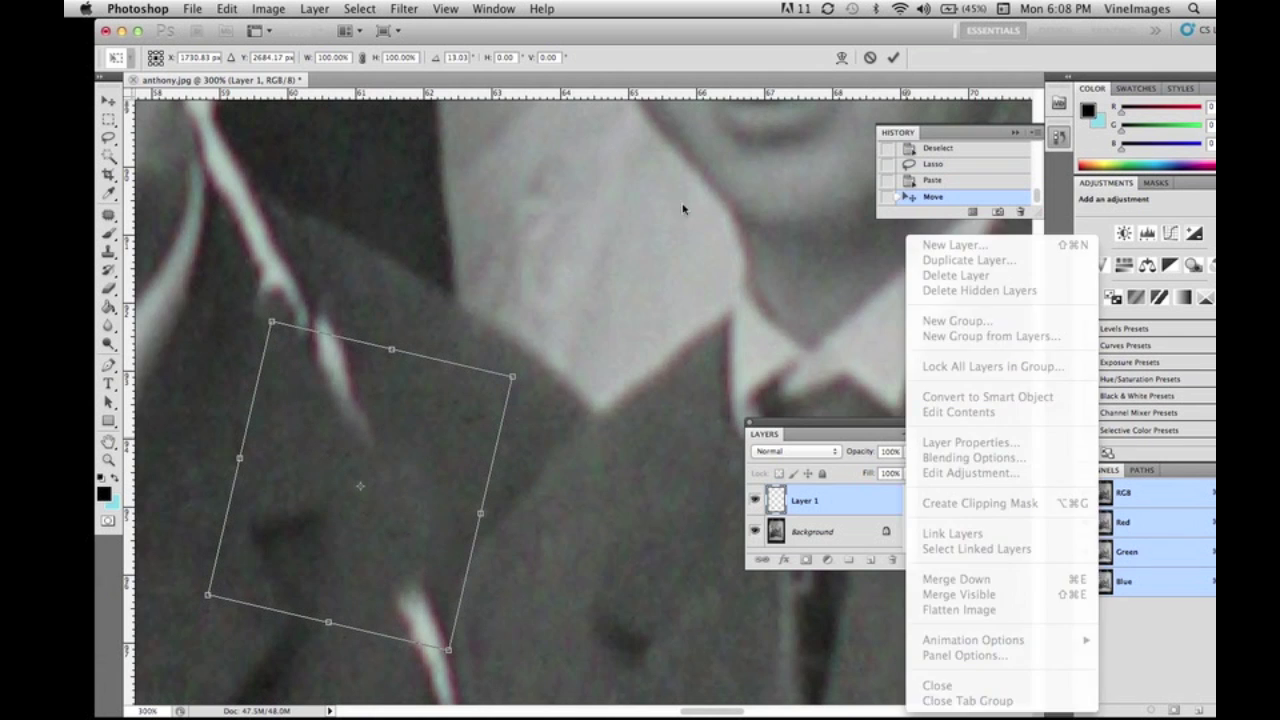
pyautogui.click(684, 205)
pyautogui.click(109, 101)
pyautogui.click(771, 264)
pyautogui.press('Return')
# Duplicate the jacket layer as Layer 1 copy and move it over the crack's exposed upper section on the shoulder.
pyautogui.click(908, 434)
pyautogui.click(962, 267)
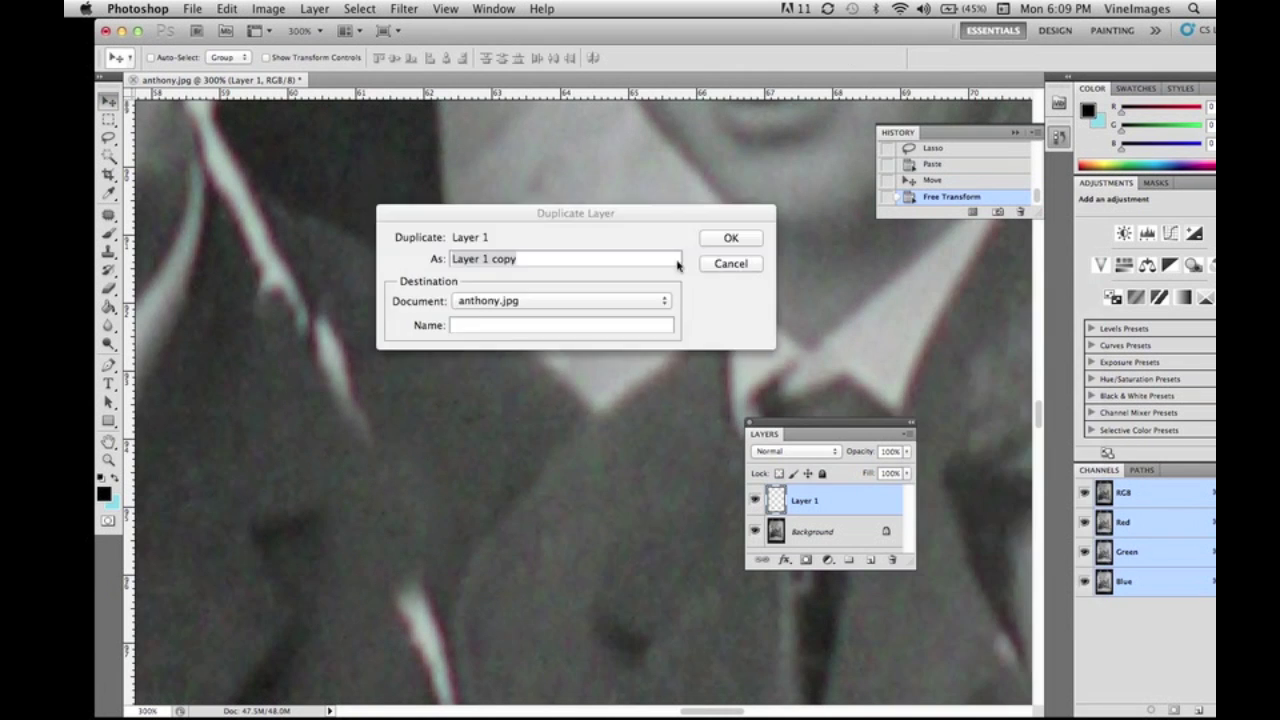
pyautogui.press('Return')
pyautogui.moveTo(341, 351); pyautogui.dragTo(344, 352)
# Duplicate the jacket layer again as Layer 1 copy 2 and move it over the crack's lower section.
pyautogui.click(908, 434)
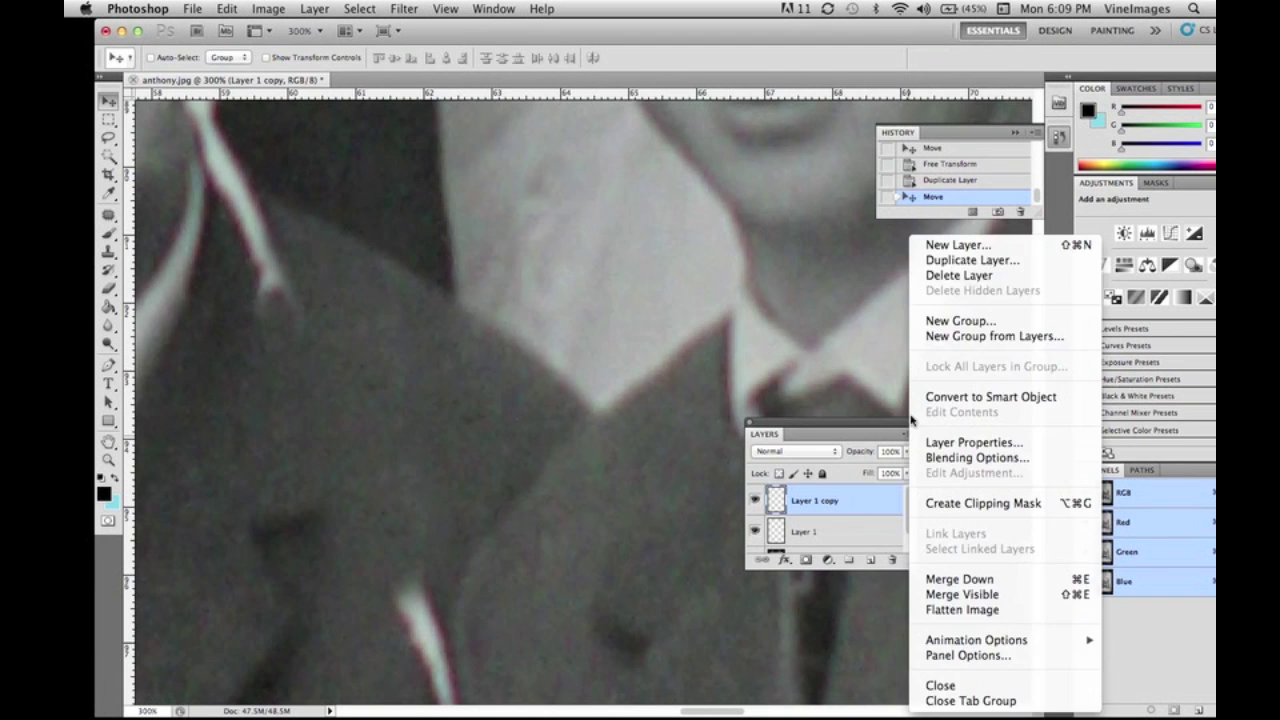
pyautogui.click(964, 262)
pyautogui.click(733, 236)
pyautogui.moveTo(376, 436); pyautogui.dragTo(425, 627)
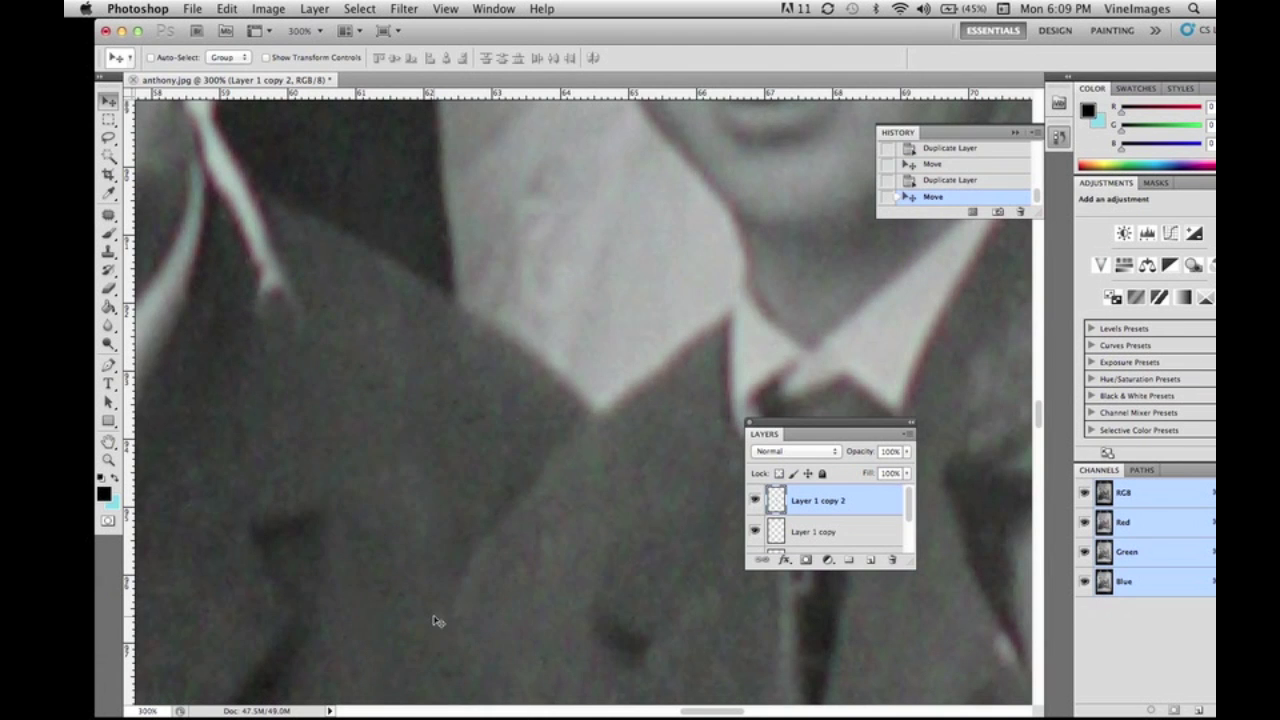
# Erase the excess of the copied jacket layer around the neighbouring man's sleeve with a 47 px eraser.
pyautogui.press('super+minus')
pyautogui.press('super+minus')
pyautogui.click(108, 287)
pyautogui.click(171, 57)
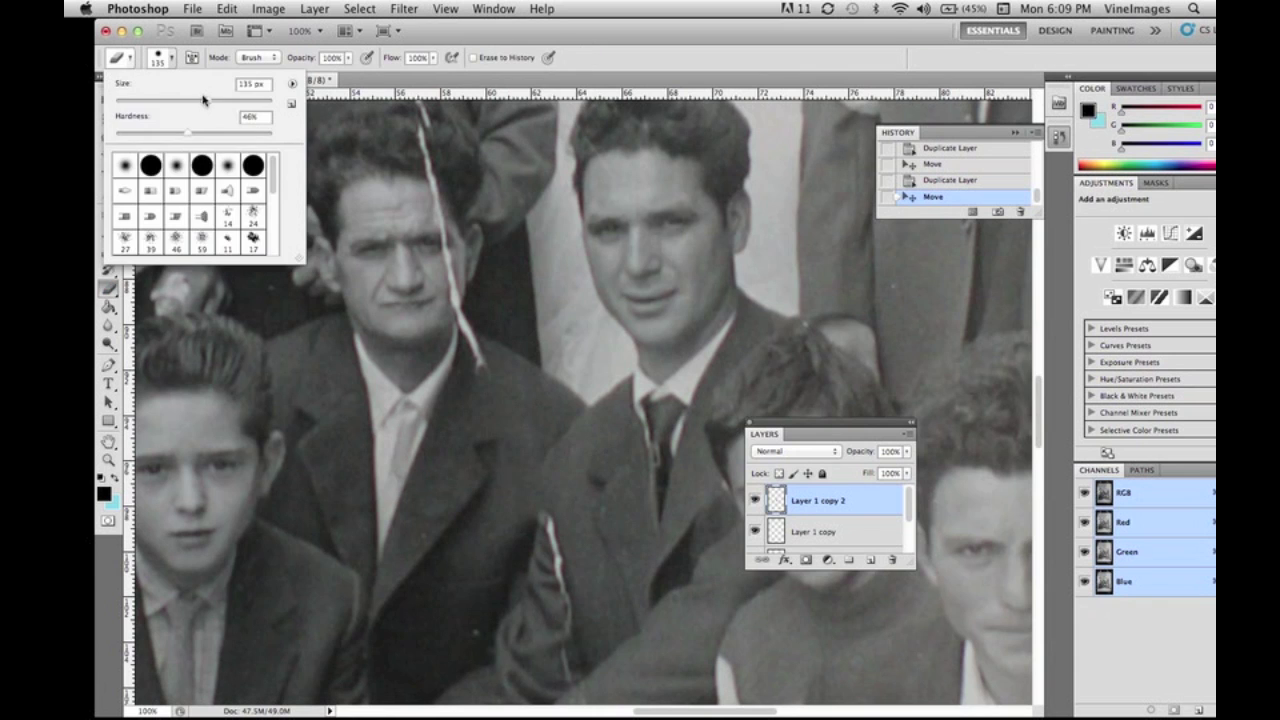
pyautogui.click(557, 514)
pyautogui.click(559, 512)
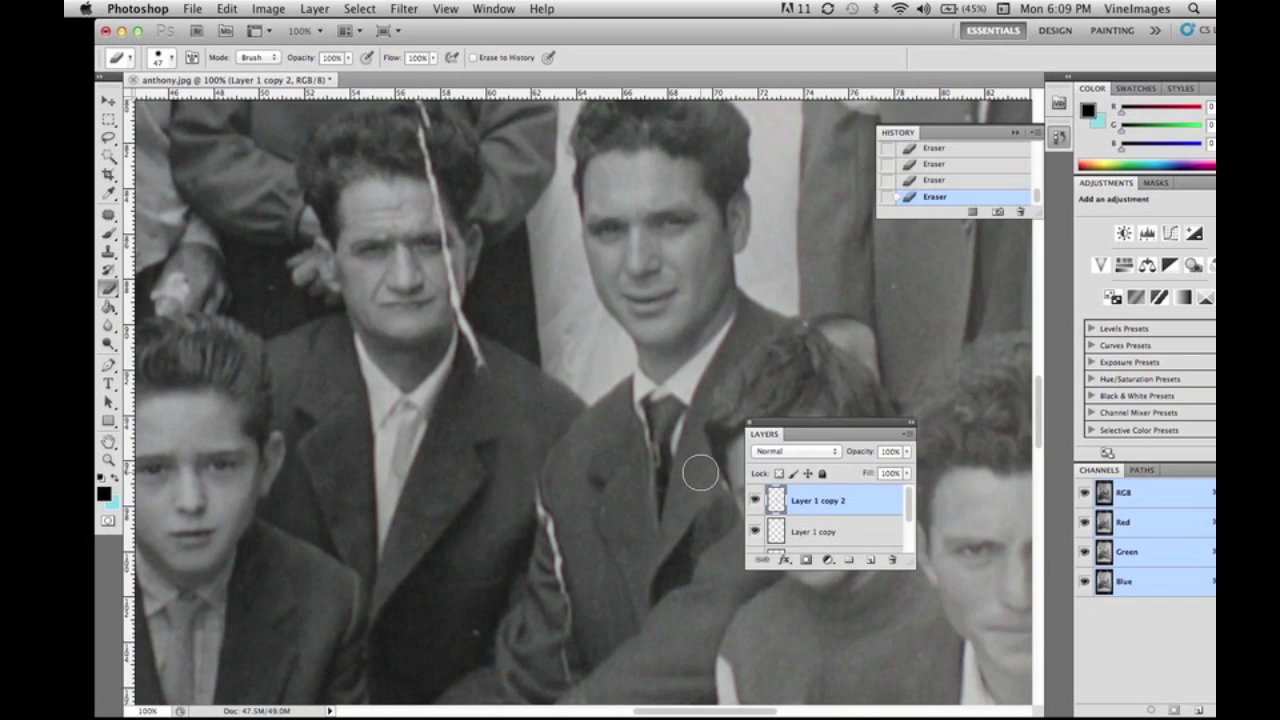
# Check the repair across the whole photo and flatten all layers into the background.
pyautogui.press('super+minus')
pyautogui.press('super+minus')
pyautogui.press('super+minus')
pyautogui.press('super+minus')
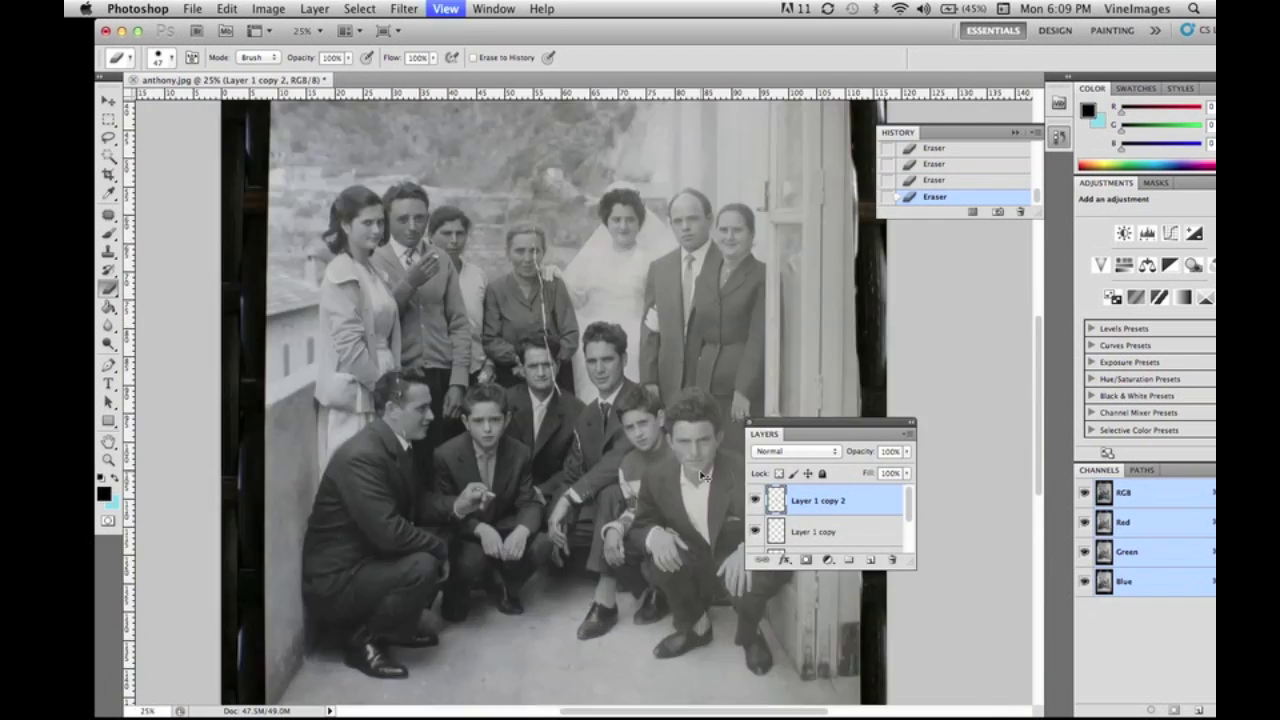
pyautogui.press('super+plus')
pyautogui.press('super+plus')
pyautogui.press('super+plus')
pyautogui.press('super+plus')
pyautogui.press('super+plus')
pyautogui.click(908, 435)
pyautogui.click(962, 610)
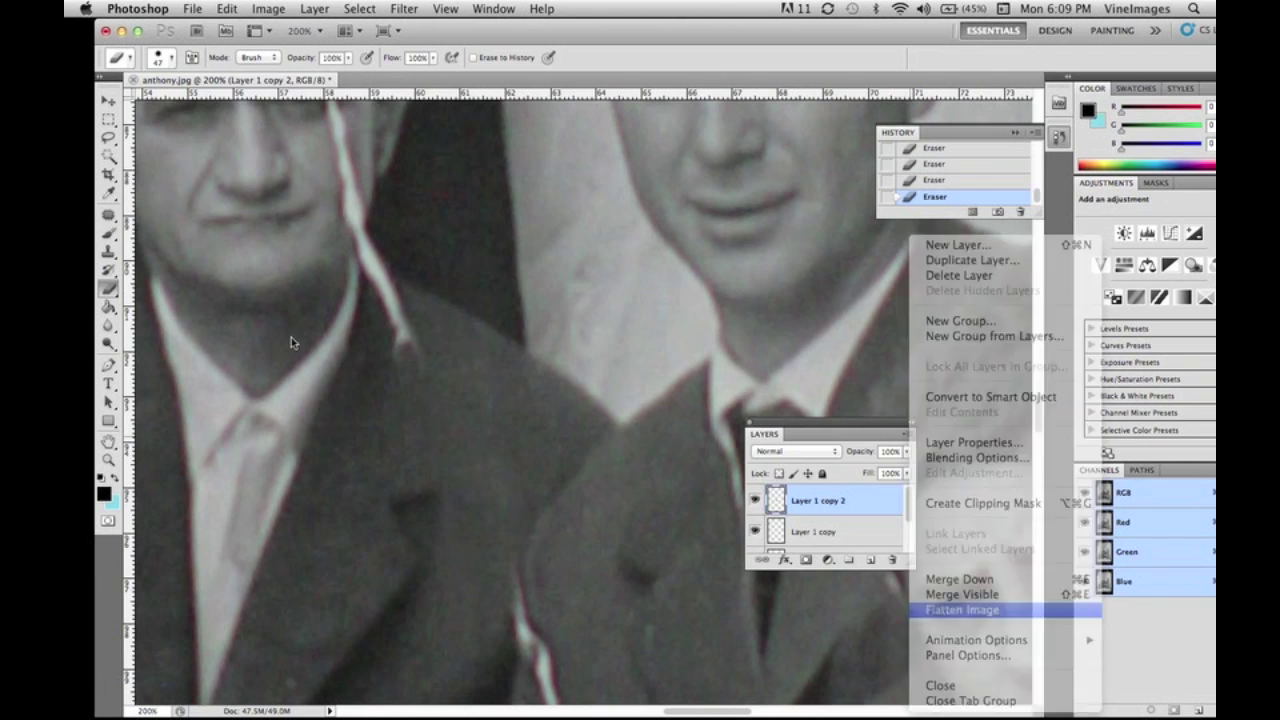
# Brush over the seated man's jacket near the pocket with a 17 px History Brush.
pyautogui.click(108, 270)
pyautogui.click(170, 62)
pyautogui.moveTo(144, 108); pyautogui.dragTo(136, 108)
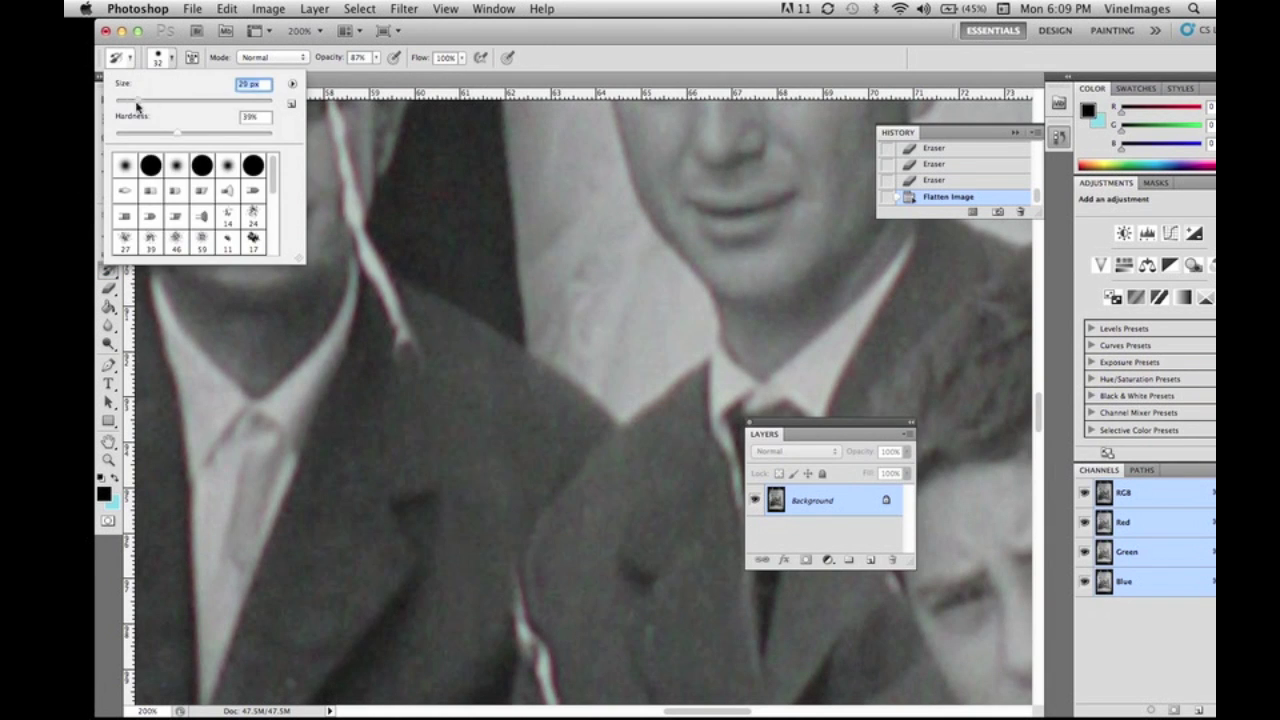
pyautogui.click(420, 448)
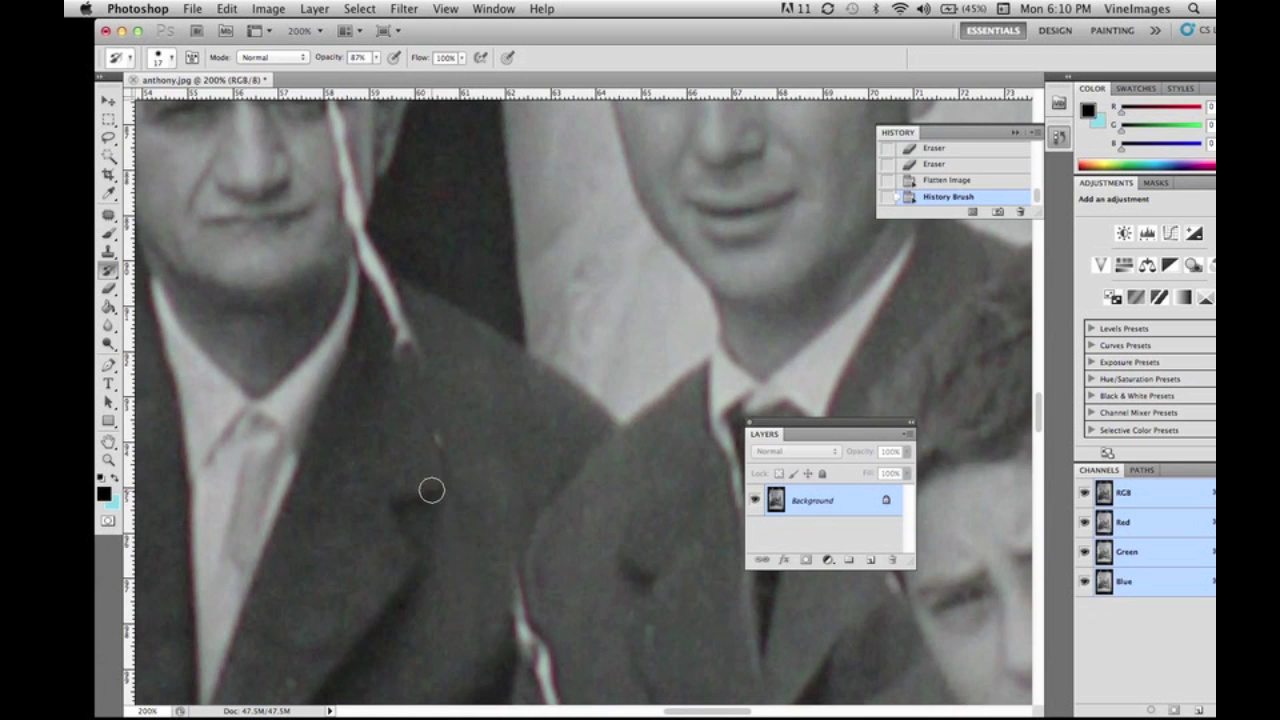
# Clone jacket texture over the remaining marks and the crack's lower tip on the seated man's shoulder with a 24 px Clone Stamp.
pyautogui.press('s')
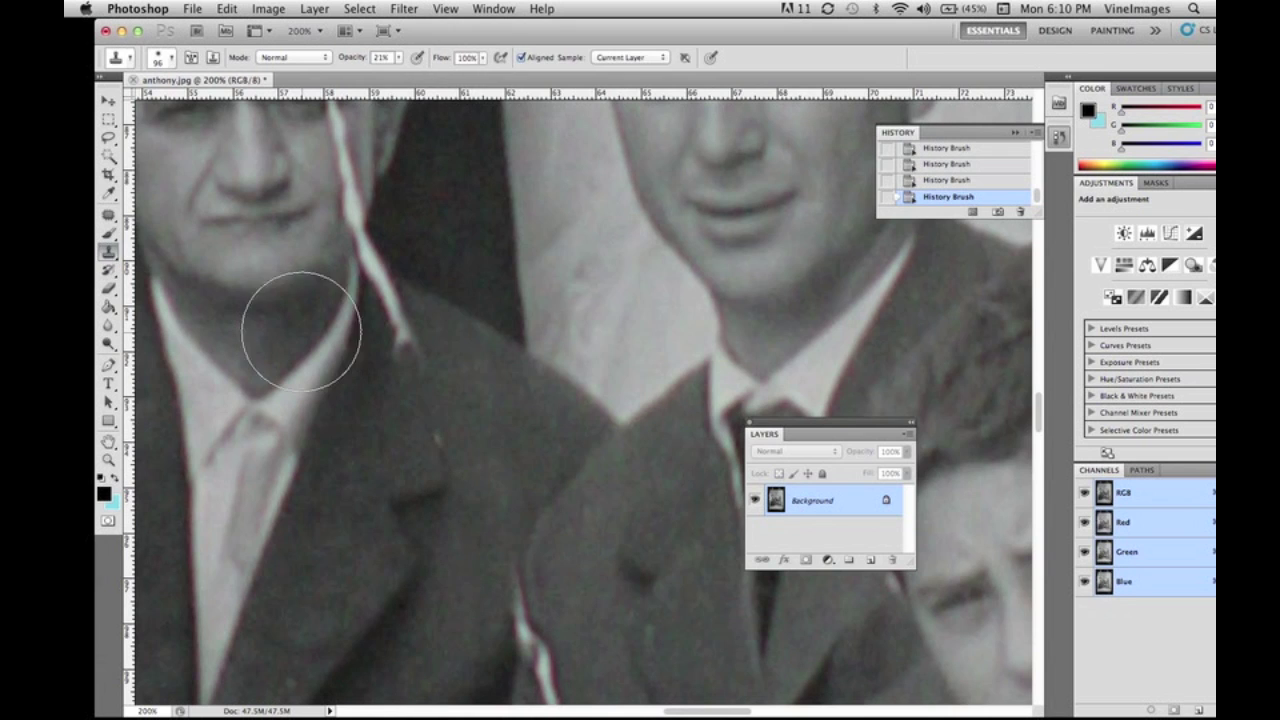
pyautogui.click(163, 57)
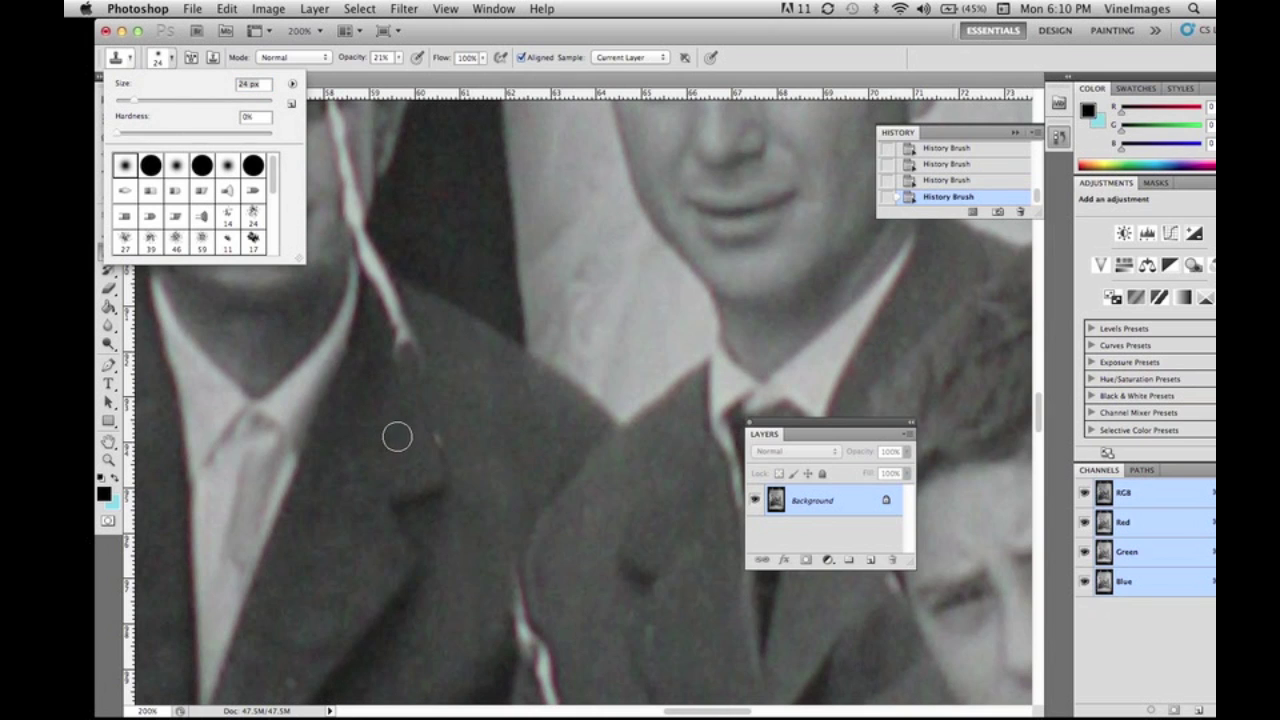
pyautogui.press('Return')
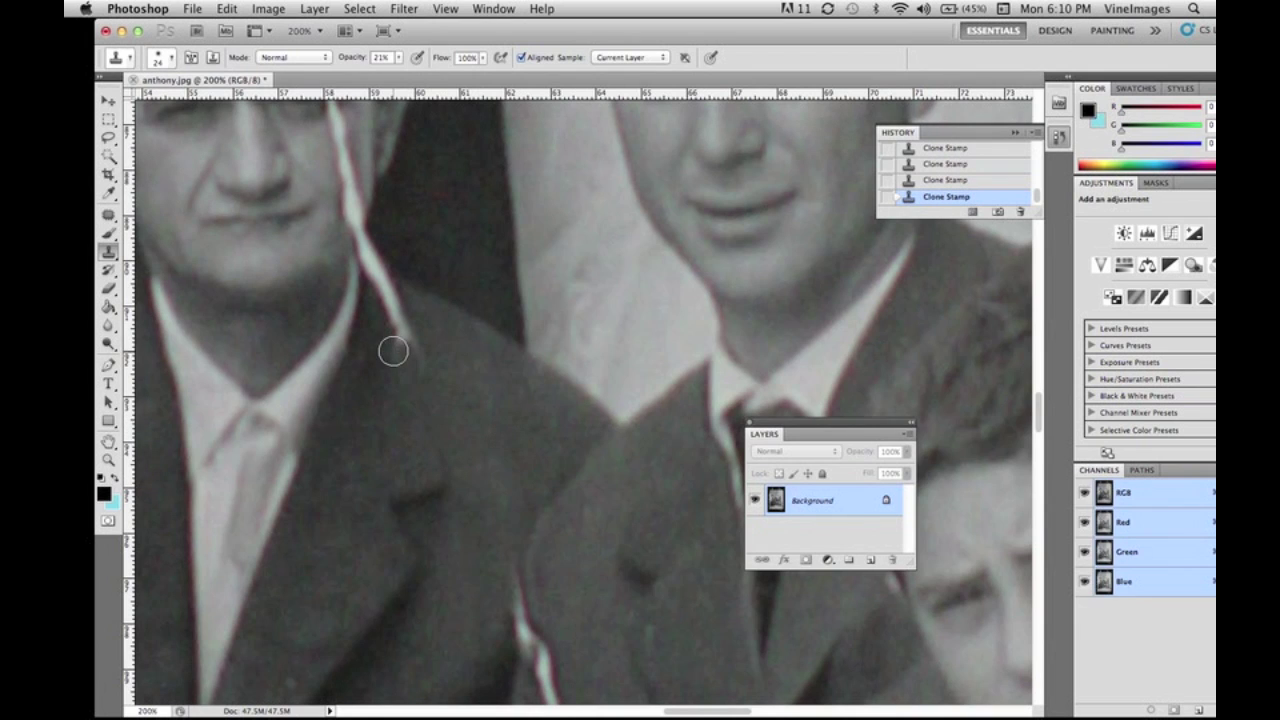
pyautogui.keyDown('alt'); pyautogui.click(469, 390); pyautogui.keyUp('alt')
pyautogui.moveTo(414, 342)
pyautogui.mouseDown()
pyautogui.moveTo(427, 373)
pyautogui.moveTo(395, 302)
pyautogui.moveTo(429, 375)
pyautogui.moveTo(434, 427)
pyautogui.moveTo(377, 349)
pyautogui.moveTo(386, 381)
pyautogui.mouseUp()
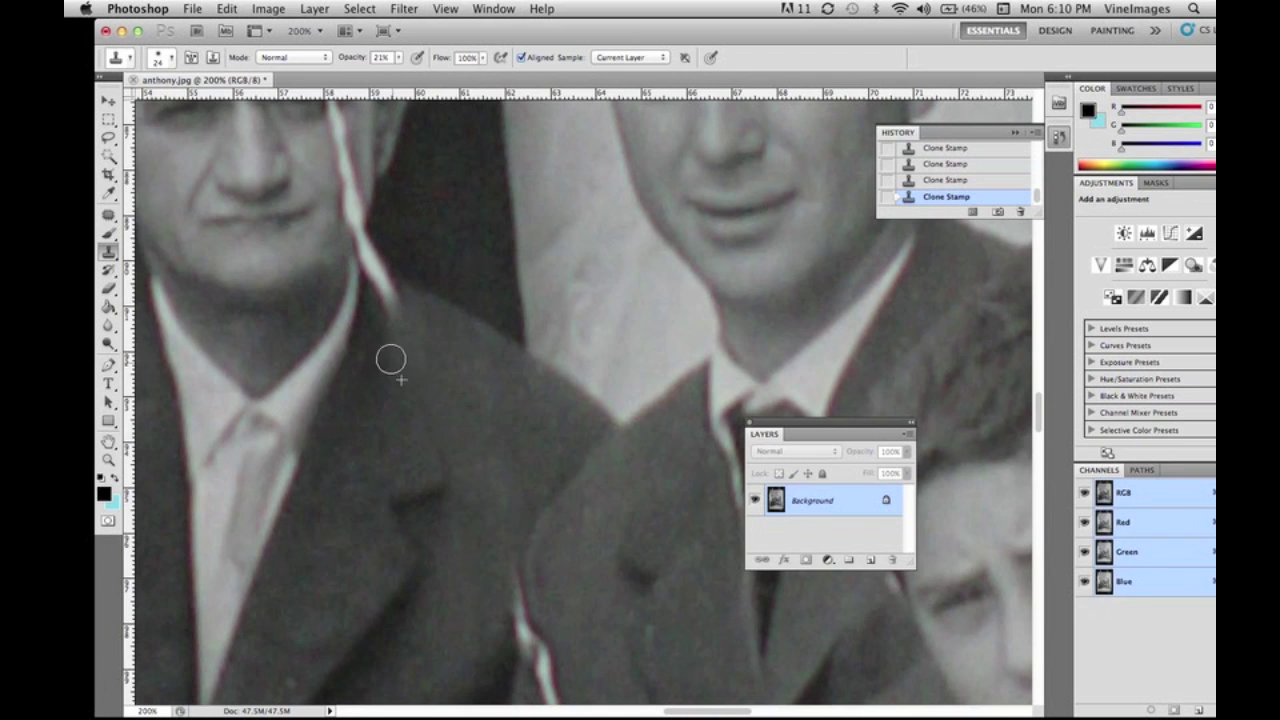
# Patch the crack remnant along the top of the seated man's shoulder with the Patch tool and deselect.
pyautogui.press('j')
pyautogui.moveTo(408, 288)
pyautogui.mouseDown()
pyautogui.moveTo(405, 276)
pyautogui.moveTo(422, 292)
pyautogui.mouseUp()
pyautogui.hotkey('ctrl', 'd')
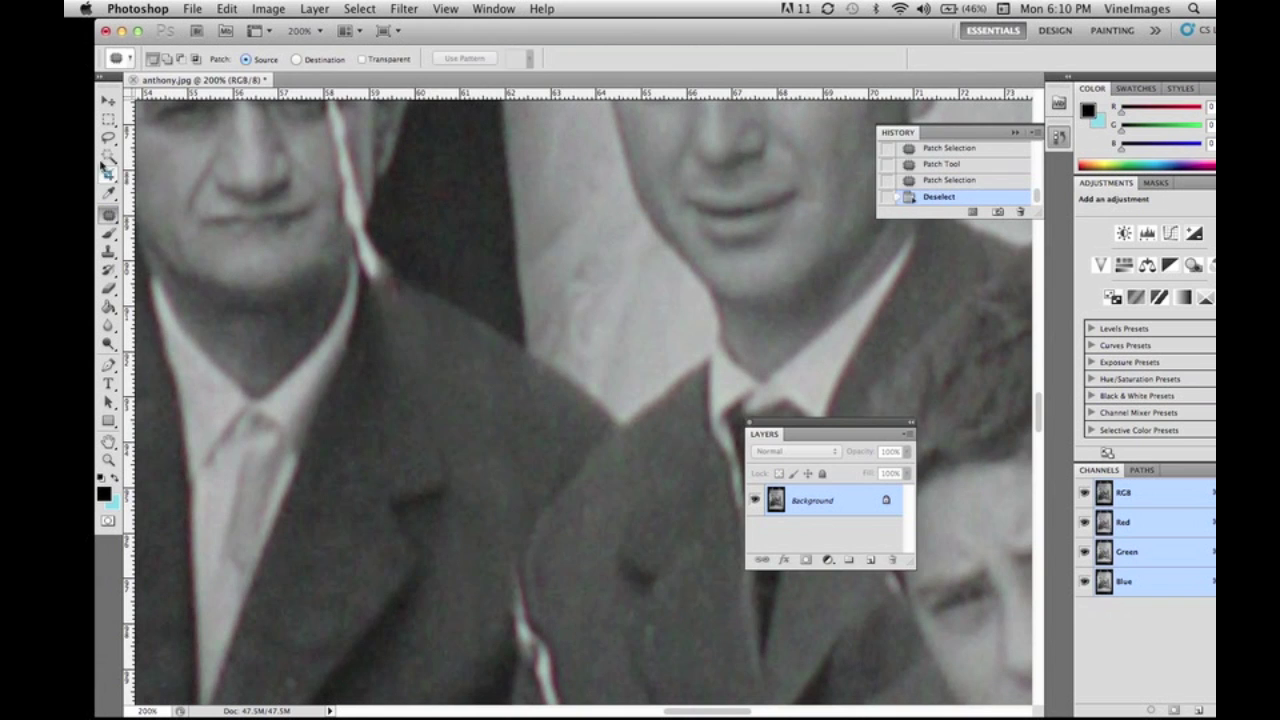
# Copy a lassoed piece of the shoulder edge, paste it as Layer 1, and move it over the crack beside the collar.
pyautogui.press('l')
pyautogui.moveTo(447, 338); pyautogui.dragTo(460, 271)
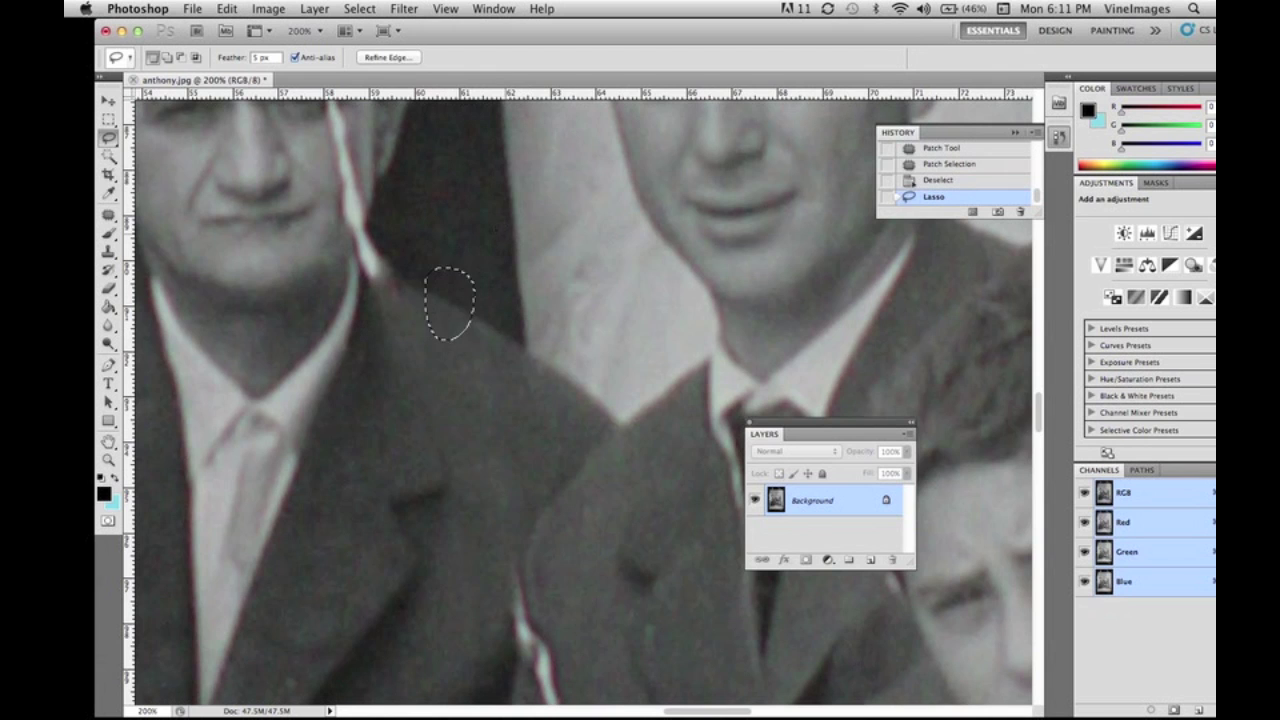
pyautogui.click(227, 8)
pyautogui.click(245, 129)
pyautogui.click(227, 8)
pyautogui.click(245, 163)
pyautogui.press('v')
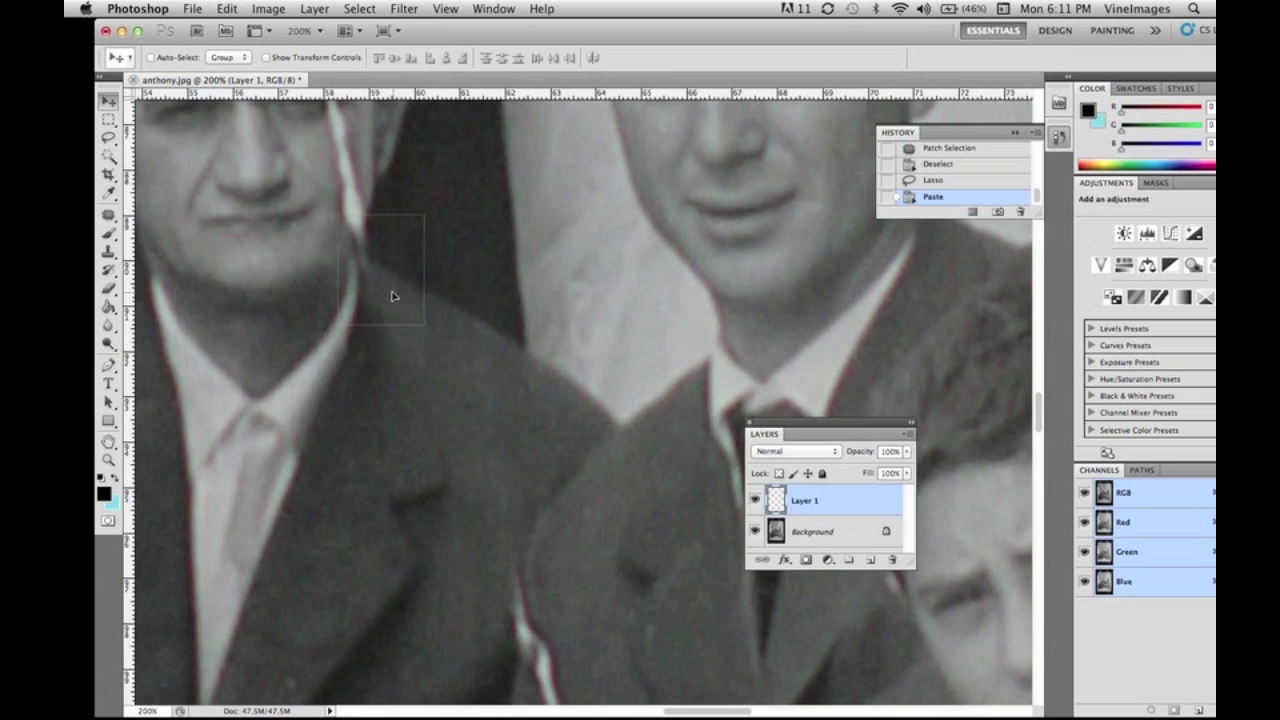
pyautogui.moveTo(388, 294); pyautogui.dragTo(387, 294)
# Erase the excess of the pasted shoulder piece around the seated man's neck and collar.
pyautogui.click(111, 289)
pyautogui.moveTo(318, 250); pyautogui.dragTo(311, 277)
pyautogui.click(314, 278)
pyautogui.click(324, 280)
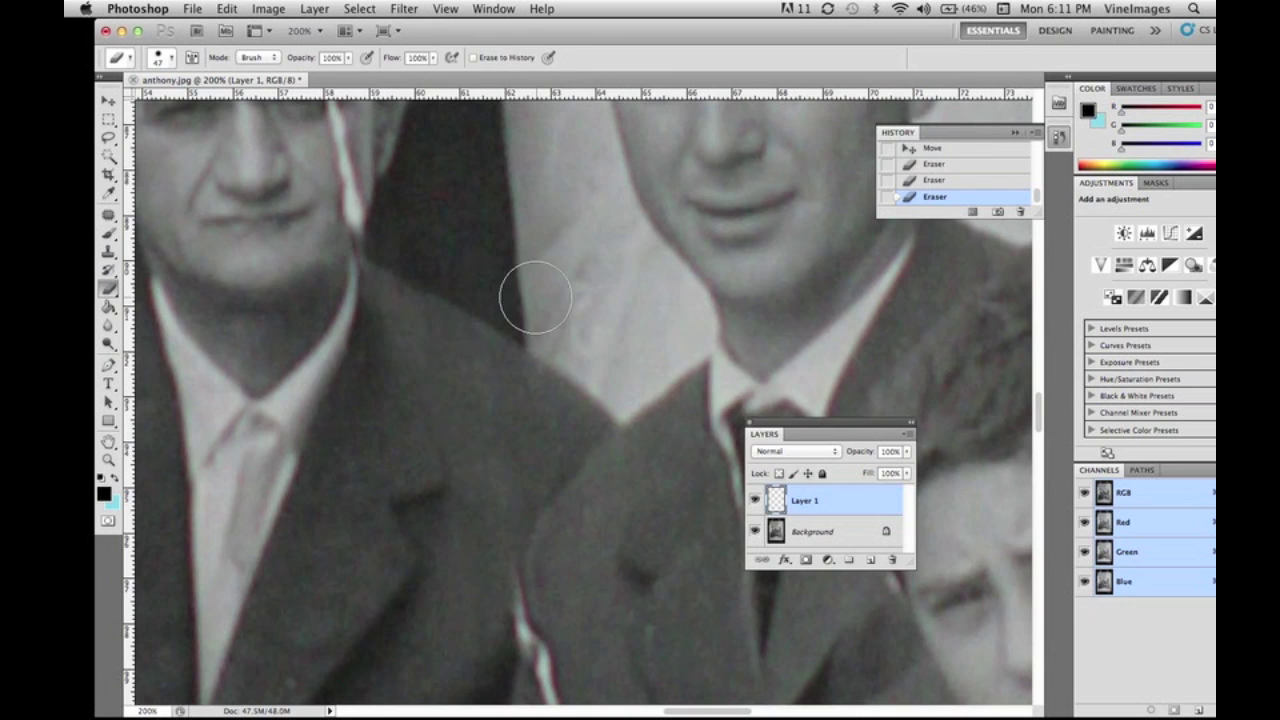
pyautogui.click(157, 60)
pyautogui.press('Return')
# Check the shoulder repair in the wider photo and flatten the image.
pyautogui.click(108, 251)
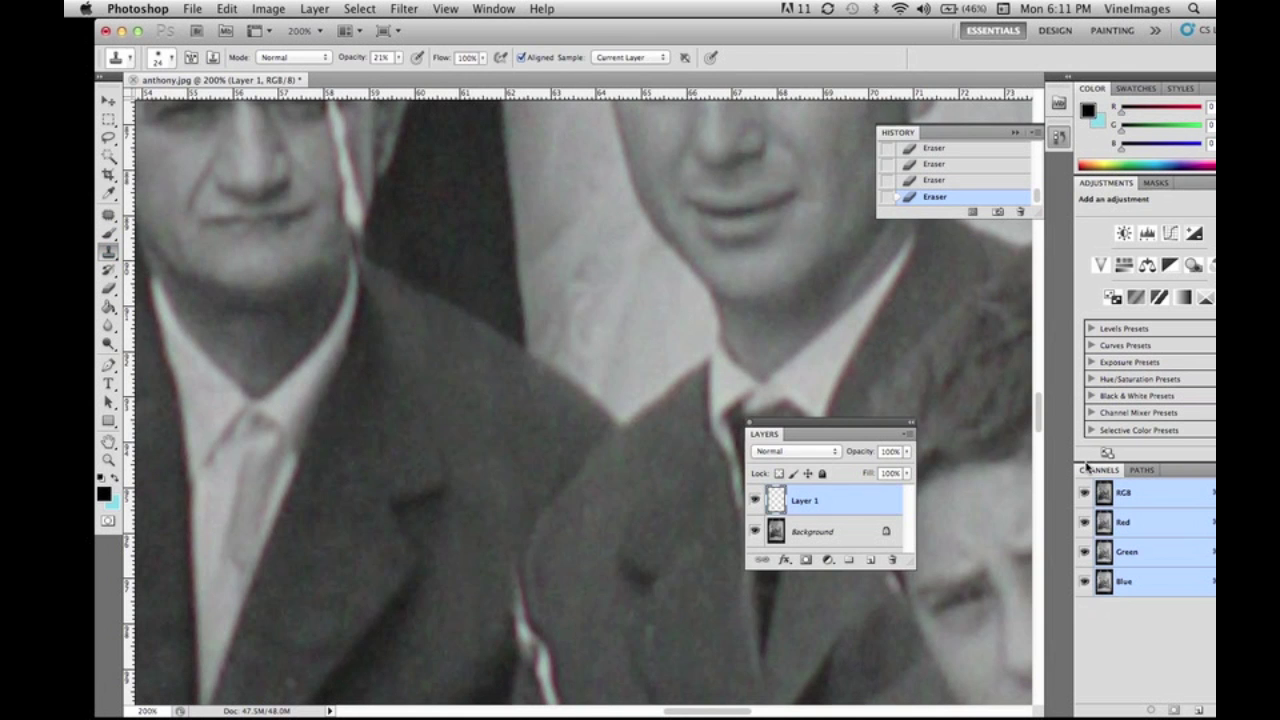
pyautogui.hotkey('ctrl', '-')
pyautogui.hotkey('ctrl', '-')
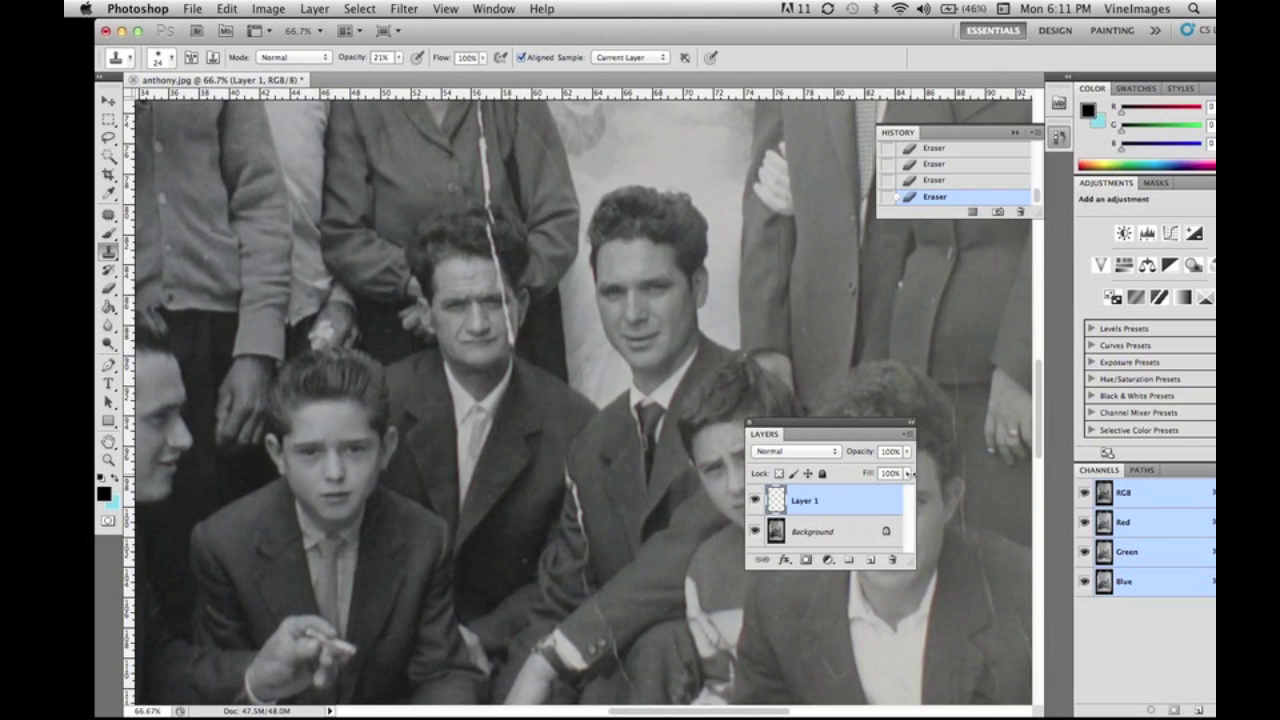
pyautogui.click(910, 434)
pyautogui.click(960, 613)
# Patch the small blemishes on the seated man's jacket lapel and deselect.
pyautogui.press('l')
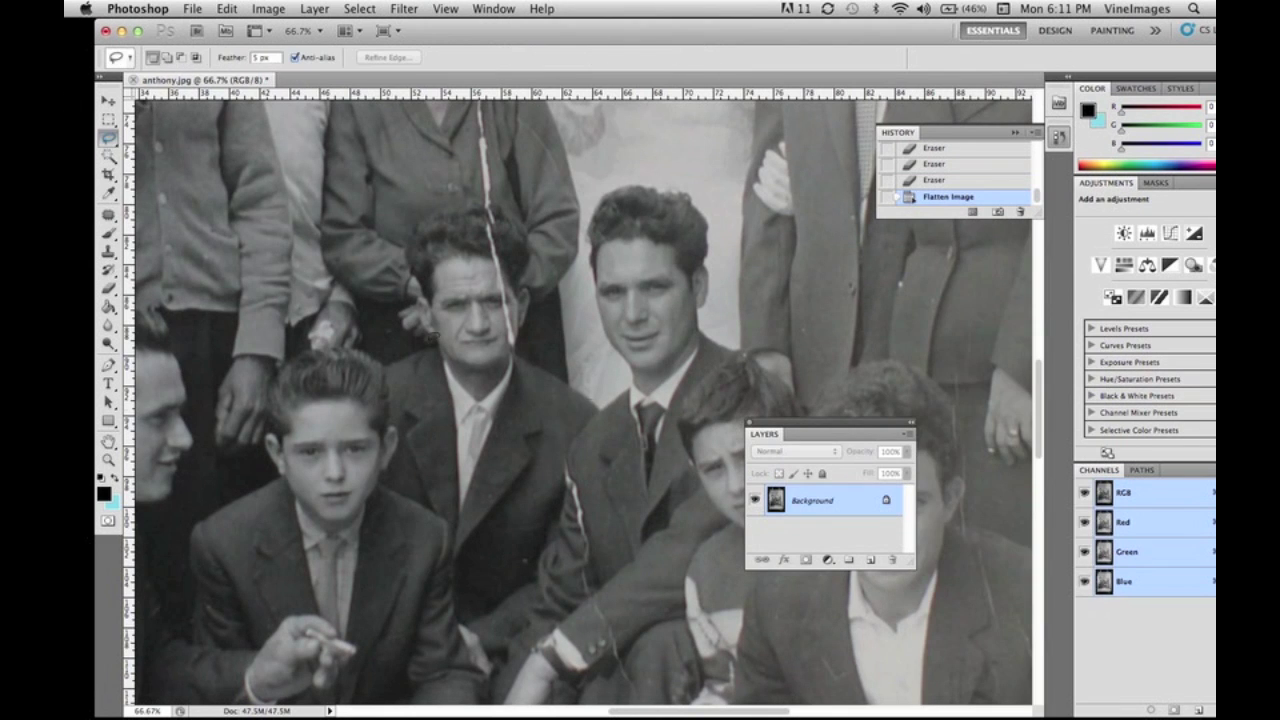
pyautogui.press('super+plus')
pyautogui.press('super+plus')
pyautogui.press('super+plus')
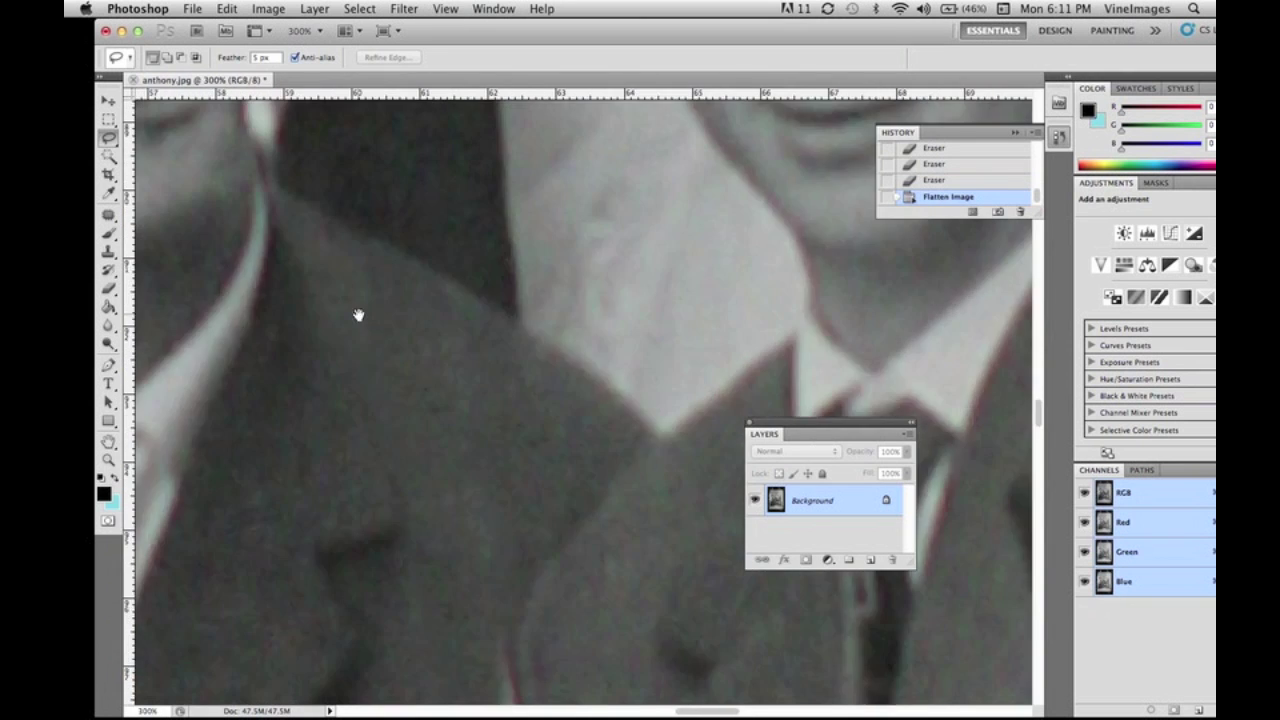
pyautogui.moveTo(357, 311); pyautogui.dragTo(544, 451)
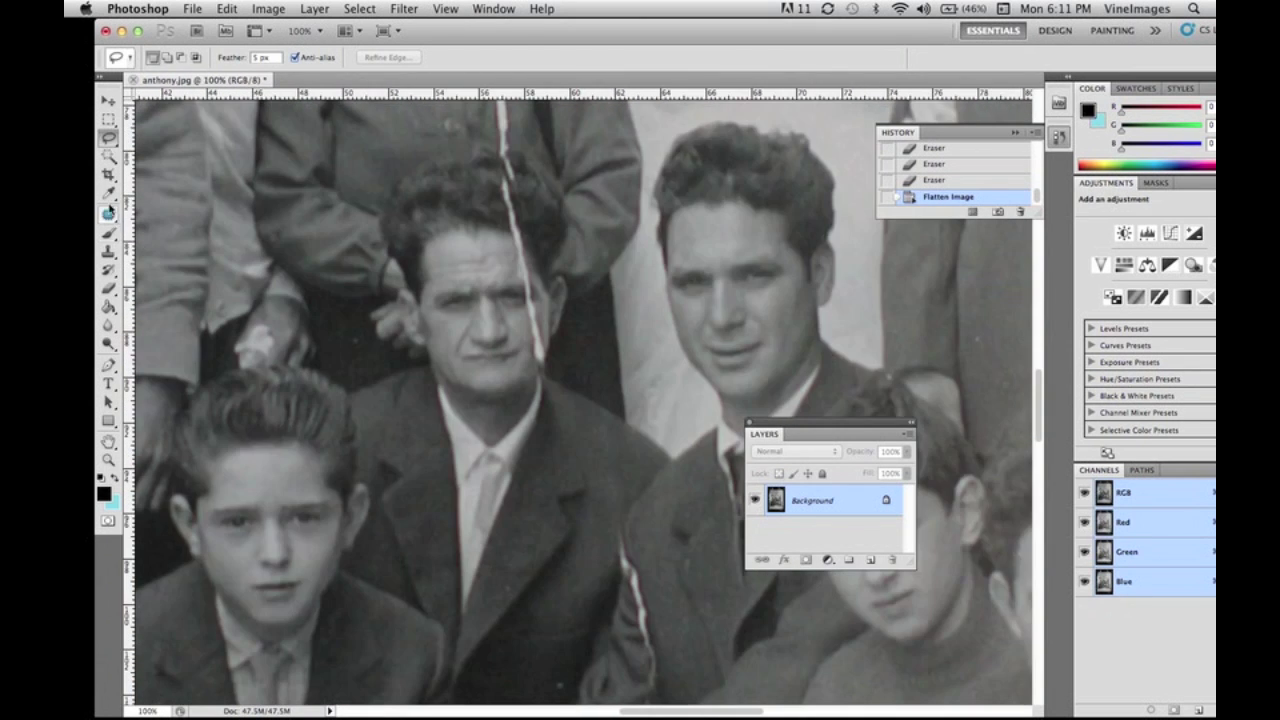
pyautogui.press('j')
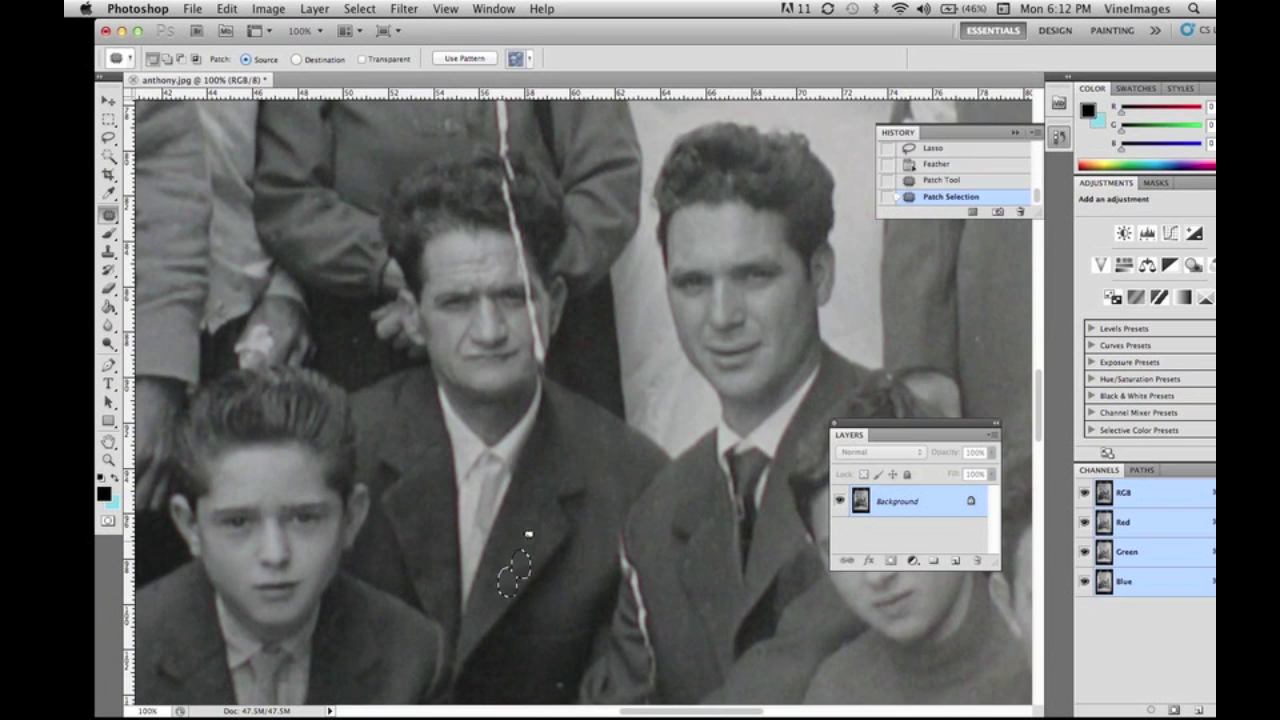
pyautogui.hotkey('ctrl', 'd')
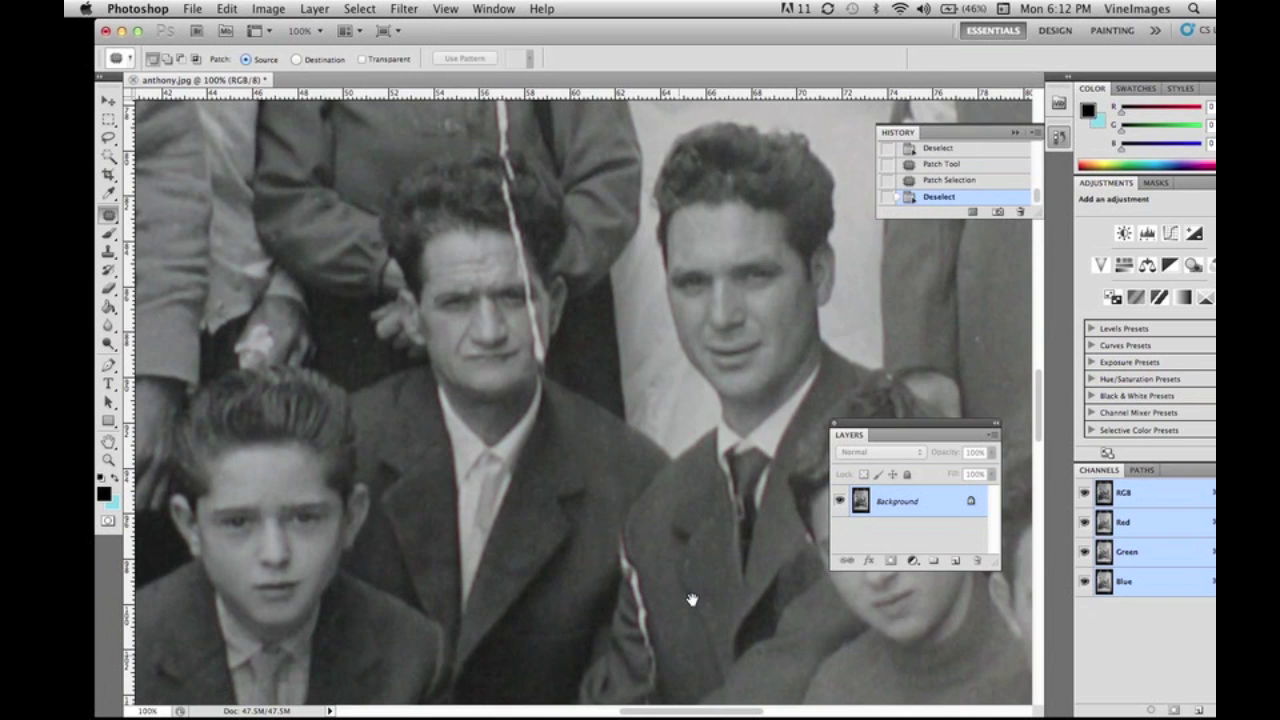
# Patch the thin scratch running below the sleeve buttons onto the neighbouring trousers.
pyautogui.scroll(-5, 691, 600)
pyautogui.hscroll(4, 691, 600)
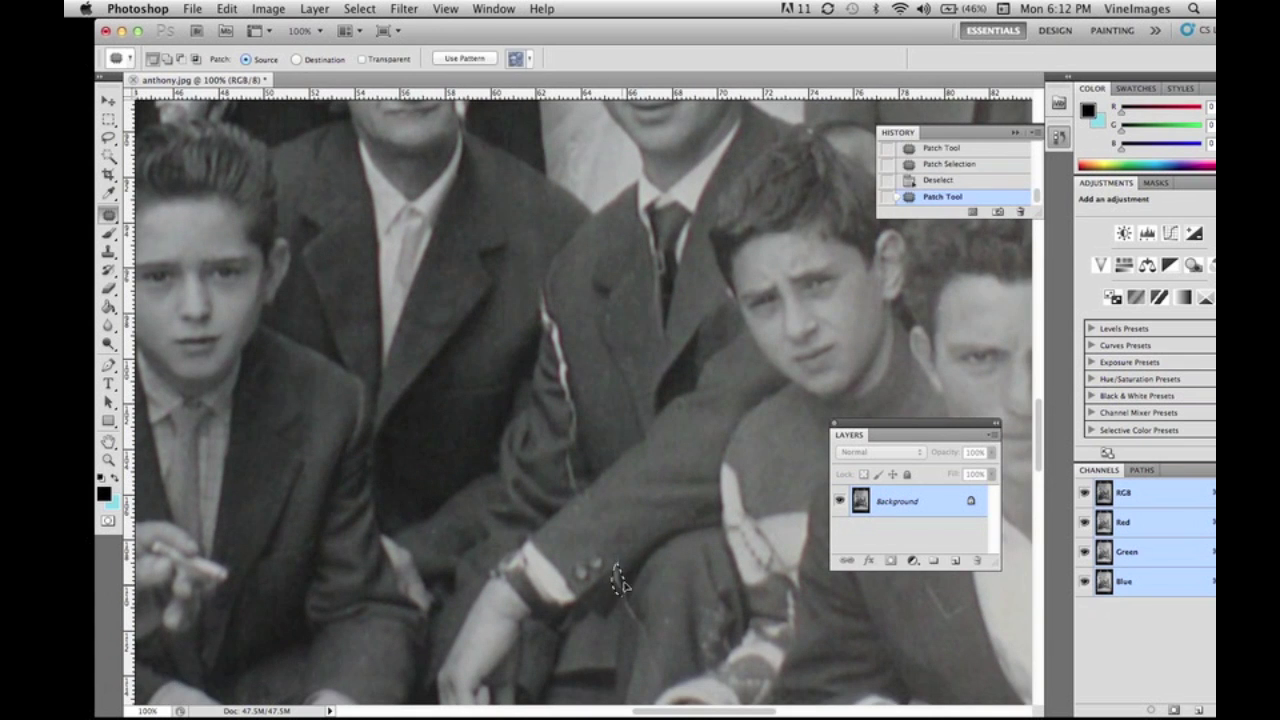
pyautogui.moveTo(621, 564); pyautogui.dragTo(617, 561)
pyautogui.click(630, 599)
pyautogui.moveTo(618, 570)
pyautogui.mouseDown()
pyautogui.moveTo(627, 590)
pyautogui.moveTo(675, 613)
pyautogui.moveTo(647, 668)
pyautogui.moveTo(651, 603)
pyautogui.mouseUp()
pyautogui.click(689, 634)
pyautogui.click(657, 640)
pyautogui.click(638, 600)
pyautogui.click(655, 604)
pyautogui.moveTo(644, 613); pyautogui.dragTo(644, 632)
pyautogui.click(672, 612)
# Patch the mark on the dark jacket of the man seated at the front right.
pyautogui.moveTo(928, 424); pyautogui.dragTo(1011, 415)
pyautogui.moveTo(955, 616)
pyautogui.mouseDown()
pyautogui.moveTo(972, 606)
pyautogui.moveTo(966, 634)
pyautogui.mouseUp()
pyautogui.click(514, 349)
# Patch the marks on the trousers and jacket edge of the man seated at the front right.
pyautogui.scroll(-10, 520, 335)
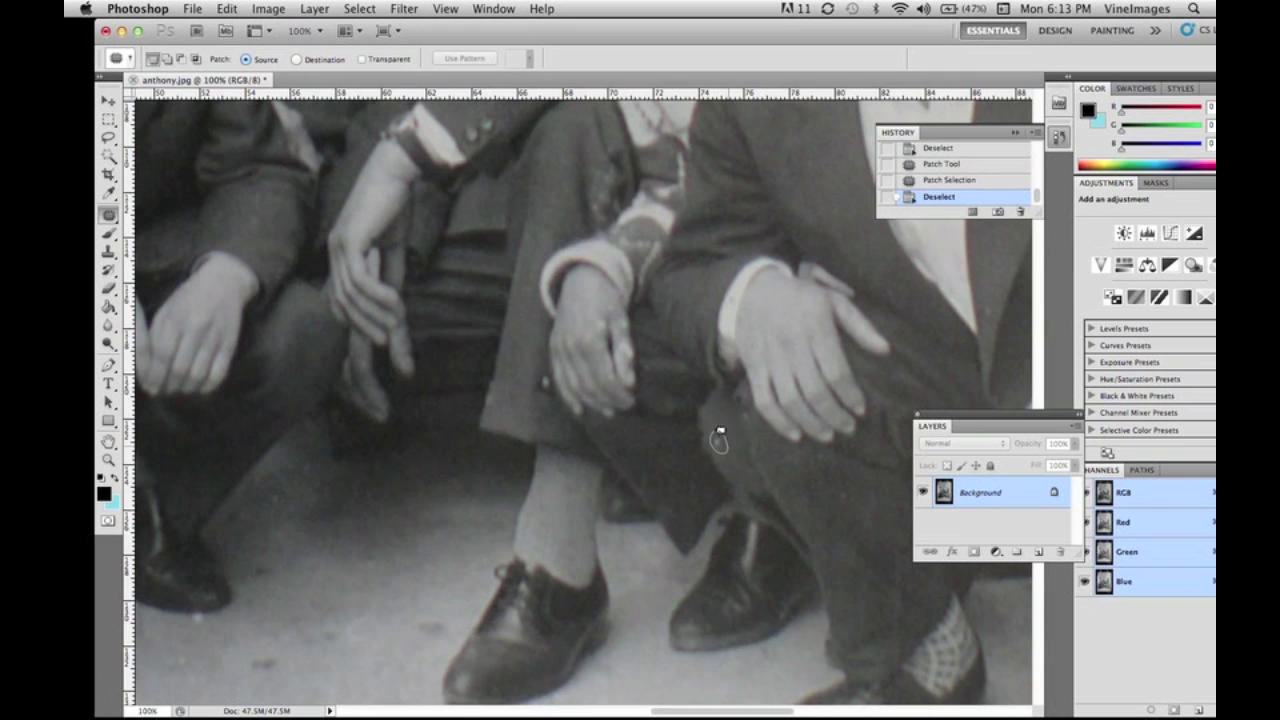
pyautogui.moveTo(720, 430); pyautogui.dragTo(717, 434)
pyautogui.moveTo(720, 443); pyautogui.dragTo(730, 460)
pyautogui.moveTo(843, 489); pyautogui.dragTo(846, 488)
pyautogui.moveTo(847, 496); pyautogui.dragTo(858, 510)
pyautogui.click(880, 477)
pyautogui.moveTo(991, 312); pyautogui.dragTo(990, 304)
pyautogui.moveTo(991, 306); pyautogui.dragTo(1000, 330)
pyautogui.click(497, 321)
# Retouch the marks around the boy's trousers and hand with a 17 px Clone Stamp.
pyautogui.press('s')
pyautogui.moveTo(108, 250); pyautogui.dragTo(212, 260)
pyautogui.click(166, 60)
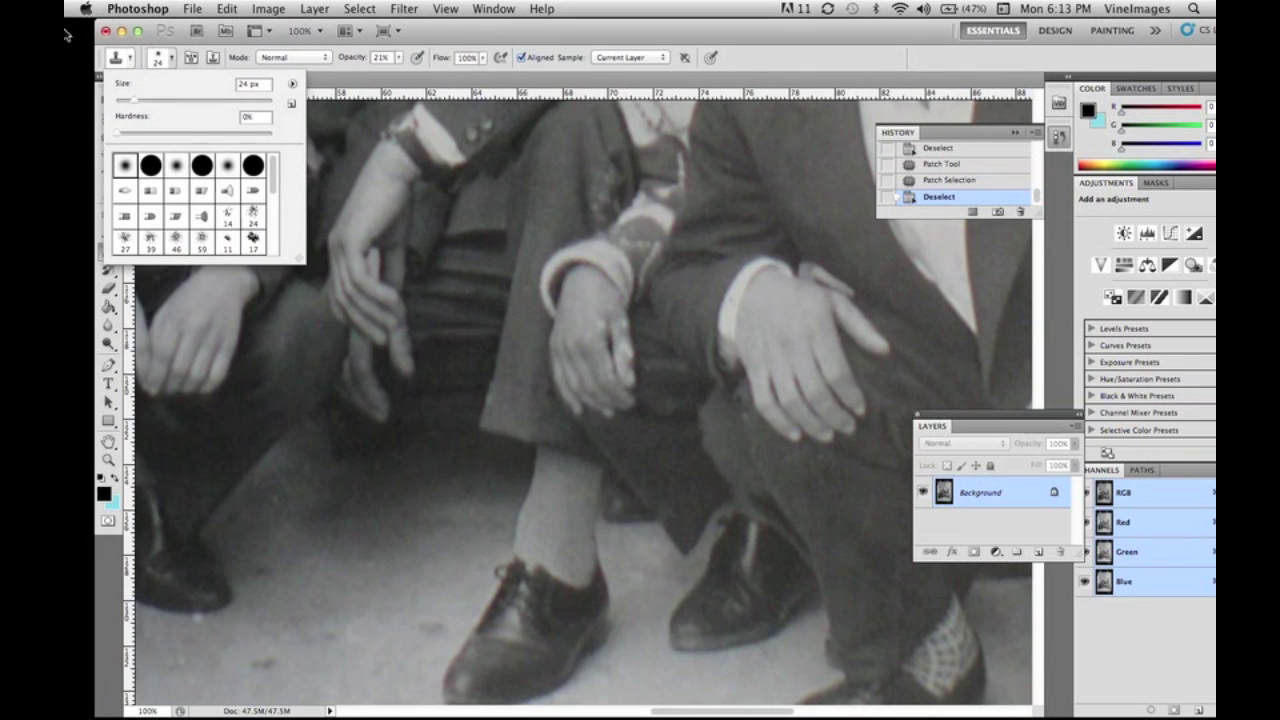
pyautogui.moveTo(537, 369); pyautogui.dragTo(552, 418)
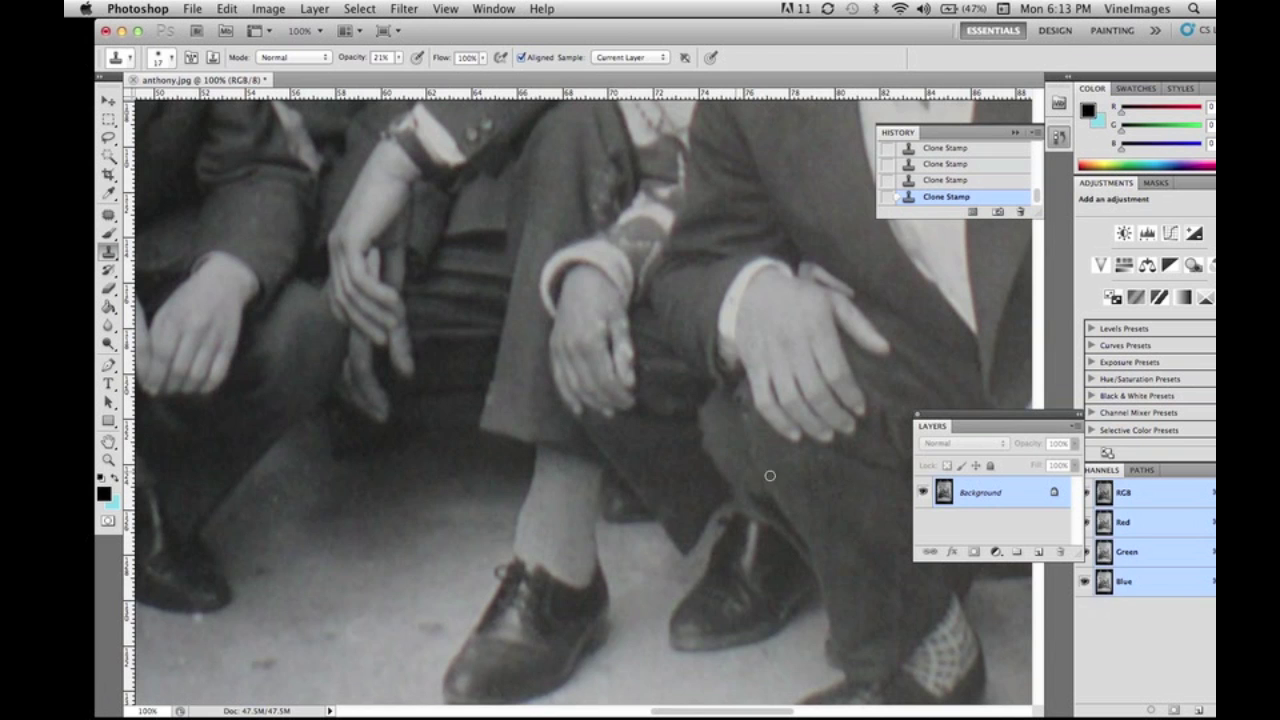
# Patch the dark spot behind the central lace-up shoe and the white spot on the floor below it.
pyautogui.scroll(-3, 640, 391)
pyautogui.hscroll(-3, 640, 391)
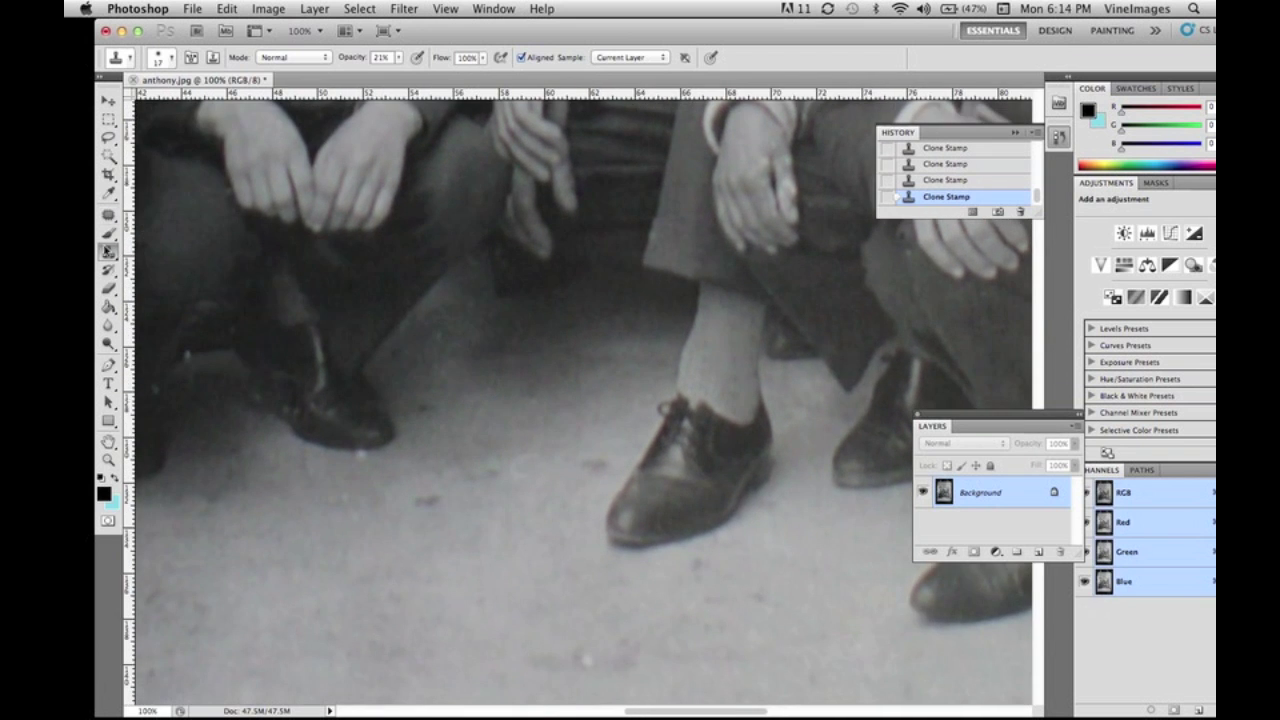
pyautogui.press('j')
pyautogui.moveTo(600, 452)
pyautogui.mouseDown()
pyautogui.moveTo(572, 660)
pyautogui.moveTo(616, 648)
pyautogui.mouseUp()
pyautogui.hotkey('ctrl', 'd')
pyautogui.moveTo(592, 652); pyautogui.dragTo(650, 610)
pyautogui.press('super+d')
# Patch the small spots on the floor beneath the sole of the central lace-up shoe.
pyautogui.moveTo(709, 563); pyautogui.dragTo(706, 572)
pyautogui.moveTo(700, 580); pyautogui.dragTo(637, 586)
pyautogui.press('super+d')
pyautogui.moveTo(763, 611); pyautogui.dragTo(771, 596)
pyautogui.moveTo(771, 600); pyautogui.dragTo(736, 538)
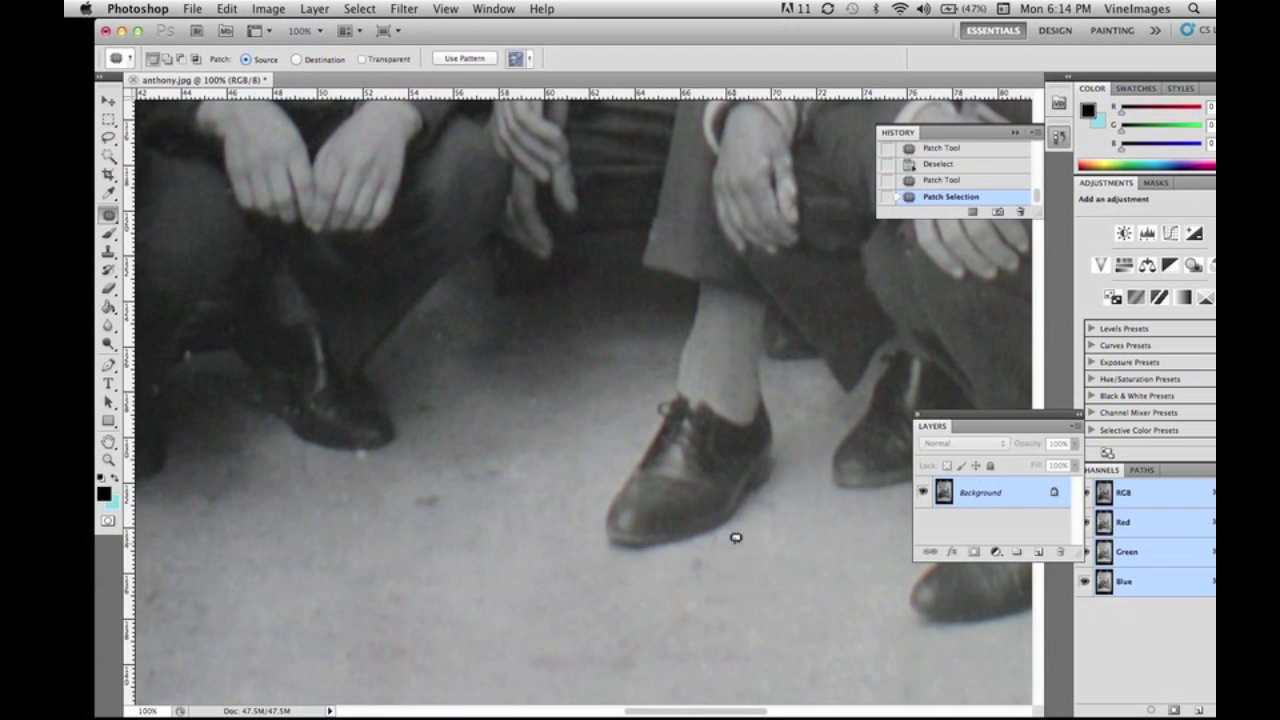
pyautogui.hotkey('ctrl', 'd')
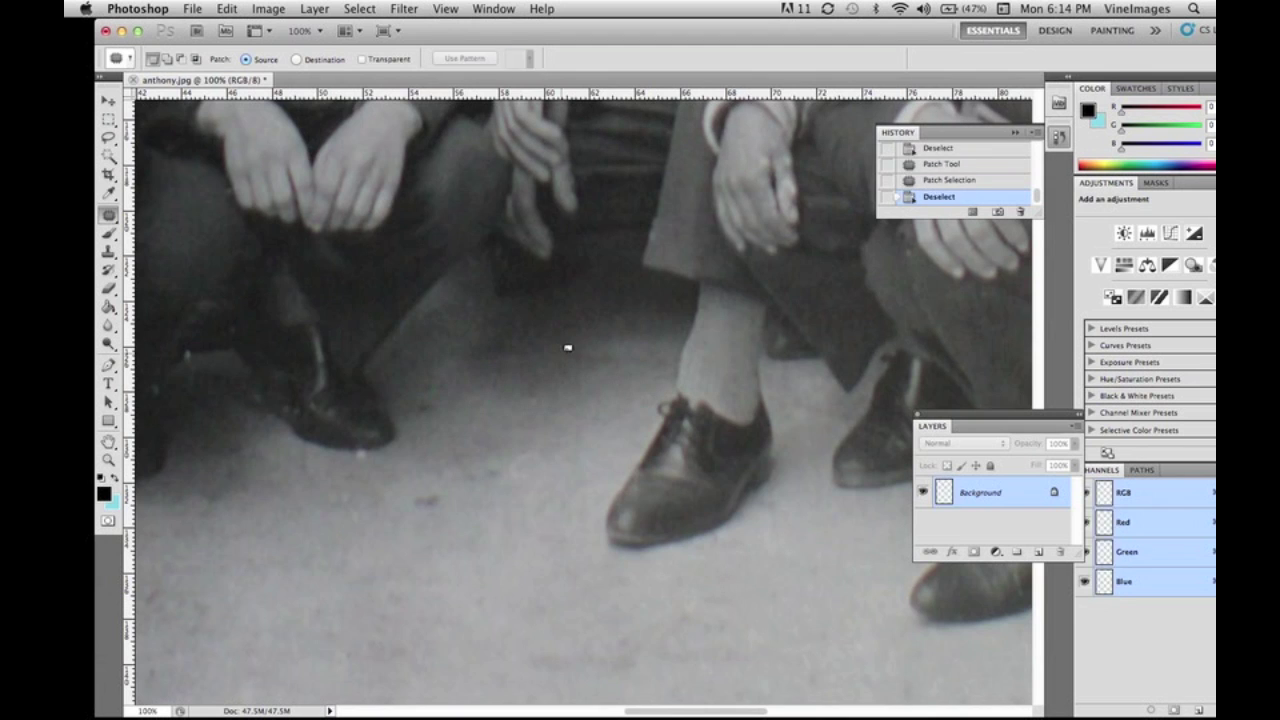
# Patch the dark stain on the floor between the two men's shoes.
pyautogui.moveTo(428, 483)
pyautogui.mouseDown()
pyautogui.moveTo(411, 500)
pyautogui.moveTo(464, 552)
pyautogui.mouseUp()
pyautogui.press('super+d')
pyautogui.moveTo(420, 511)
pyautogui.mouseDown()
pyautogui.moveTo(437, 517)
pyautogui.moveTo(435, 493)
pyautogui.mouseUp()
pyautogui.press('super+d')
pyautogui.moveTo(426, 506)
pyautogui.mouseDown()
pyautogui.moveTo(547, 445)
pyautogui.moveTo(482, 440)
pyautogui.moveTo(520, 412)
pyautogui.mouseUp()
pyautogui.hotkey('ctrl', 'd')
pyautogui.press('super+d')
# Patch the scratches and spots on the floor below and beside the shiny shoe at the photo's left.
pyautogui.moveTo(603, 434); pyautogui.dragTo(868, 275)
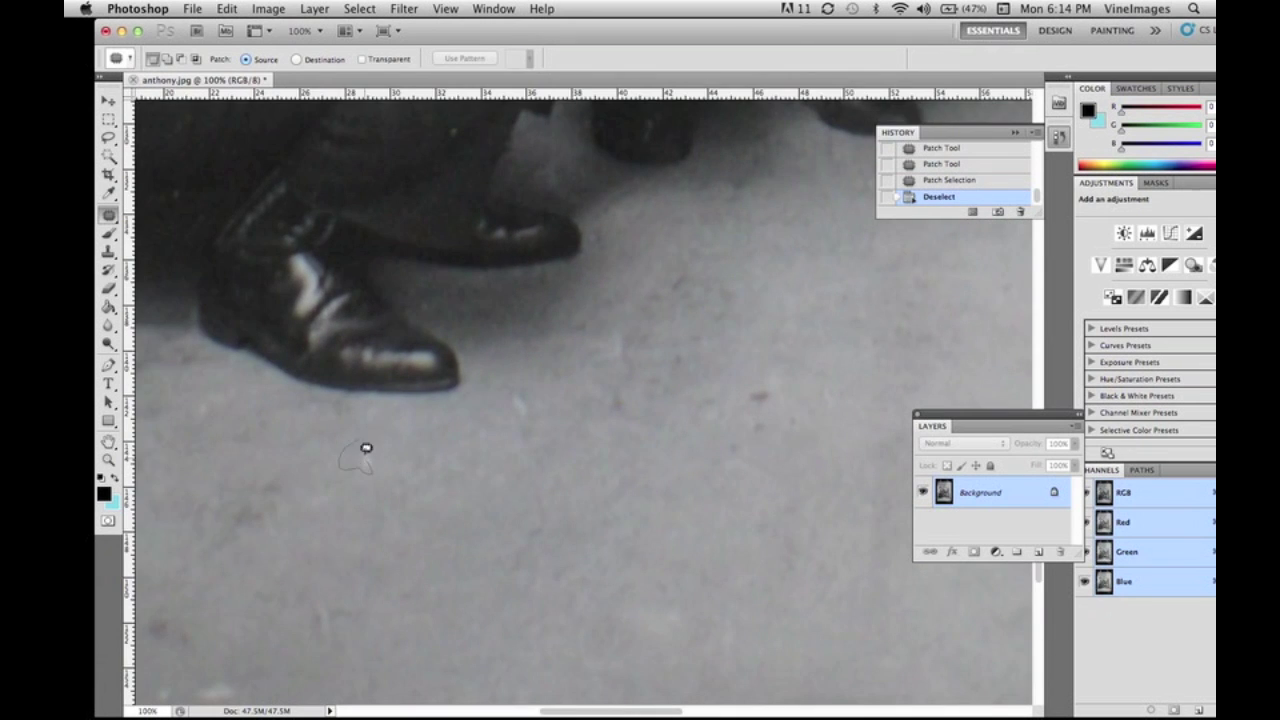
pyautogui.moveTo(366, 448); pyautogui.dragTo(362, 444)
pyautogui.moveTo(362, 454); pyautogui.dragTo(400, 446)
pyautogui.press('super+d')
pyautogui.moveTo(512, 397); pyautogui.dragTo(516, 394)
pyautogui.moveTo(520, 406)
pyautogui.mouseDown()
pyautogui.moveTo(537, 374)
pyautogui.moveTo(534, 388)
pyautogui.mouseUp()
pyautogui.moveTo(520, 394); pyautogui.dragTo(600, 412)
pyautogui.press('super+d')
pyautogui.moveTo(771, 397); pyautogui.dragTo(774, 392)
pyautogui.moveTo(757, 398); pyautogui.dragTo(715, 425)
pyautogui.press('cmd+d')
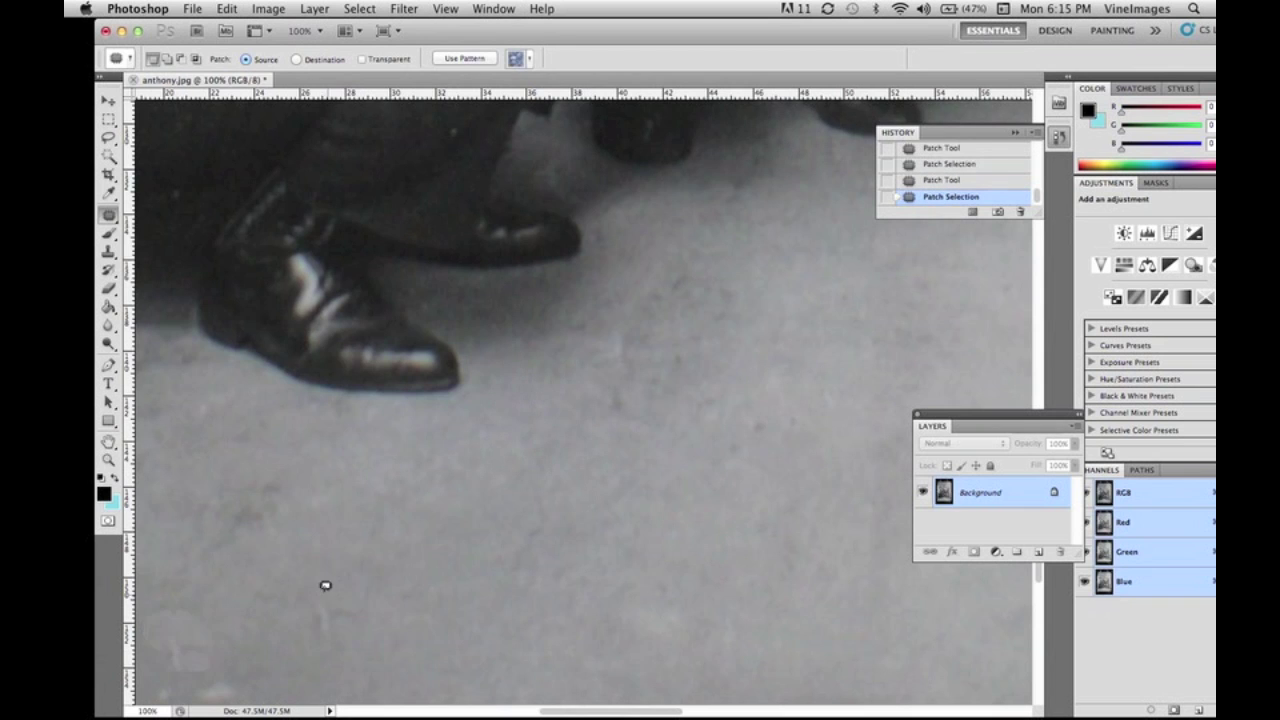
# Patch the blemishes on the floor near the photo's lower-left edge.
pyautogui.scroll(-3, 323, 586)
pyautogui.moveTo(359, 455); pyautogui.dragTo(345, 467)
pyautogui.moveTo(368, 503); pyautogui.dragTo(460, 496)
pyautogui.moveTo(234, 589); pyautogui.dragTo(290, 563)
pyautogui.moveTo(206, 566)
pyautogui.mouseDown()
pyautogui.moveTo(214, 511)
pyautogui.moveTo(212, 540)
pyautogui.mouseUp()
pyautogui.press('super+d')
pyautogui.moveTo(208, 514)
pyautogui.mouseDown()
pyautogui.moveTo(209, 543)
pyautogui.moveTo(238, 535)
pyautogui.mouseUp()
pyautogui.press('super+d')
pyautogui.moveTo(263, 597); pyautogui.dragTo(259, 600)
pyautogui.moveTo(256, 584); pyautogui.dragTo(246, 563)
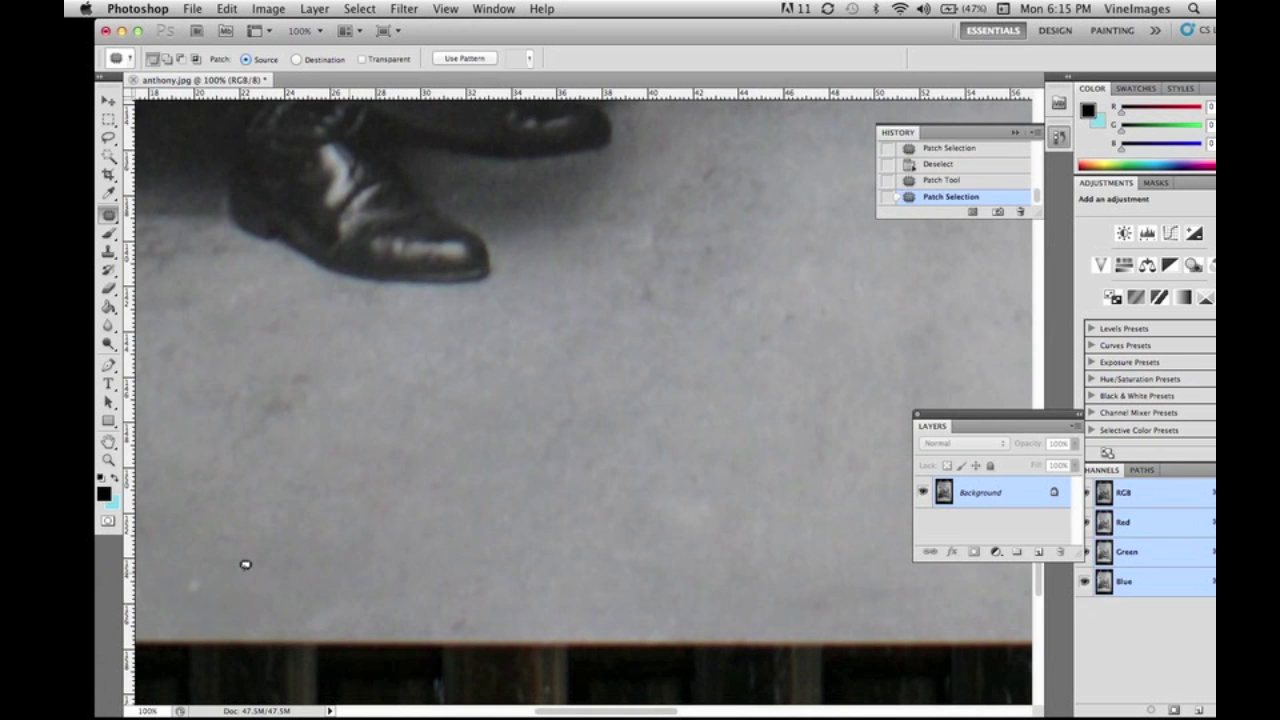
pyautogui.press('super+d')
# Patch the spots scattered over the floor farther right along the photo's lower part.
pyautogui.moveTo(900, 150)
pyautogui.mouseDown()
pyautogui.moveTo(610, 422)
pyautogui.moveTo(243, 309)
pyautogui.mouseUp()
pyautogui.moveTo(503, 411); pyautogui.dragTo(333, 230)
pyautogui.moveTo(584, 482)
pyautogui.mouseDown()
pyautogui.moveTo(614, 534)
pyautogui.moveTo(588, 482)
pyautogui.mouseUp()
pyautogui.moveTo(599, 512); pyautogui.dragTo(408, 539)
pyautogui.moveTo(533, 542); pyautogui.dragTo(440, 508)
pyautogui.moveTo(490, 541); pyautogui.dragTo(666, 457)
pyautogui.press('super+d')
# Check the repaired floor and the rest of the group, then examine the cracked face of the seated man closely.
pyautogui.press('super+minus')
pyautogui.press('super+minus')
pyautogui.press('super+minus')
pyautogui.press('super+minus')
pyautogui.press('super+minus')
pyautogui.press('super+minus')
pyautogui.press('super+minus')
pyautogui.press('super+minus')
pyautogui.press('super+minus')
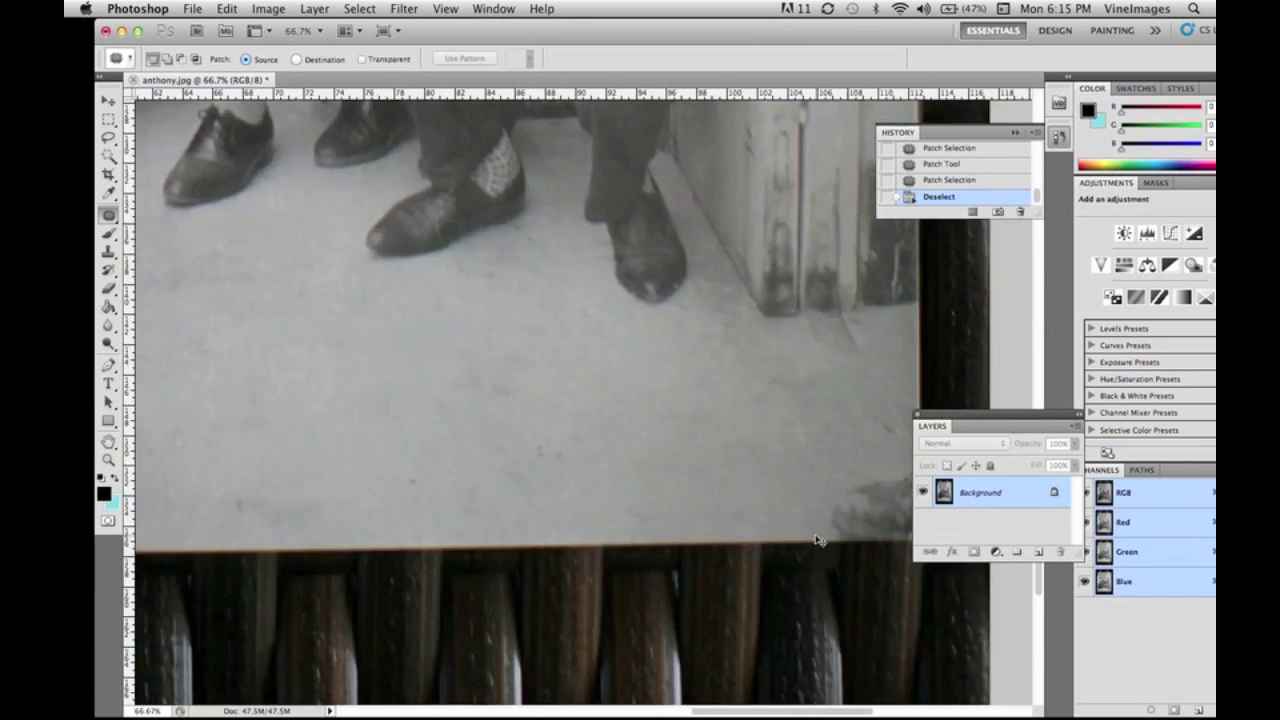
pyautogui.press('super+plus')
pyautogui.press('super+plus')
pyautogui.press('super+plus')
pyautogui.press('super+plus')
pyautogui.press('super+plus')
pyautogui.press('super+plus')
pyautogui.press('super+plus')
pyautogui.press('super+plus')
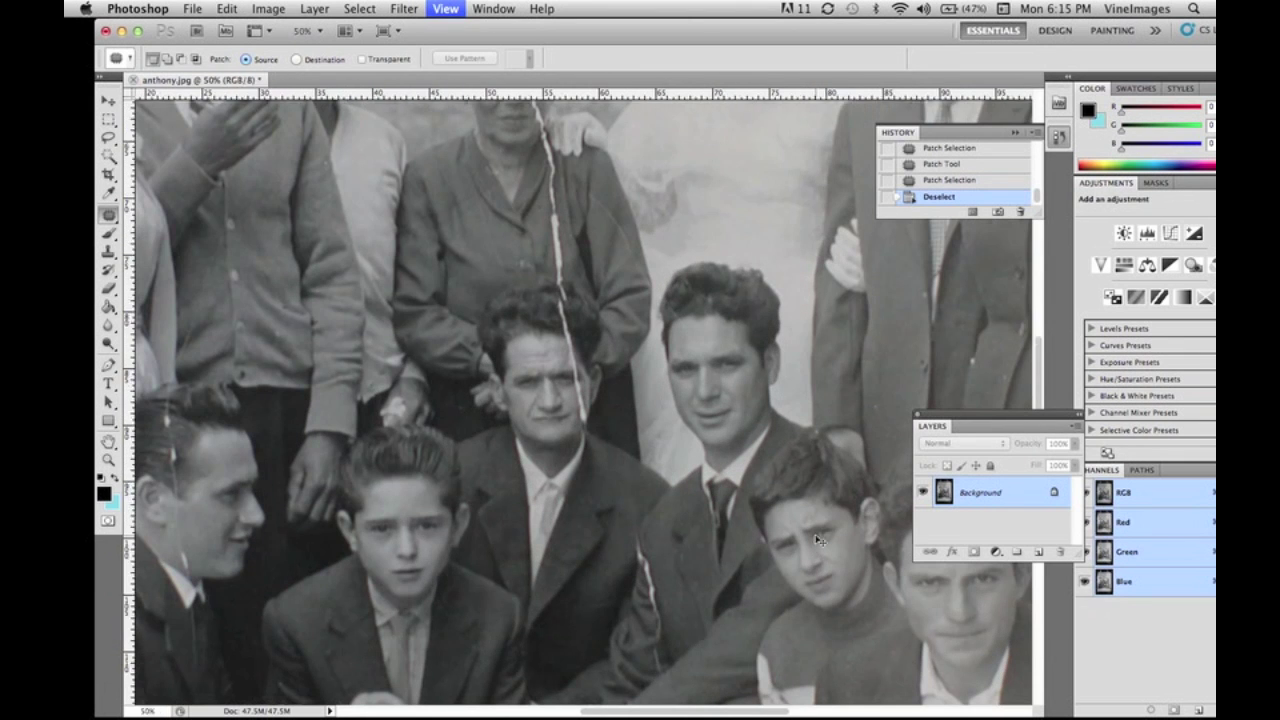
pyautogui.press('super+plus')
pyautogui.press('super+plus')
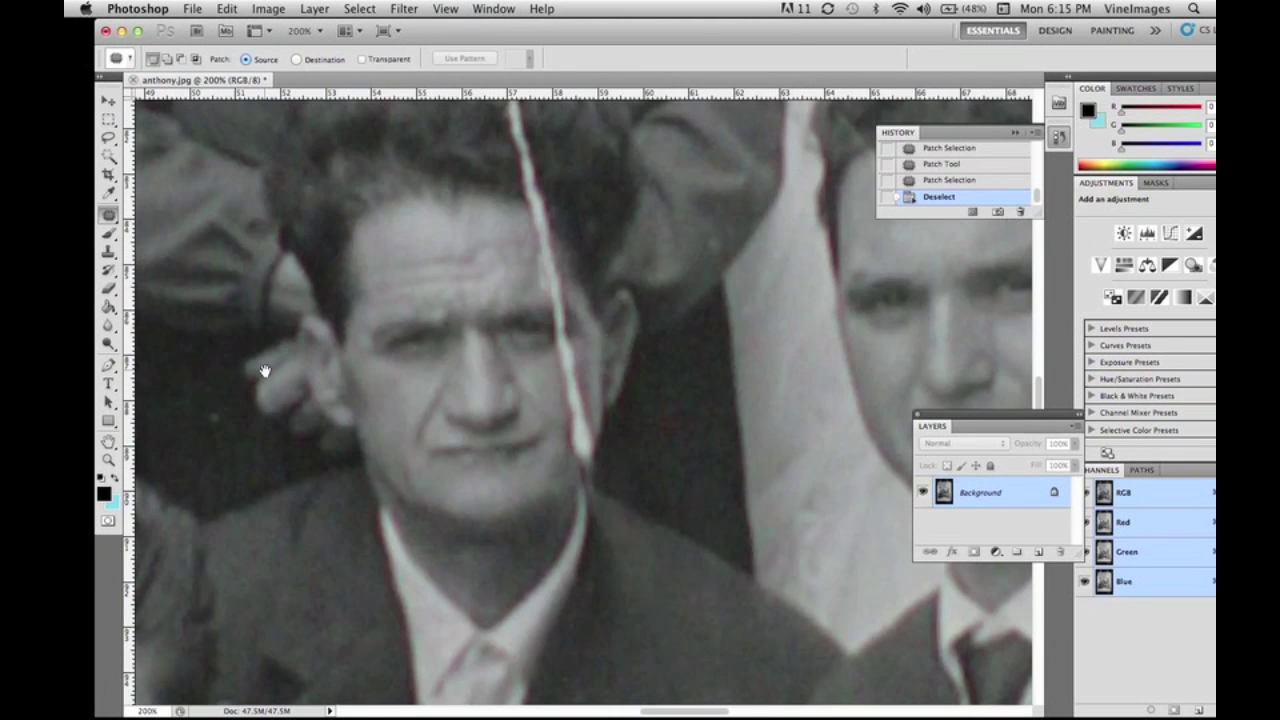
# Patch the crack running down the seated man's cheek with clean skin and deselect.
pyautogui.moveTo(588, 353); pyautogui.dragTo(573, 346)
pyautogui.moveTo(567, 374)
pyautogui.mouseDown()
pyautogui.moveTo(534, 383)
pyautogui.moveTo(566, 415)
pyautogui.moveTo(582, 382)
pyautogui.mouseUp()
pyautogui.click(611, 349)
pyautogui.moveTo(583, 399); pyautogui.dragTo(540, 388)
pyautogui.press('super+d')
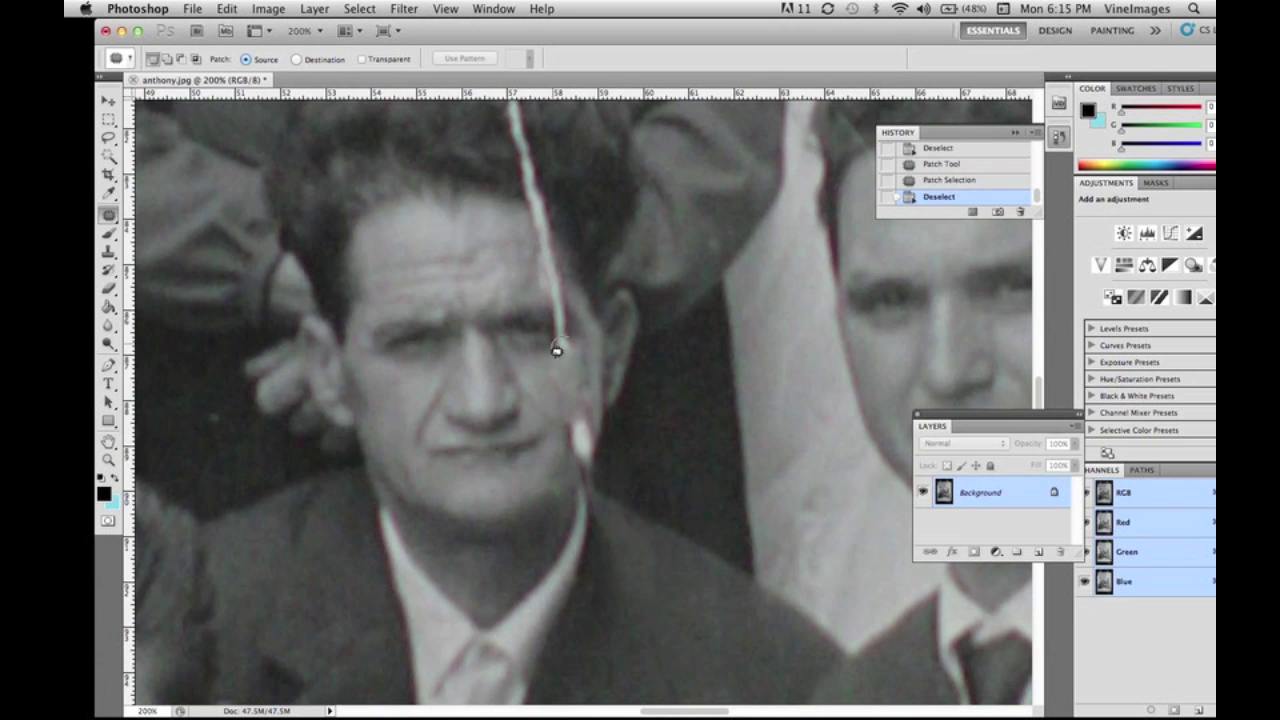
# Patch the crack across the seated man's forehead and hairline.
pyautogui.moveTo(538, 285); pyautogui.dragTo(548, 226)
pyautogui.moveTo(547, 248)
pyautogui.mouseDown()
pyautogui.moveTo(510, 222)
pyautogui.moveTo(560, 211)
pyautogui.moveTo(546, 232)
pyautogui.mouseUp()
pyautogui.press('super+d')
pyautogui.moveTo(537, 208); pyautogui.dragTo(488, 177)
pyautogui.press('super+d')
# Patch the crack through the seated man's hair using nearby hair texture.
pyautogui.moveTo(546, 115); pyautogui.dragTo(572, 240)
pyautogui.moveTo(537, 252)
pyautogui.mouseDown()
pyautogui.moveTo(560, 256)
pyautogui.moveTo(583, 231)
pyautogui.mouseUp()
pyautogui.press('super+d')
pyautogui.moveTo(553, 180)
pyautogui.mouseDown()
pyautogui.moveTo(551, 223)
pyautogui.moveTo(562, 190)
pyautogui.mouseUp()
pyautogui.moveTo(552, 206)
pyautogui.mouseDown()
pyautogui.moveTo(640, 163)
pyautogui.moveTo(580, 305)
pyautogui.moveTo(568, 222)
pyautogui.mouseUp()
pyautogui.press('super+d')
pyautogui.moveTo(563, 256)
pyautogui.mouseDown()
pyautogui.moveTo(606, 260)
pyautogui.moveTo(605, 246)
pyautogui.mouseUp()
pyautogui.press('super+d')
# Copy a lassoed strip of the standing woman's dress, paste it as Layer 1, and move it over the crack's lower section.
pyautogui.moveTo(343, 208); pyautogui.dragTo(364, 350)
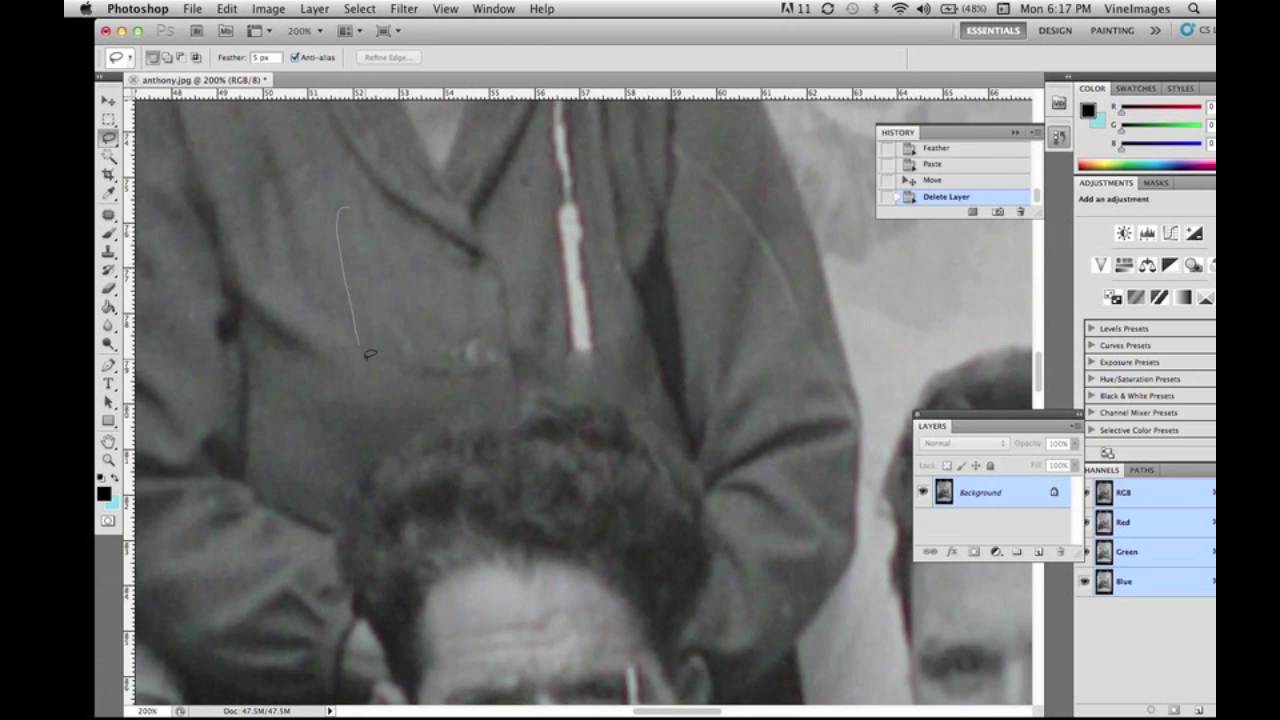
pyautogui.moveTo(377, 214); pyautogui.dragTo(350, 208)
pyautogui.click(227, 9)
pyautogui.click(246, 131)
pyautogui.press('super+v')
pyautogui.press('v')
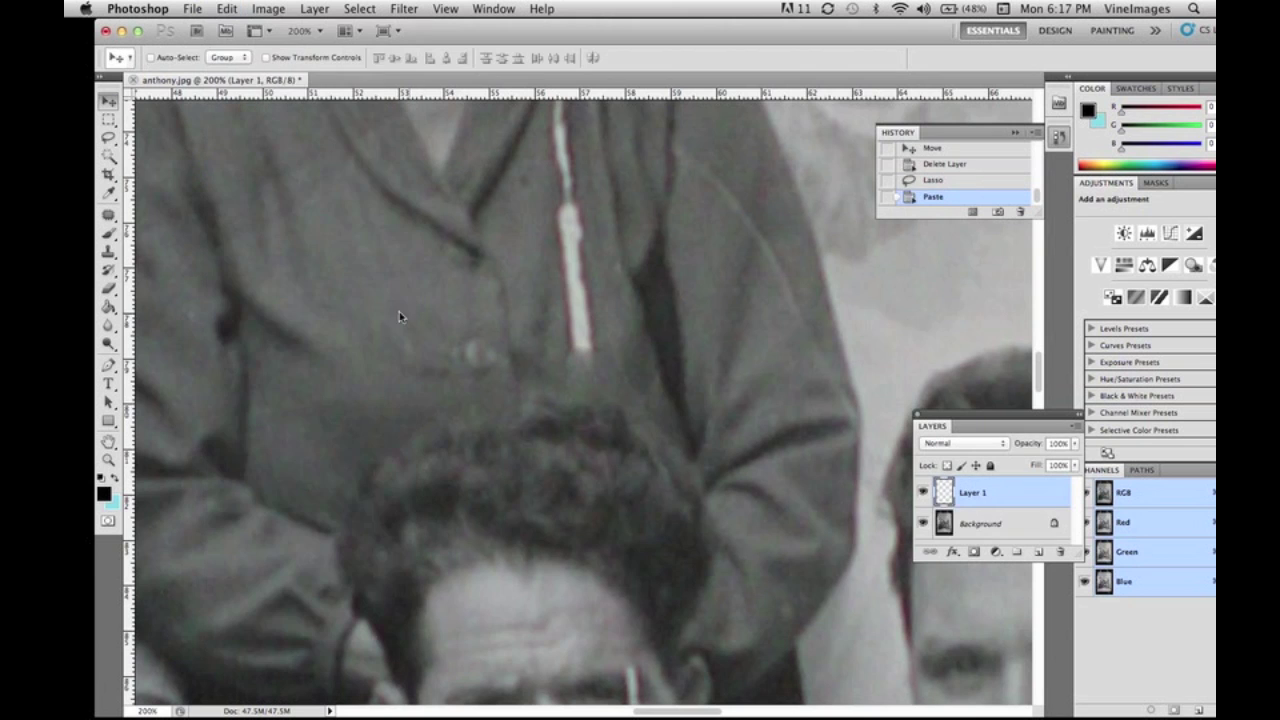
pyautogui.moveTo(399, 311)
pyautogui.mouseDown()
pyautogui.moveTo(586, 308)
pyautogui.moveTo(578, 340)
pyautogui.moveTo(560, 302)
pyautogui.mouseUp()
# Duplicate the dress strip as Layer 1 copy and move it over the next section of the crack above.
pyautogui.click(1077, 428)
pyautogui.click(950, 262)
pyautogui.click(754, 239)
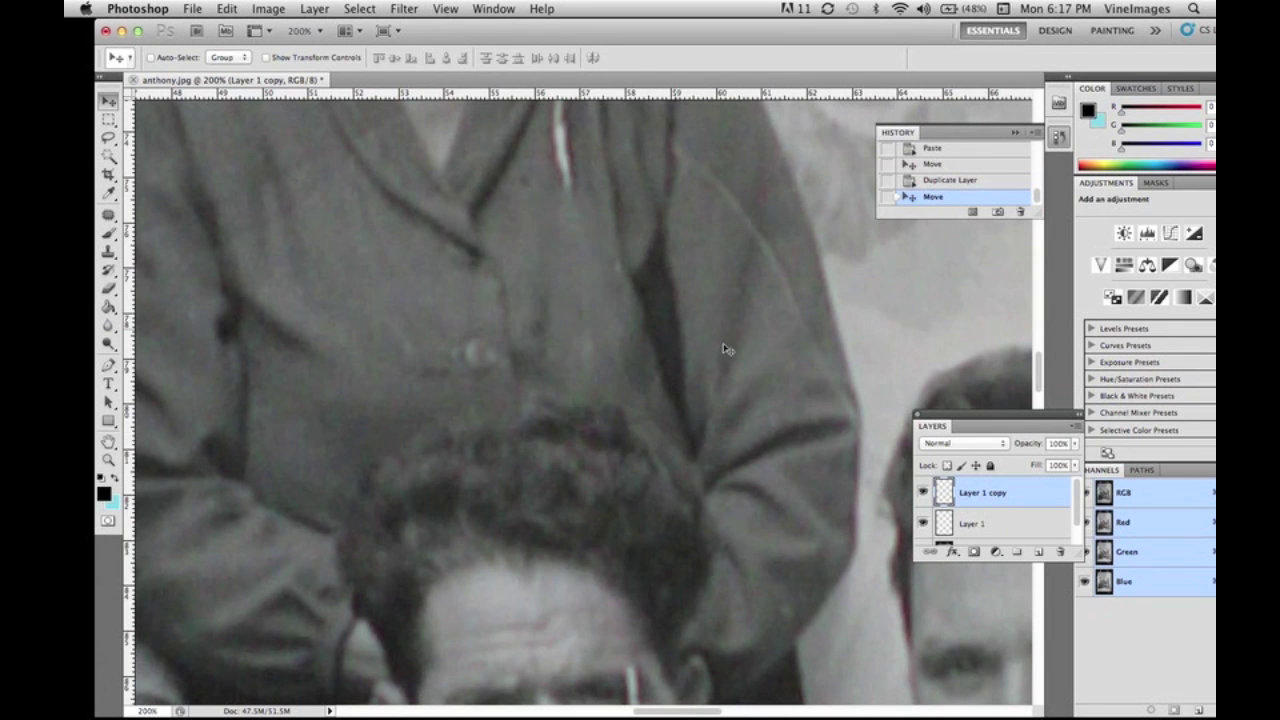
# Duplicate the dress strip as Layer 1 copy 2 and move it over the crack section below the hand on the shoulder.
pyautogui.click(1079, 430)
pyautogui.click(940, 262)
pyautogui.press('Return')
pyautogui.scroll(5, 694, 206)
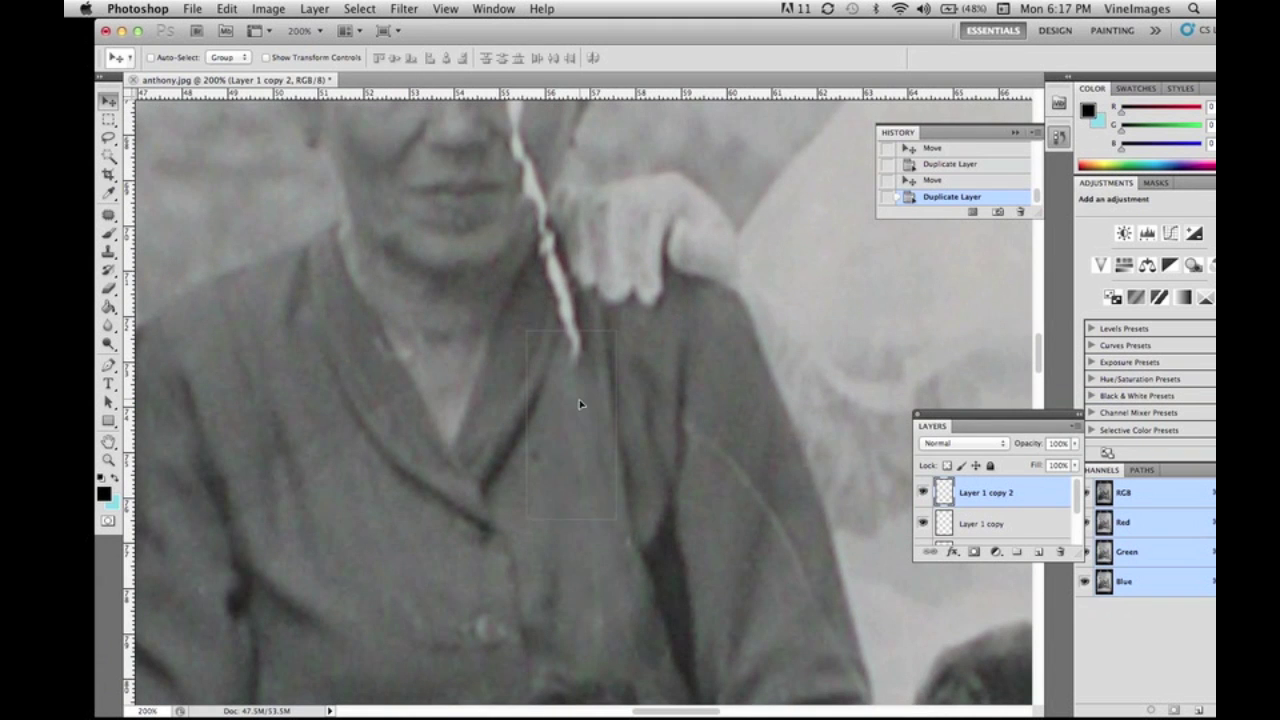
pyautogui.press('Up')
# Flatten all the dress strip layers into the background image.
pyautogui.click(1078, 427)
pyautogui.click(1005, 607)
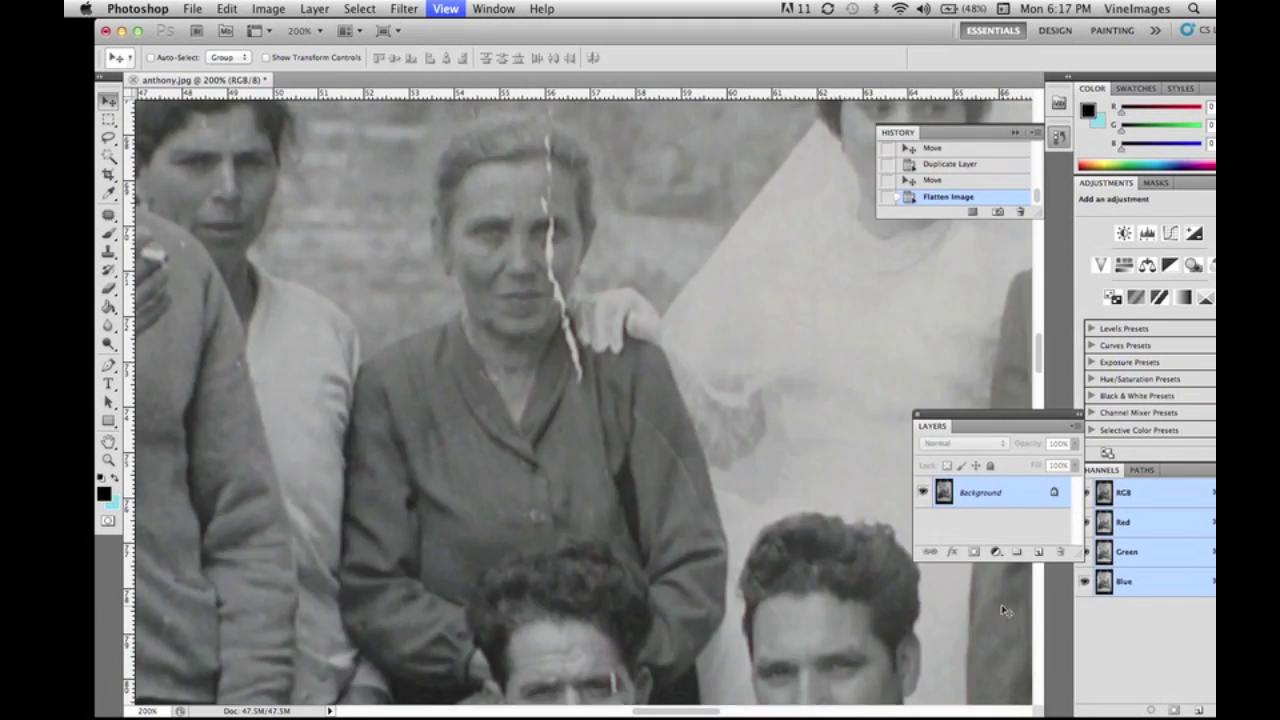
pyautogui.press('super+0')
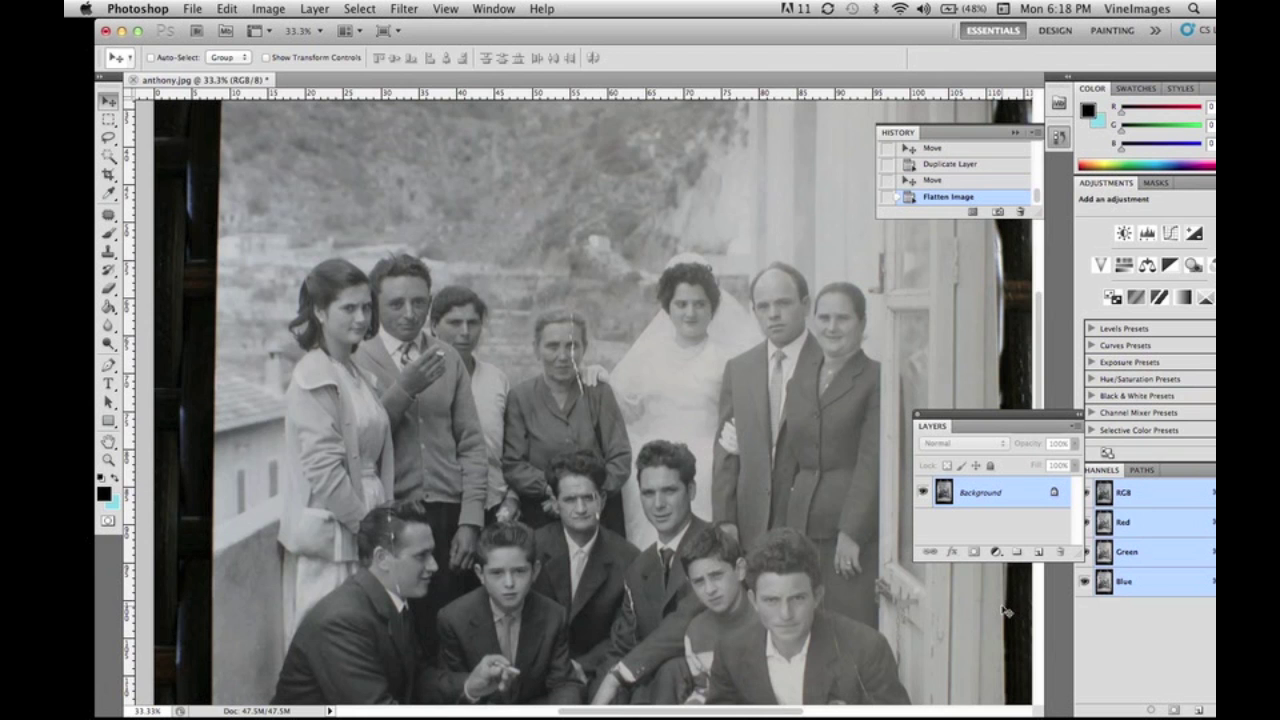
pyautogui.press('super+1')
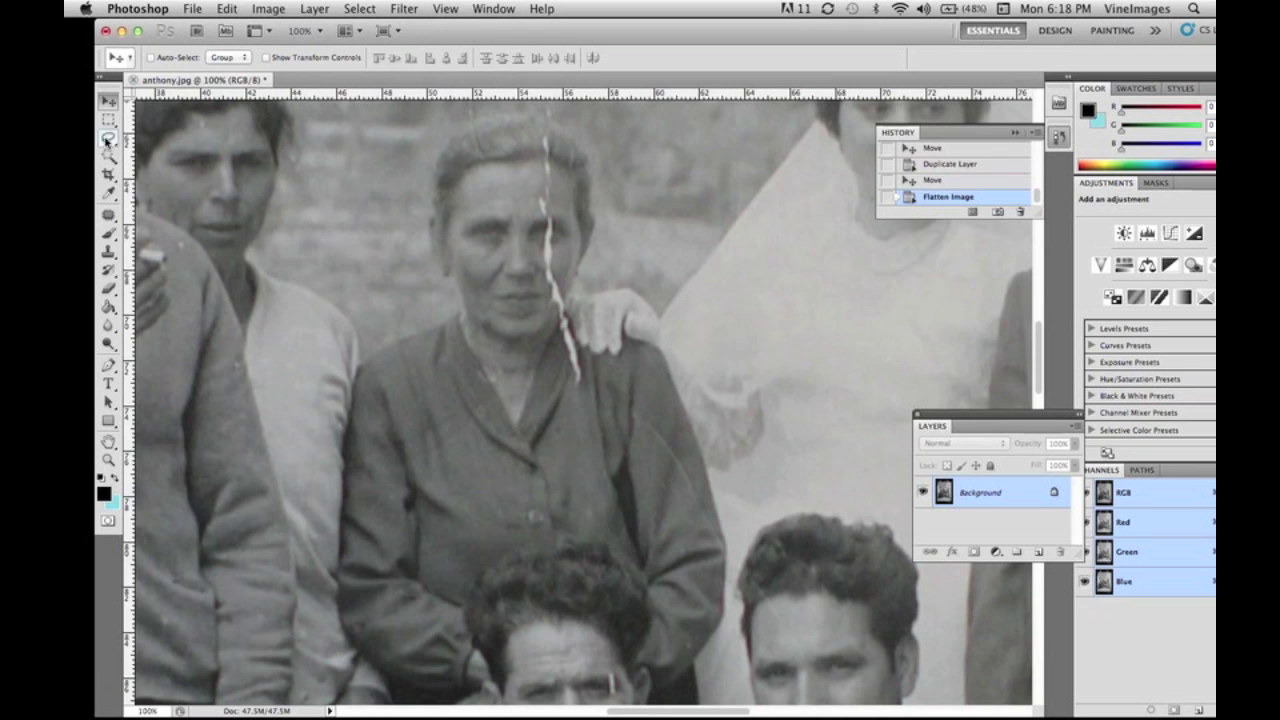
# Lasso the undamaged half of the standing woman's face, copy it and paste it as Layer 1.
pyautogui.click(107, 140)
pyautogui.moveTo(515, 235); pyautogui.dragTo(518, 168)
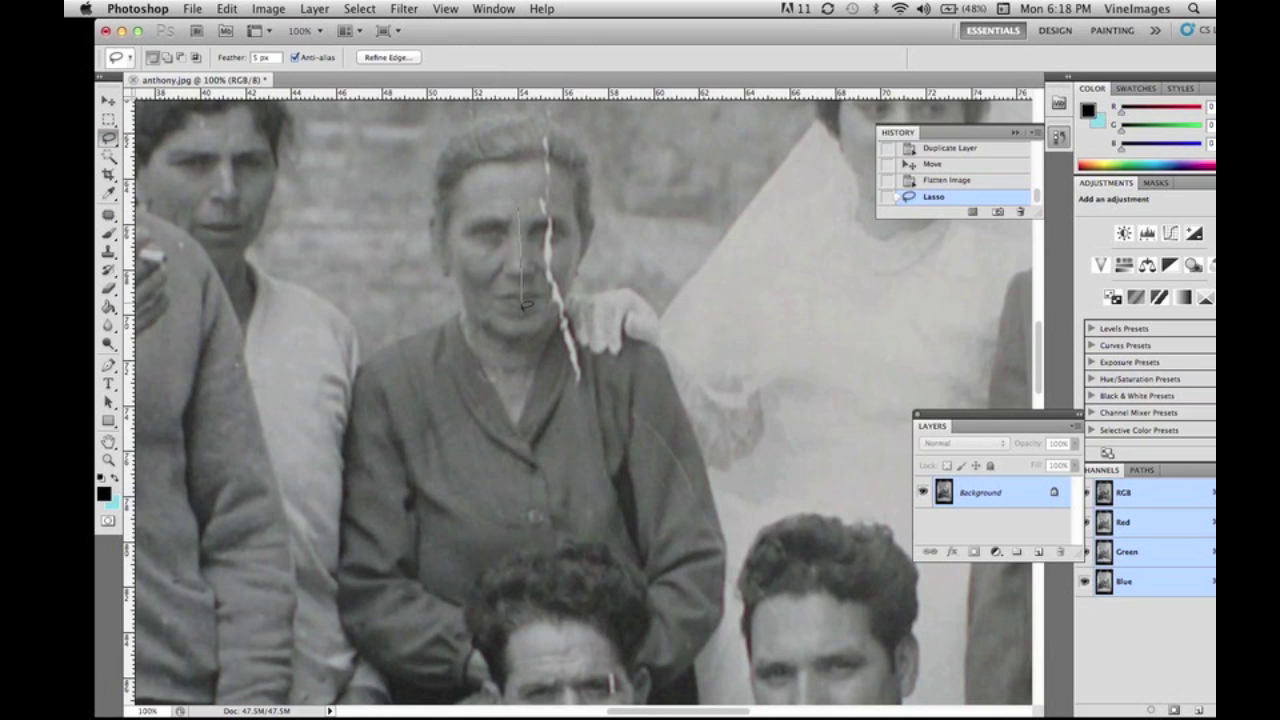
pyautogui.click(226, 10)
pyautogui.moveTo(523, 214)
pyautogui.mouseDown()
pyautogui.moveTo(530, 250)
pyautogui.moveTo(560, 265)
pyautogui.mouseUp()
pyautogui.click(241, 134)
pyautogui.click(221, 11)
pyautogui.click(240, 165)
# Flip the pasted half face horizontally and move it over the cracked side of the woman's face.
pyautogui.press('v')
pyautogui.click(227, 8)
pyautogui.moveTo(266, 363)
pyautogui.click(470, 561)
# Rotate the half face about -2.7° and scale it to about 94.7% width and 99.5% height, then apply the transformation.
pyautogui.click(227, 8)
pyautogui.click(232, 353)
pyautogui.moveTo(718, 451); pyautogui.dragTo(717, 433)
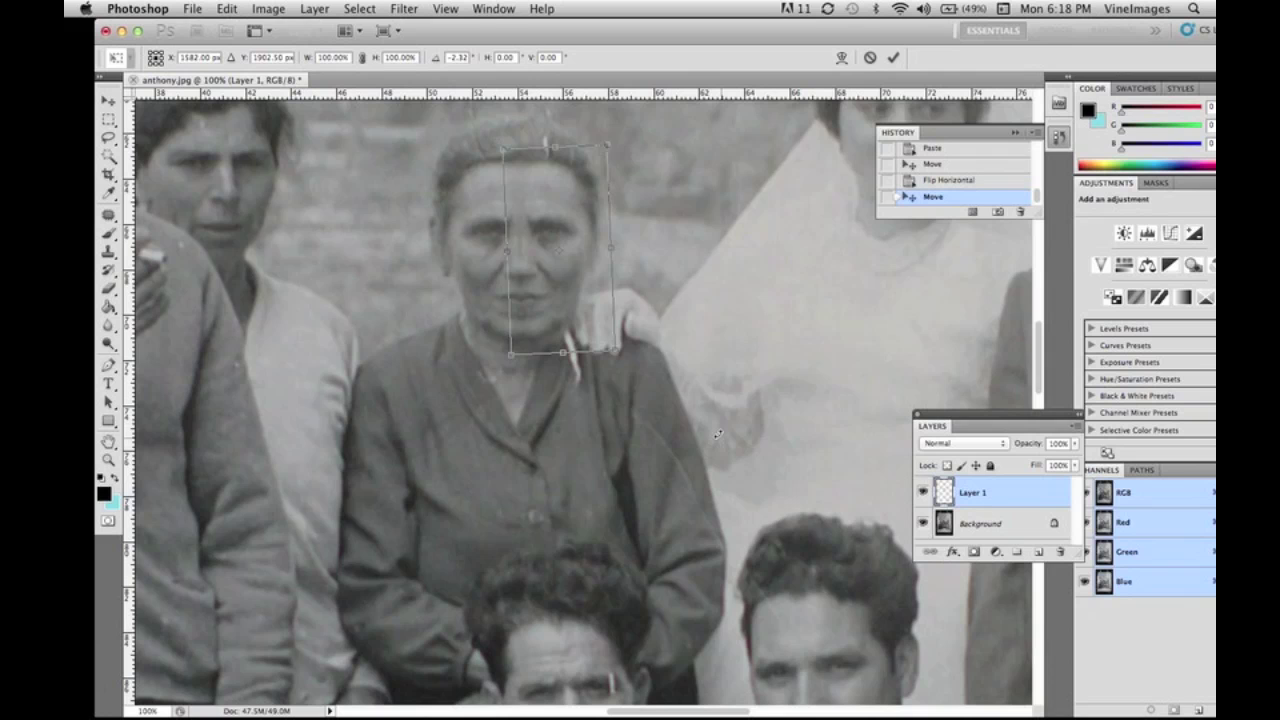
pyautogui.moveTo(615, 350); pyautogui.dragTo(603, 350)
pyautogui.click(108, 101)
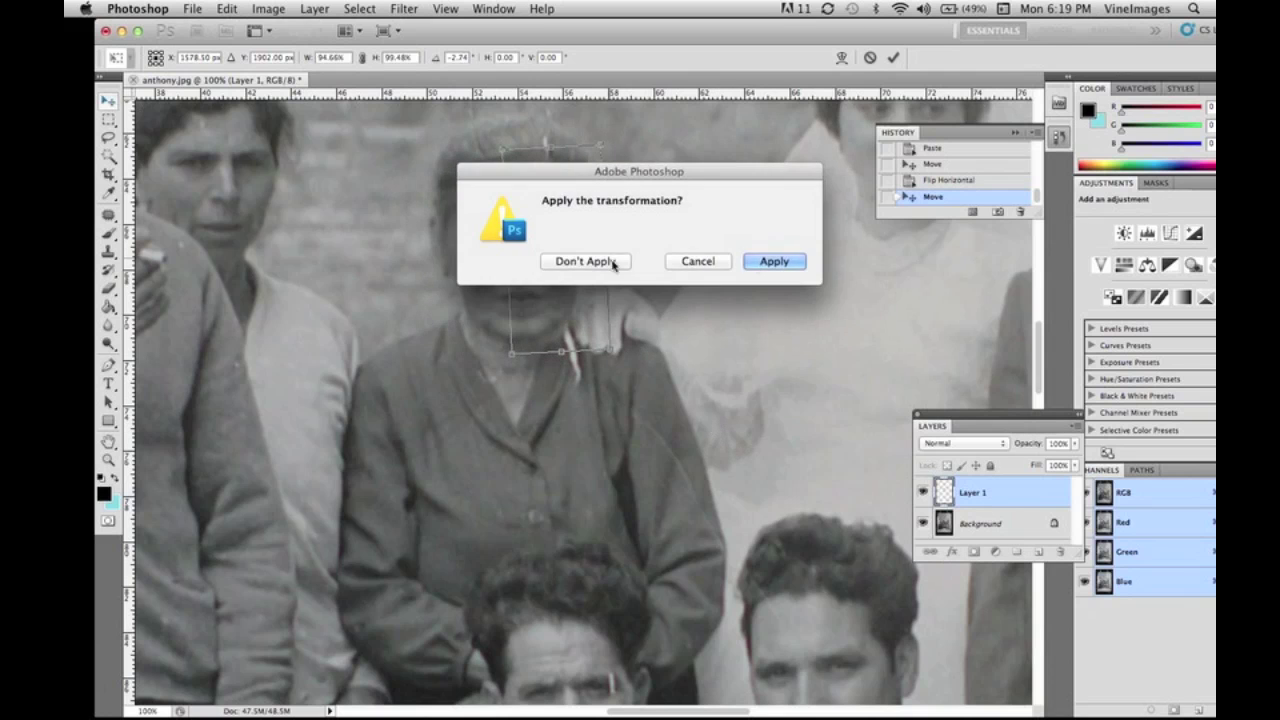
pyautogui.click(774, 261)
# Erase the pasted half face's inner edge along the nose, chin and forehead with a 35 px eraser to blend it.
pyautogui.press('e')
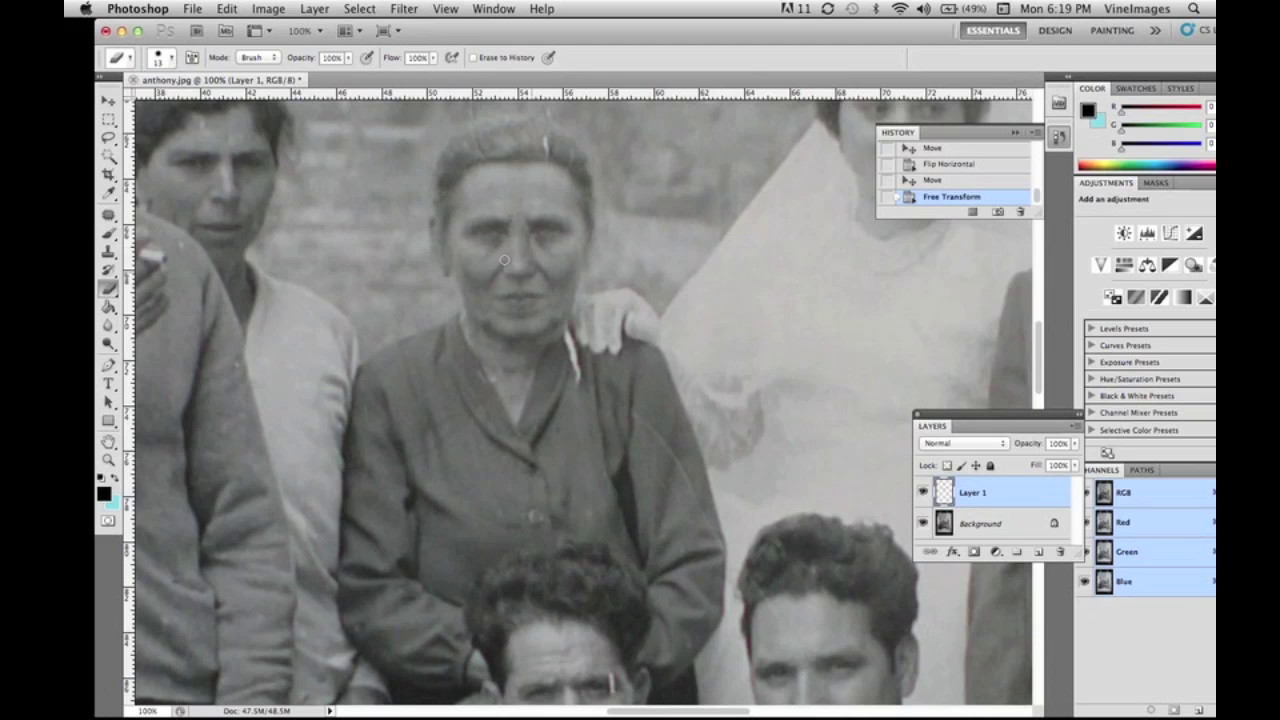
pyautogui.click(504, 260)
pyautogui.click(170, 57)
pyautogui.moveTo(125, 101); pyautogui.dragTo(133, 101)
pyautogui.click(532, 270)
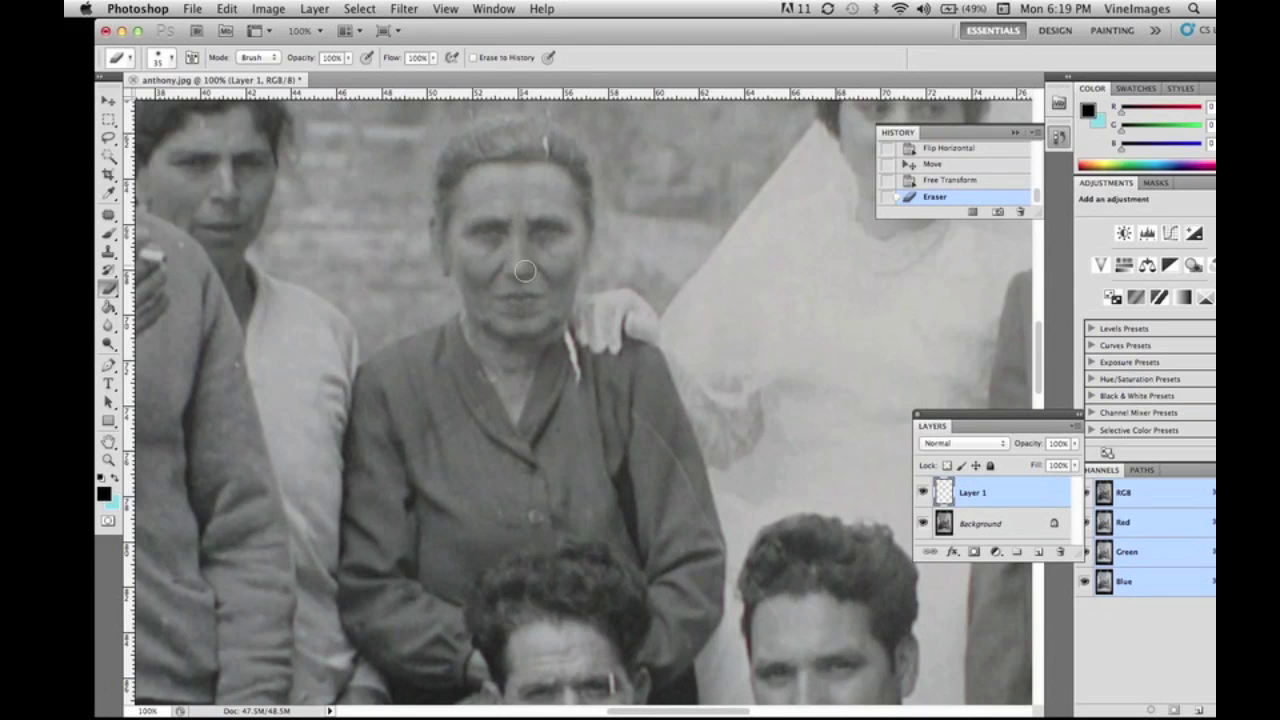
pyautogui.click(501, 350)
pyautogui.click(512, 204)
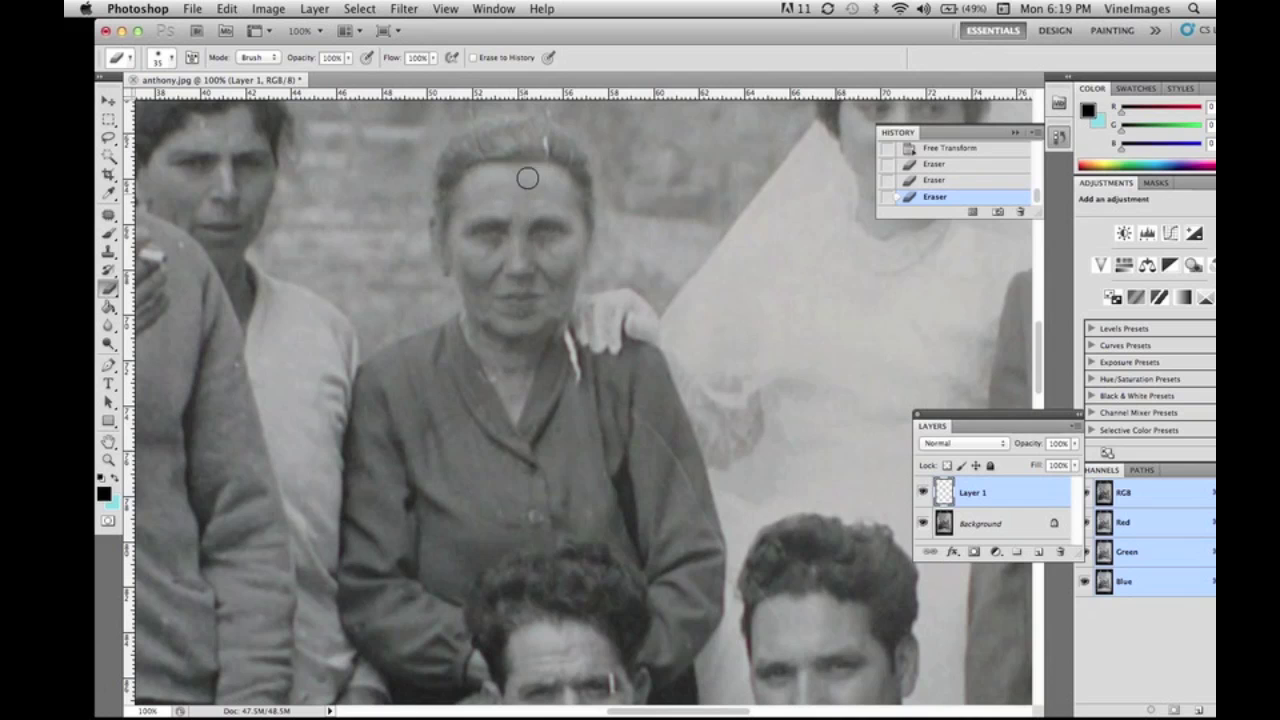
# Toggle Layer 1's visibility to compare the mirrored half face with the cracked original.
pyautogui.click(922, 492)
pyautogui.click(922, 492)
pyautogui.click(922, 492)
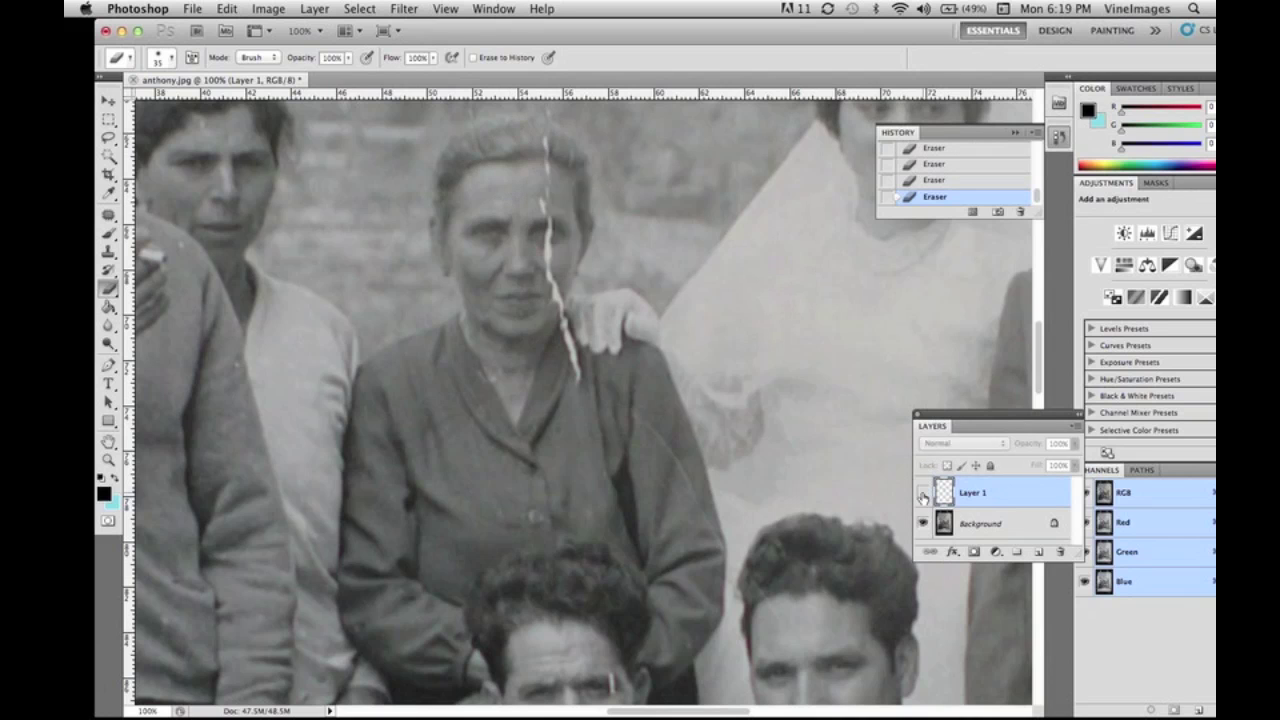
pyautogui.click(922, 492)
pyautogui.click(922, 492)
pyautogui.click(922, 492)
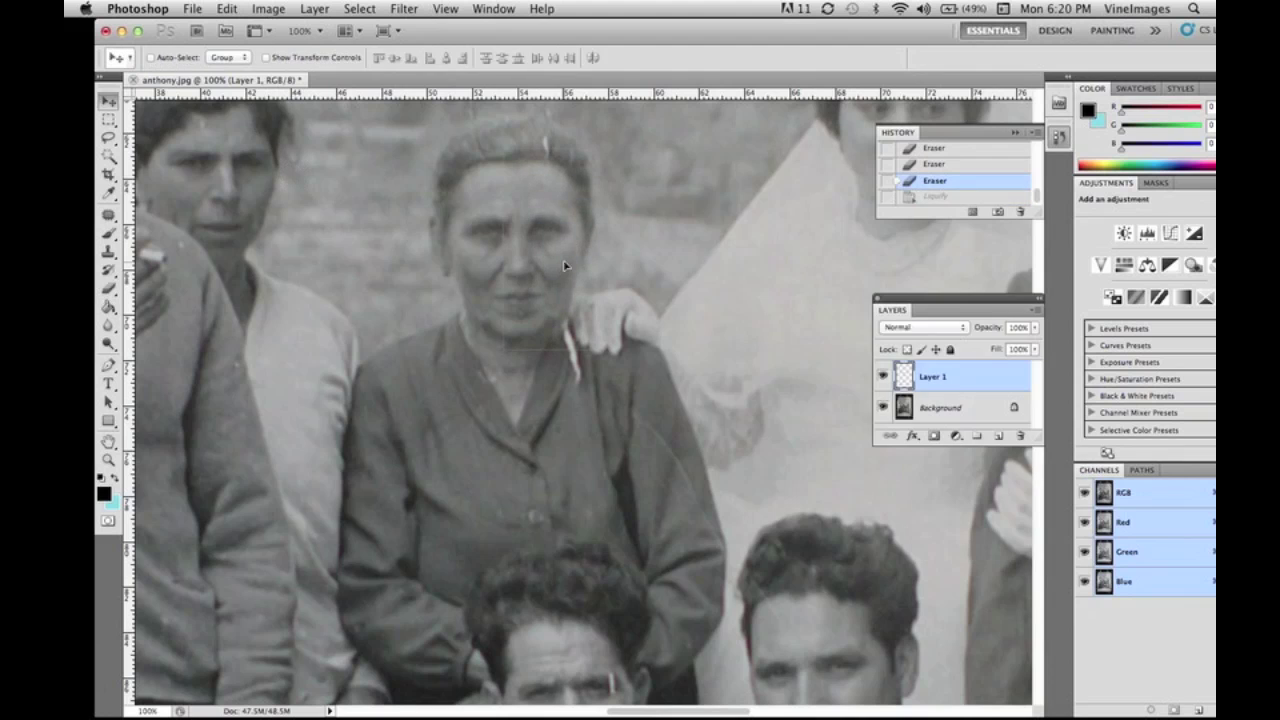
# Undo the Liquify change and erase the half-face layer's outer edge beside the cheek and the hand.
pyautogui.press('super+z')
pyautogui.click(108, 288)
pyautogui.click(580, 310)
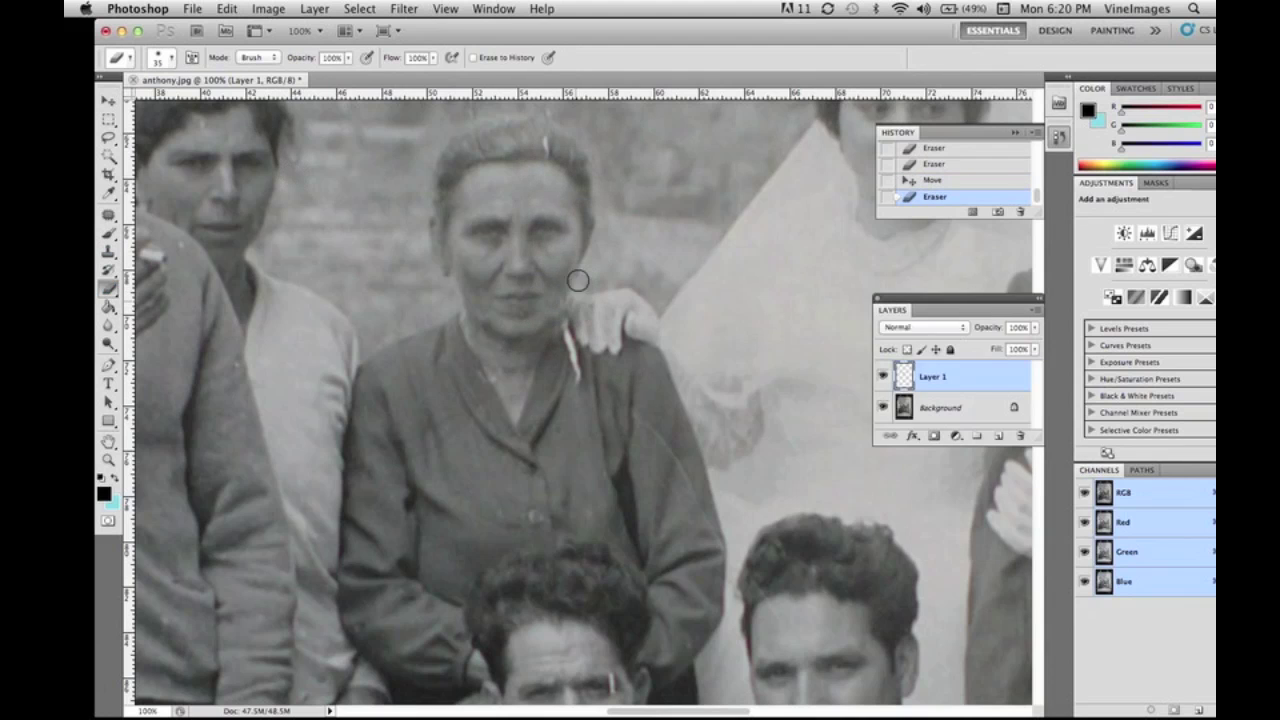
pyautogui.click(581, 283)
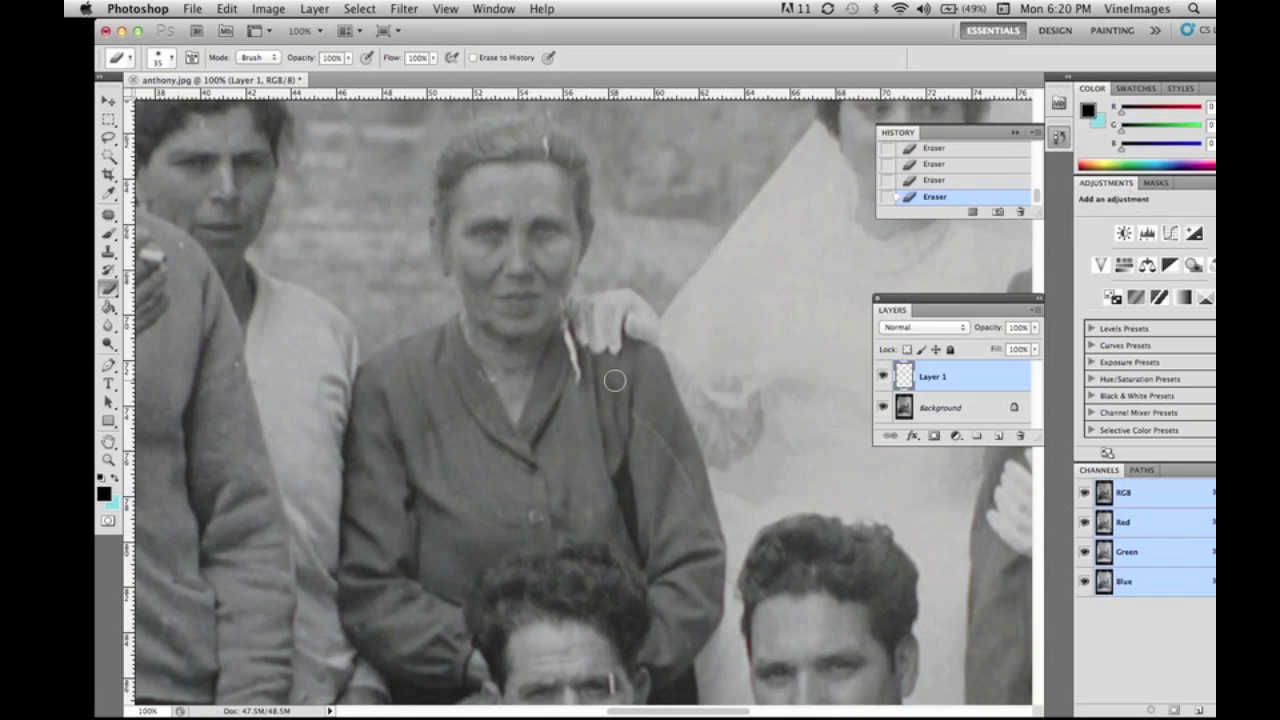
# Hide and show Layer 1 repeatedly to check the blended face edges against the original photo.
pyautogui.click(883, 376)
pyautogui.click(883, 376)
pyautogui.click(883, 376)
pyautogui.click(883, 376)
pyautogui.click(883, 376)
pyautogui.click(883, 376)
pyautogui.click(883, 376)
pyautogui.click(883, 376)
pyautogui.click(883, 376)
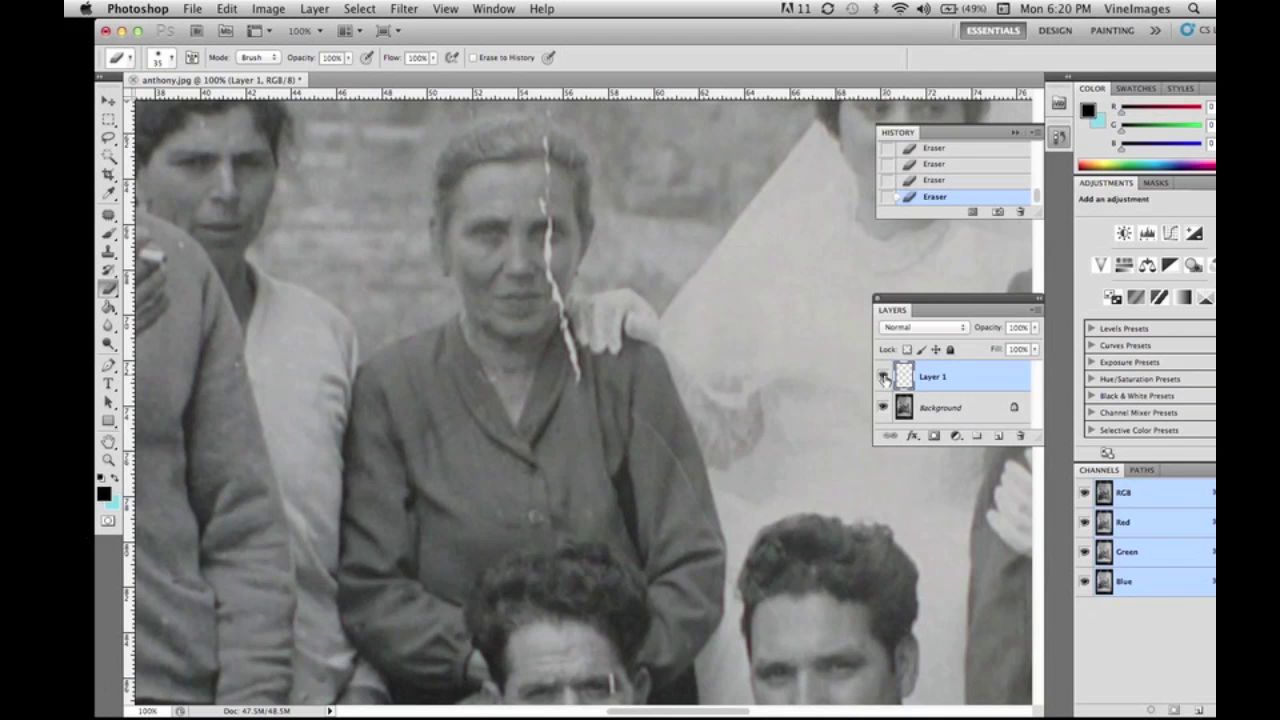
pyautogui.click(883, 376)
# Flatten the image and use Liquify with a 106 brush size to push the woman's repaired eye area slightly outward.
pyautogui.click(1037, 310)
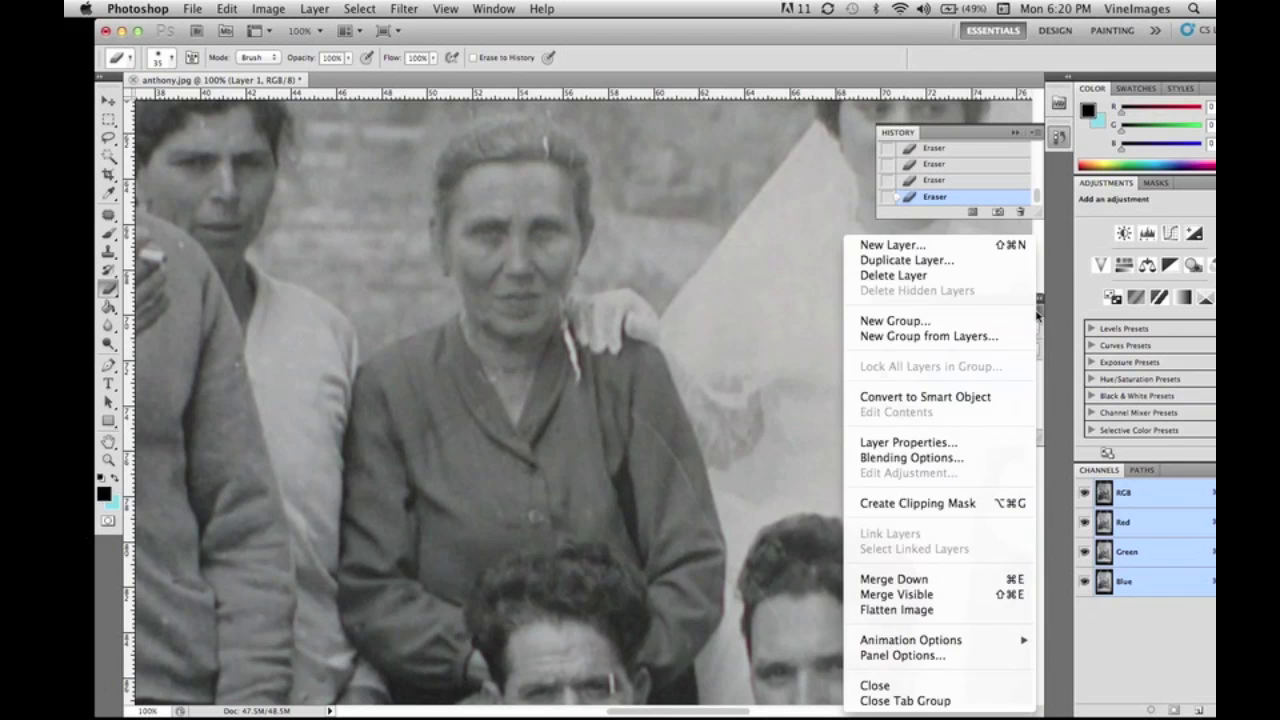
pyautogui.click(920, 609)
pyautogui.click(404, 8)
pyautogui.click(420, 119)
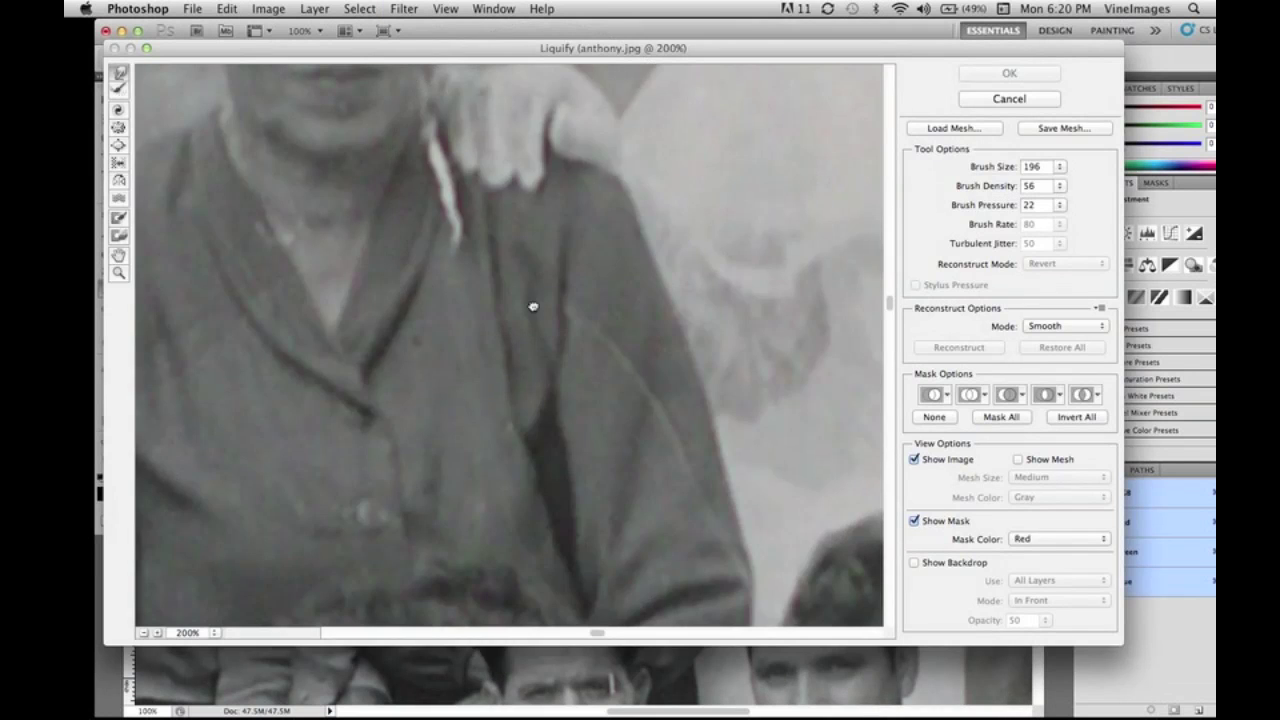
pyautogui.moveTo(1060, 170); pyautogui.dragTo(986, 188)
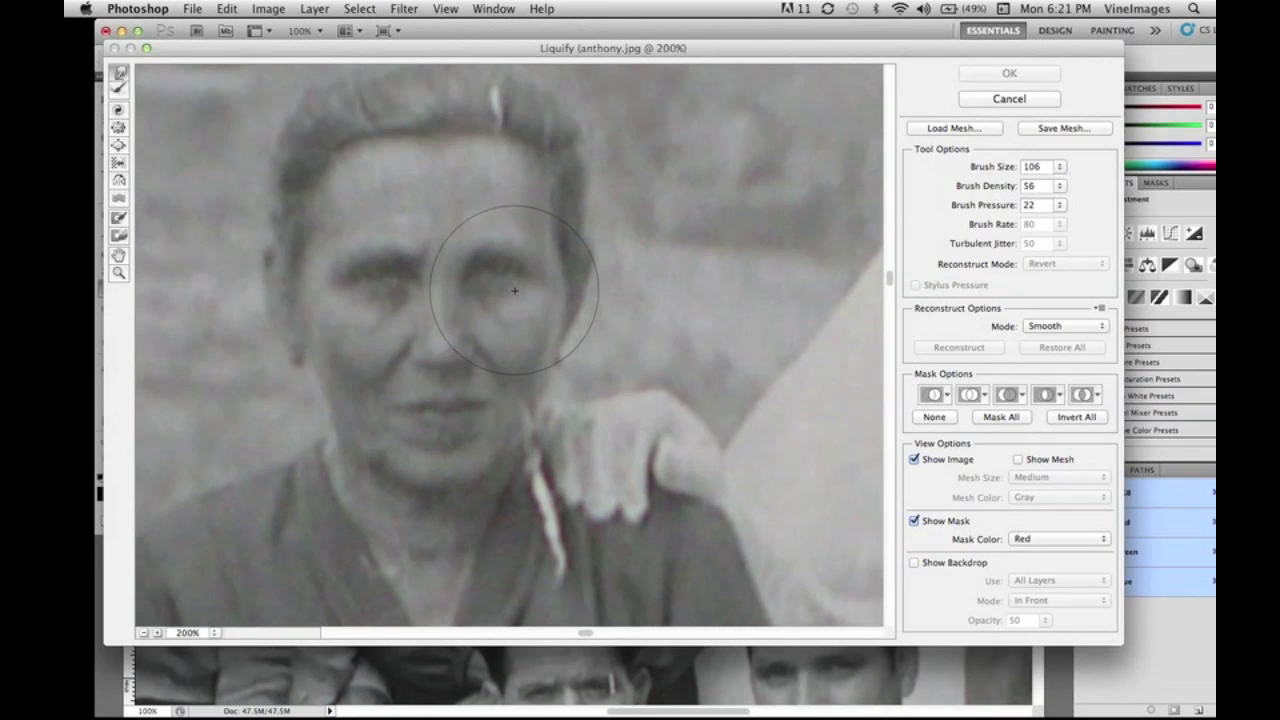
pyautogui.moveTo(516, 288); pyautogui.dragTo(530, 283)
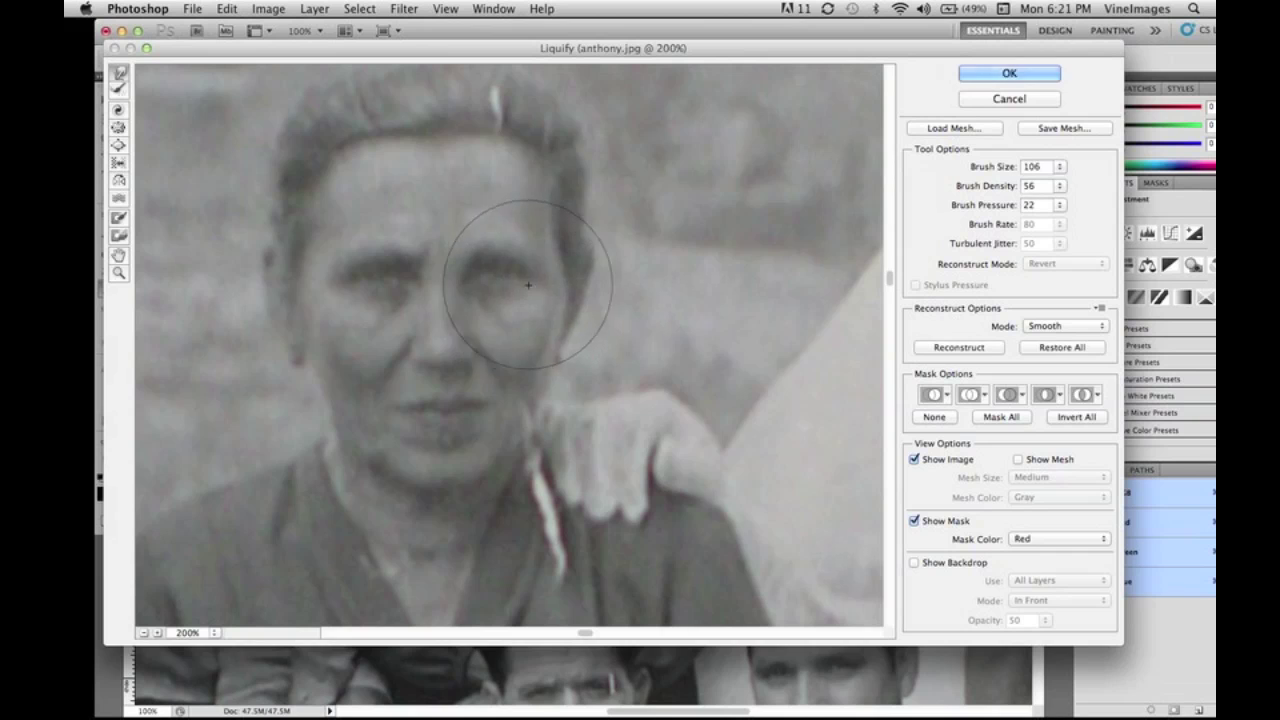
pyautogui.click(1030, 72)
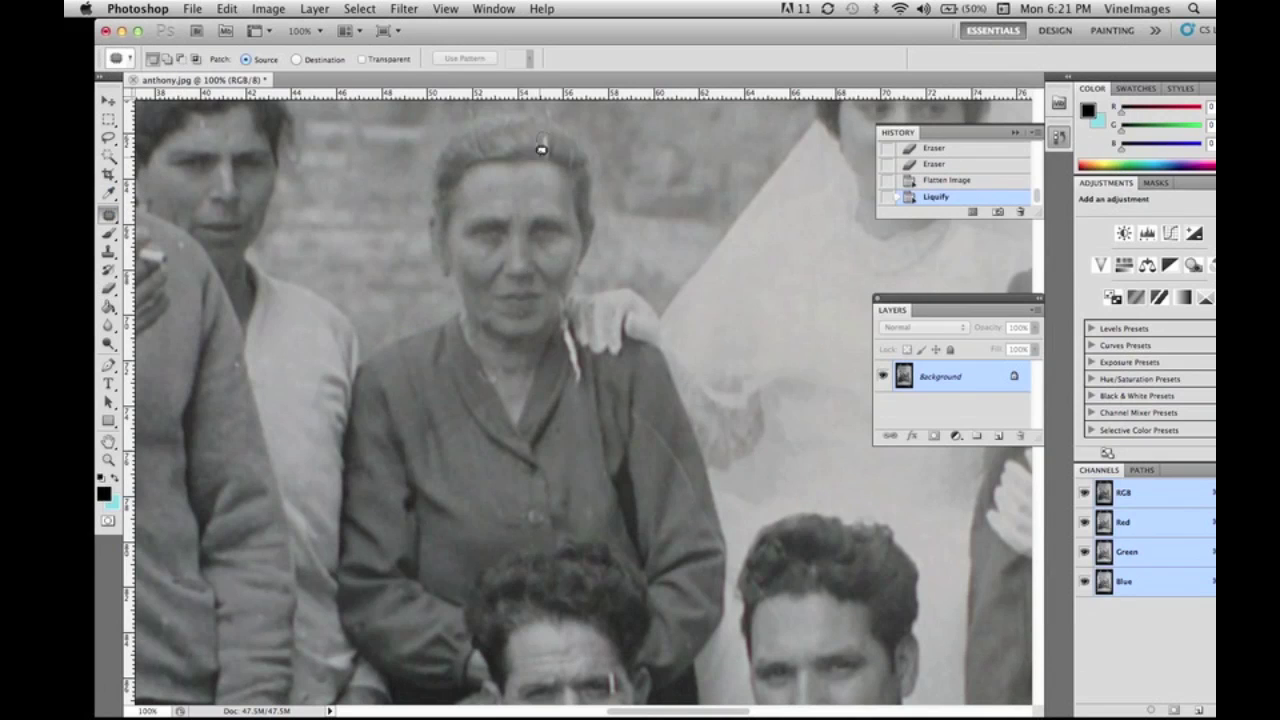
# Patch the white streak in the standing woman's hair and the marks around the top of her head.
pyautogui.moveTo(541, 148); pyautogui.dragTo(546, 132)
pyautogui.moveTo(546, 145)
pyautogui.mouseDown()
pyautogui.moveTo(538, 157)
pyautogui.moveTo(577, 148)
pyautogui.mouseUp()
pyautogui.moveTo(573, 156); pyautogui.dragTo(560, 152)
pyautogui.moveTo(556, 132)
pyautogui.mouseDown()
pyautogui.moveTo(562, 106)
pyautogui.moveTo(563, 134)
pyautogui.mouseUp()
pyautogui.moveTo(562, 121); pyautogui.dragTo(686, 154)
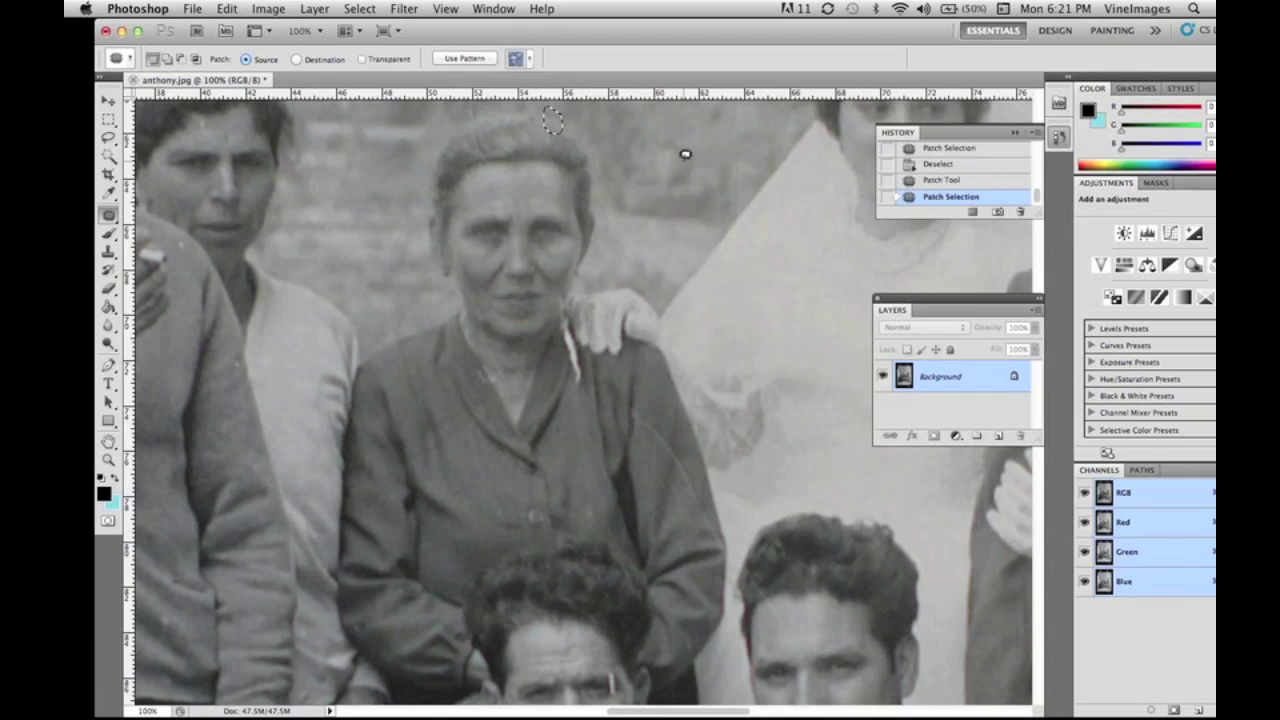
pyautogui.press('super+d')
pyautogui.press('super+d')
pyautogui.moveTo(483, 146); pyautogui.dragTo(472, 112)
pyautogui.moveTo(474, 119); pyautogui.dragTo(609, 137)
pyautogui.press('super+d')
# Patch the long curved scratch on the standing woman's upper sleeve.
pyautogui.moveTo(683, 494); pyautogui.dragTo(653, 361)
pyautogui.moveTo(624, 298)
pyautogui.mouseDown()
pyautogui.moveTo(640, 338)
pyautogui.moveTo(657, 337)
pyautogui.mouseUp()
pyautogui.hotkey('ctrl', 'd')
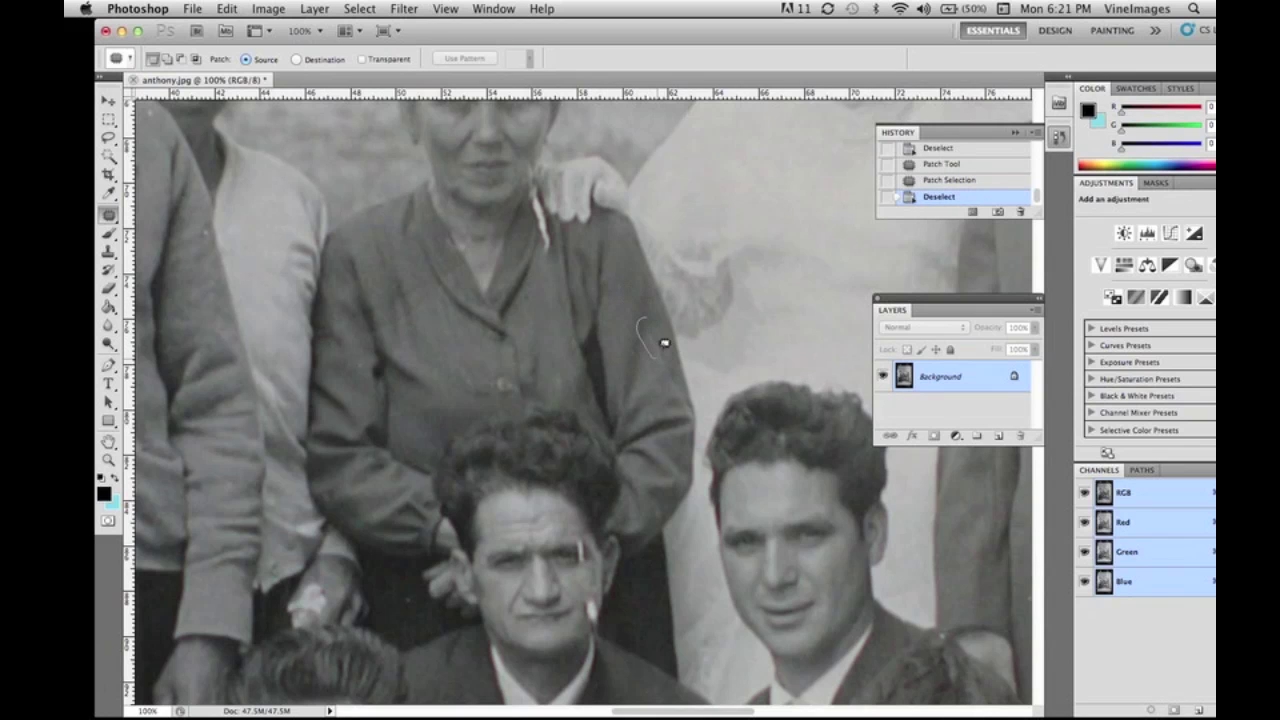
pyautogui.hotkey('ctrl', 'z')
pyautogui.hotkey('ctrl', 'd')
# Patch the small blemish on the front of the woman's dress beside the dark sleeve fold.
pyautogui.moveTo(578, 334); pyautogui.dragTo(572, 346)
pyautogui.moveTo(574, 341)
pyautogui.mouseDown()
pyautogui.moveTo(540, 293)
pyautogui.moveTo(567, 329)
pyautogui.moveTo(569, 287)
pyautogui.moveTo(560, 334)
pyautogui.mouseUp()
pyautogui.press('super+d')
pyautogui.press('super+d')
pyautogui.press('super+d')
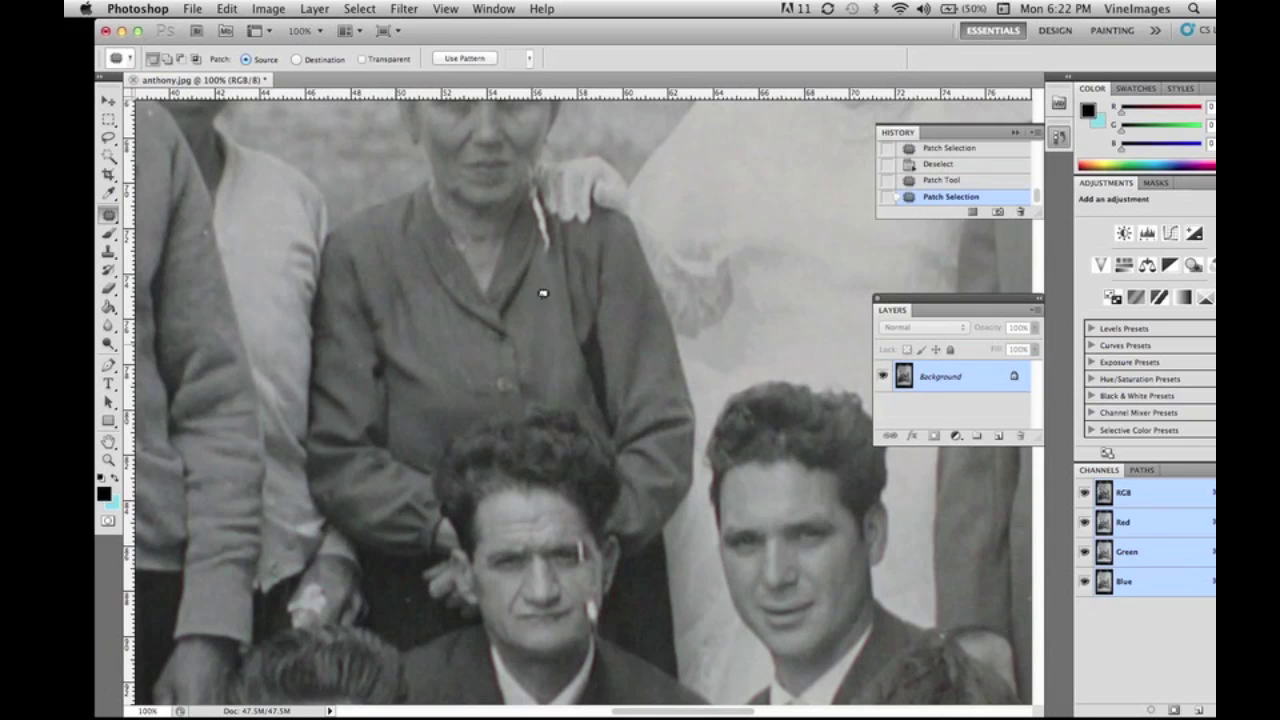
pyautogui.hotkey('ctrl', 'd')
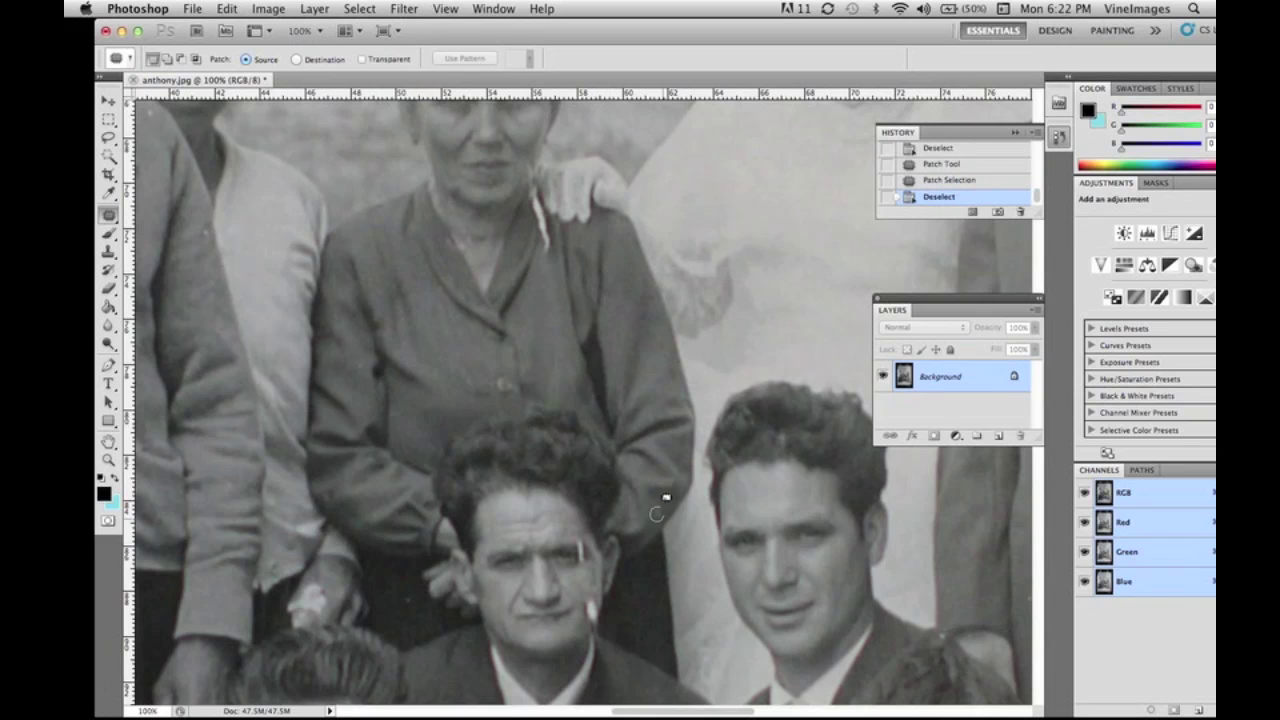
# Patch the blemish on the woman's lower sleeve and the mark by the younger seated man's hairline.
pyautogui.moveTo(663, 509); pyautogui.dragTo(652, 510)
pyautogui.moveTo(656, 514); pyautogui.dragTo(662, 478)
pyautogui.press('super+d')
pyautogui.moveTo(749, 489); pyautogui.dragTo(745, 476)
pyautogui.moveTo(747, 480)
pyautogui.mouseDown()
pyautogui.moveTo(748, 461)
pyautogui.moveTo(738, 465)
pyautogui.mouseUp()
pyautogui.moveTo(740, 475); pyautogui.dragTo(735, 466)
pyautogui.hotkey('ctrl', 'd')
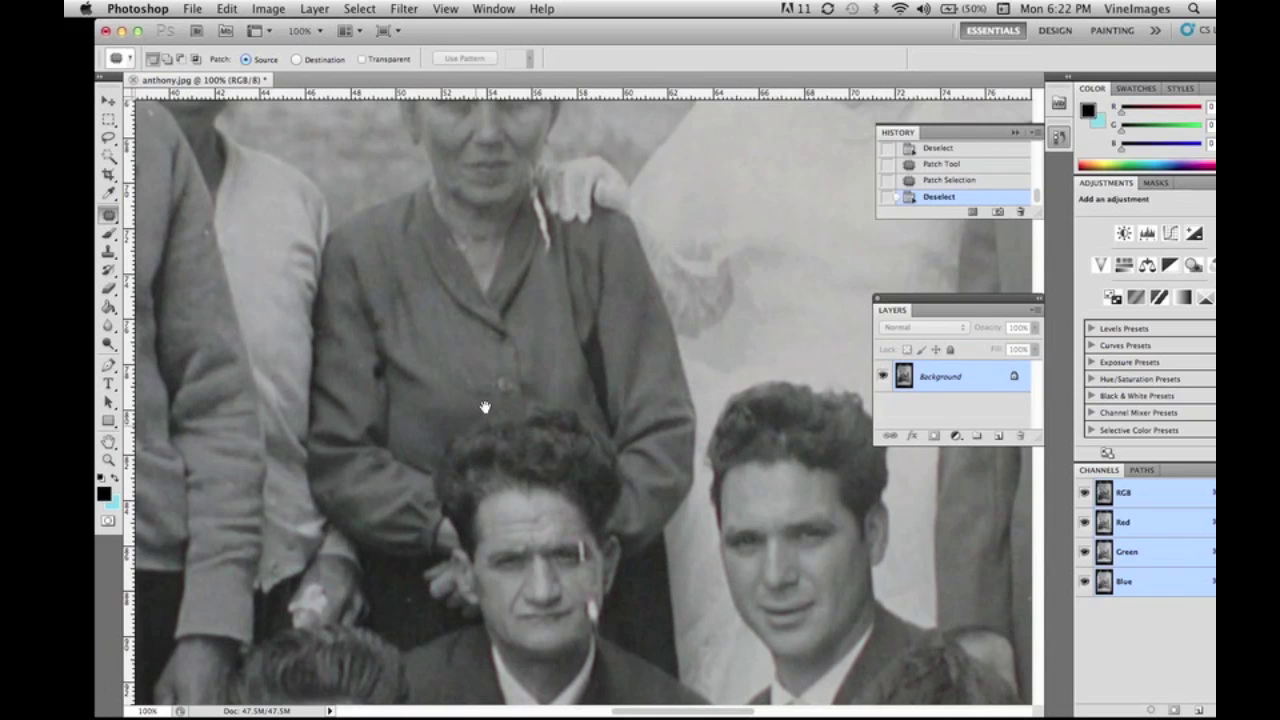
# Patch the small spots on the woman's other sleeve, near her wrist and beside the dress button.
pyautogui.scroll(-3, 486, 409)
pyautogui.hscroll(-3, 486, 409)
pyautogui.moveTo(406, 420); pyautogui.dragTo(418, 410)
pyautogui.press('super+d')
pyautogui.moveTo(491, 526); pyautogui.dragTo(500, 516)
pyautogui.moveTo(496, 521); pyautogui.dragTo(508, 526)
pyautogui.press('super+d')
pyautogui.scroll(4, 531, 517)
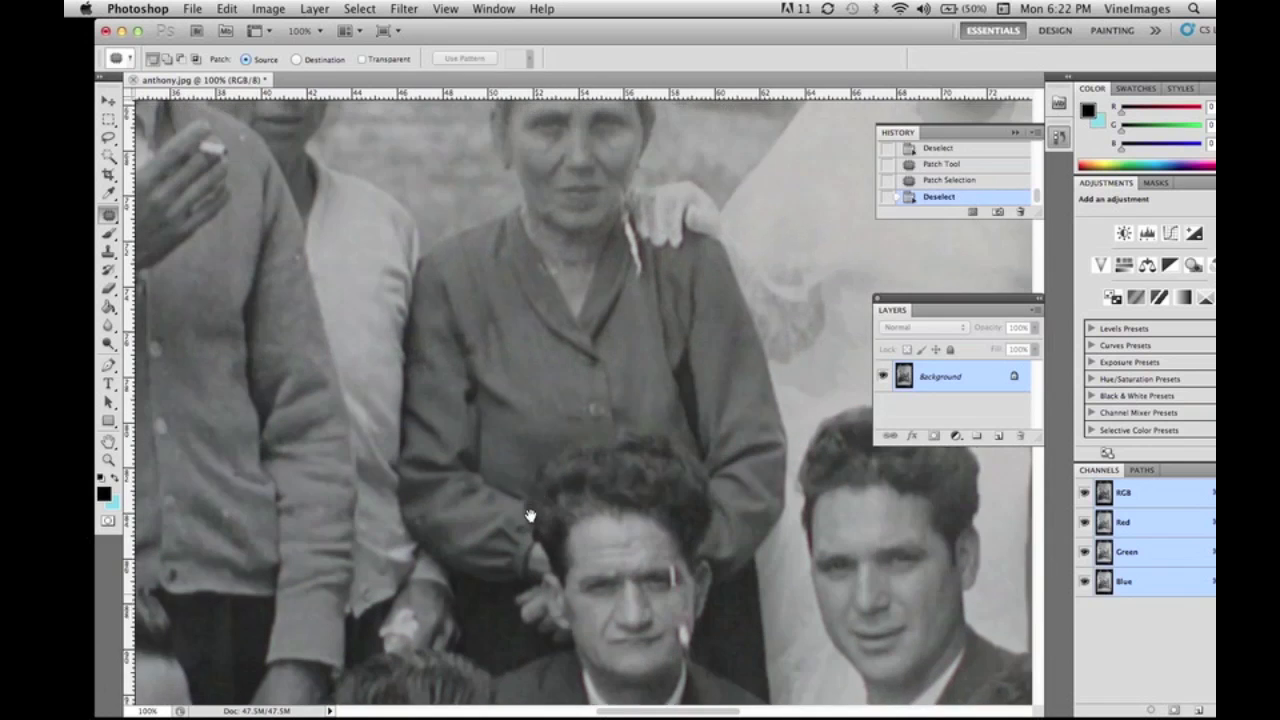
pyautogui.moveTo(566, 417); pyautogui.dragTo(560, 400)
pyautogui.moveTo(557, 414); pyautogui.dragTo(542, 412)
pyautogui.press('super+d')
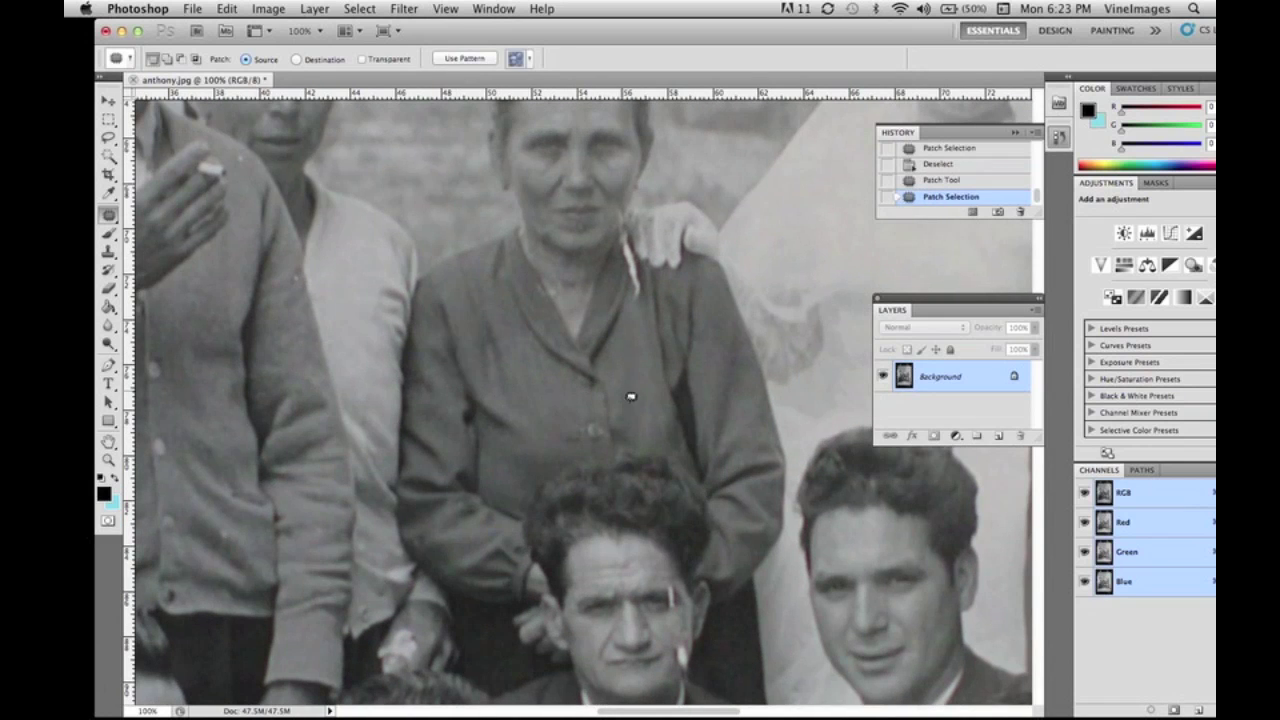
# Patch the remaining spots along the top of the woman's hair and in the background above her head.
pyautogui.hscroll(3, 455, 200)
pyautogui.scroll(6, 455, 200)
pyautogui.moveTo(455, 192); pyautogui.dragTo(453, 152)
pyautogui.moveTo(450, 174); pyautogui.dragTo(537, 182)
pyautogui.moveTo(532, 175); pyautogui.dragTo(588, 148)
pyautogui.moveTo(582, 138)
pyautogui.mouseDown()
pyautogui.moveTo(562, 124)
pyautogui.moveTo(600, 127)
pyautogui.mouseUp()
pyautogui.moveTo(570, 123); pyautogui.dragTo(591, 240)
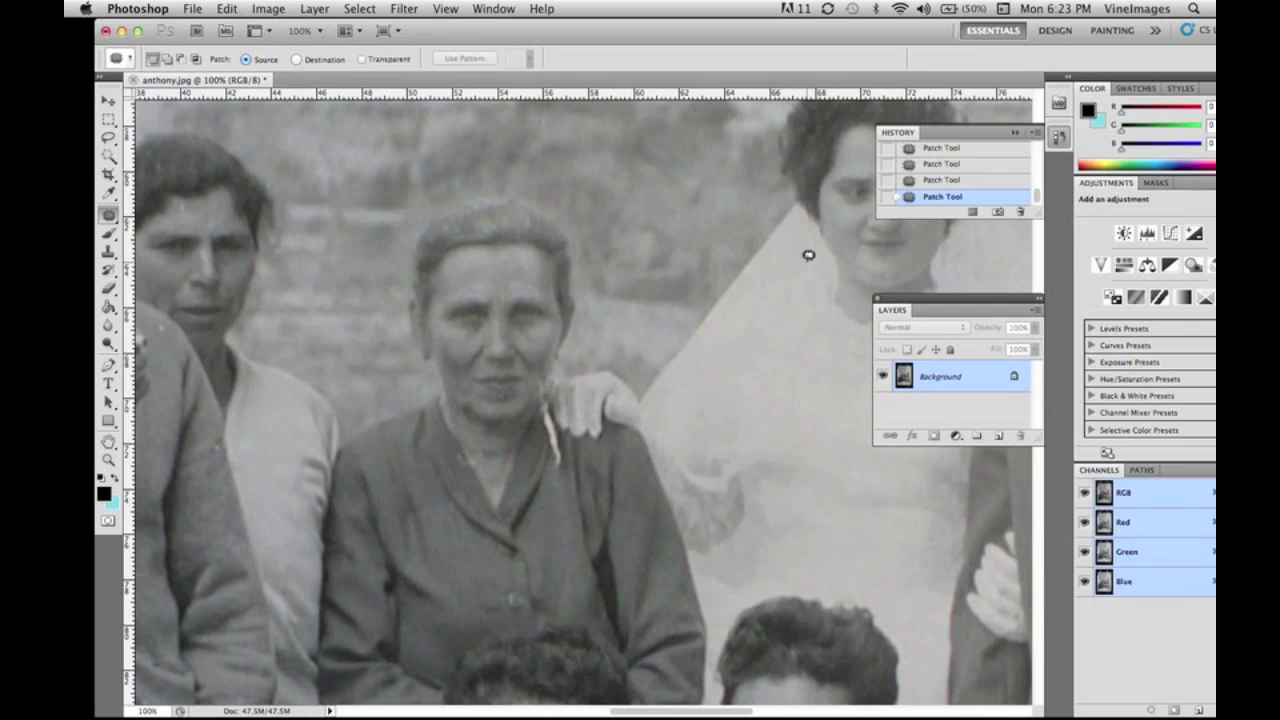
# Copy a lassoed piece of the woman's clothing, paste it as Layer 1 and move it over the crack beside her neck.
pyautogui.scroll(3, 808, 255)
pyautogui.scroll(-5, 366, 224)
pyautogui.hscroll(2, 366, 224)
pyautogui.click(109, 139)
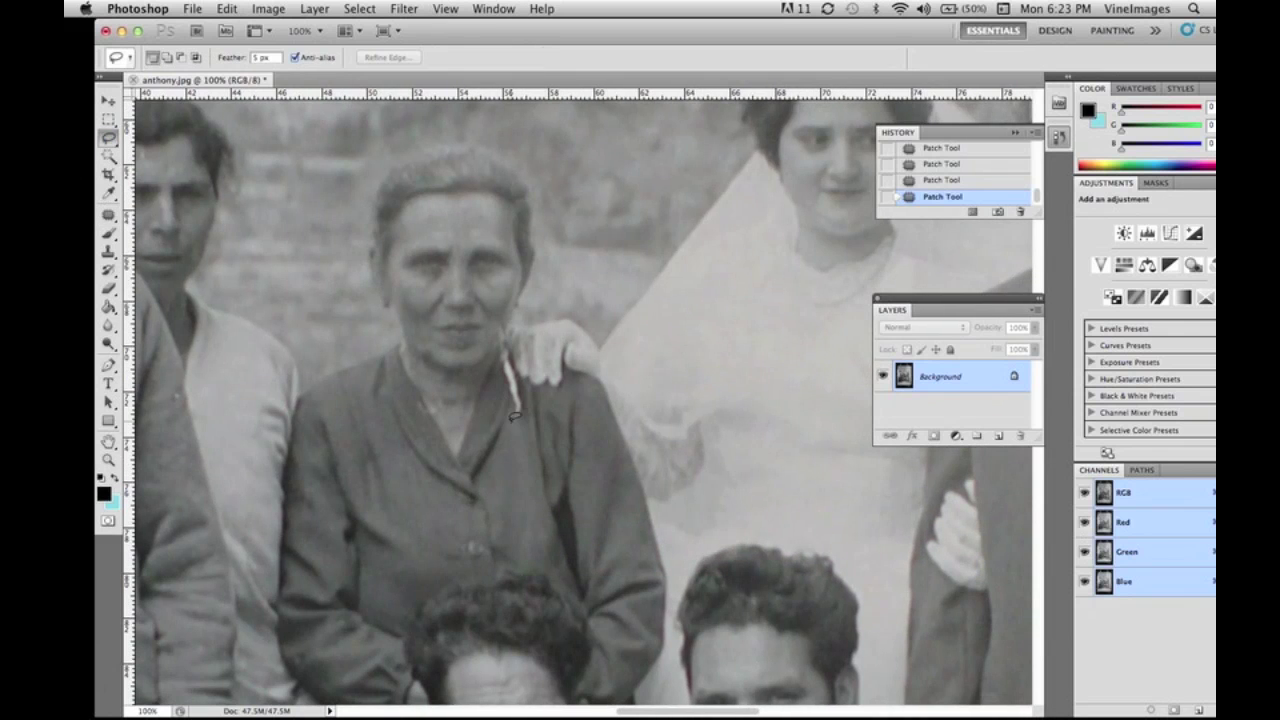
pyautogui.moveTo(503, 443); pyautogui.dragTo(535, 345)
pyautogui.click(227, 9)
pyautogui.click(246, 132)
pyautogui.click(228, 9)
pyautogui.click(242, 165)
pyautogui.press('v')
# Rotate the pasted piece about -18.4° and erase its excess edges around the jaw and the hand's fingers.
pyautogui.click(227, 9)
pyautogui.click(262, 347)
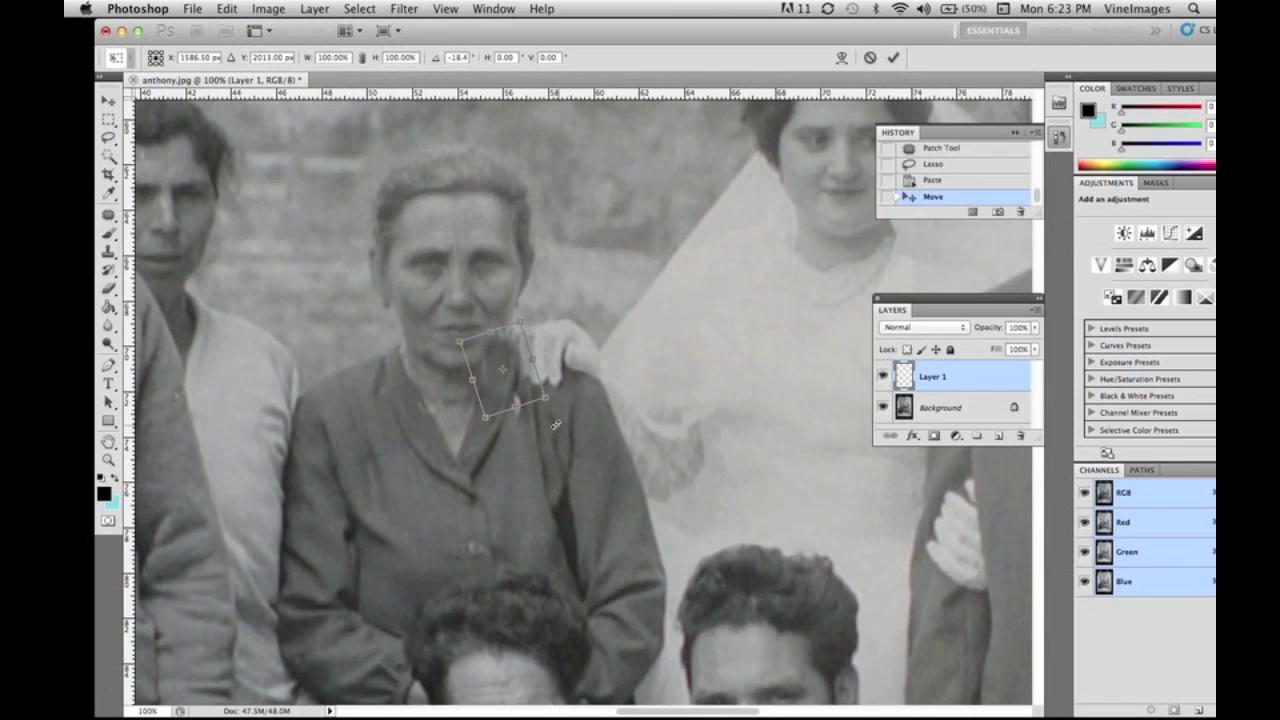
pyautogui.press('y')
pyautogui.click(772, 262)
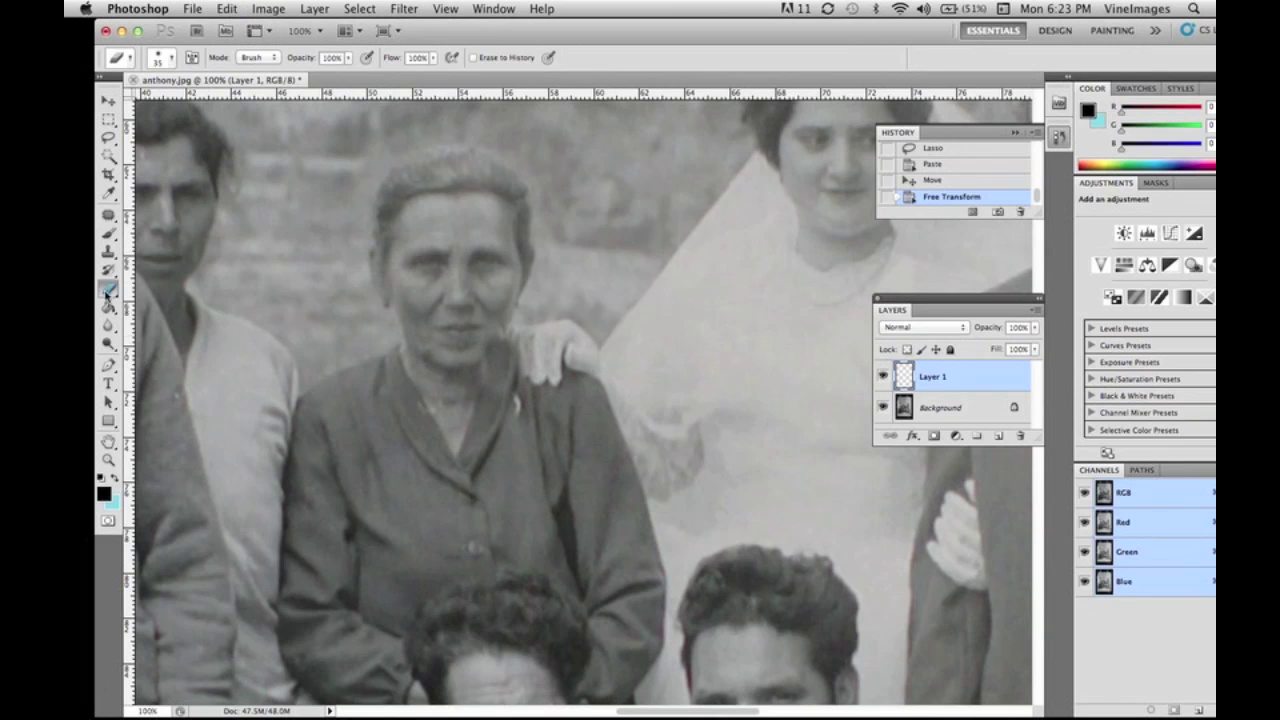
pyautogui.click(479, 332)
pyautogui.click(529, 366)
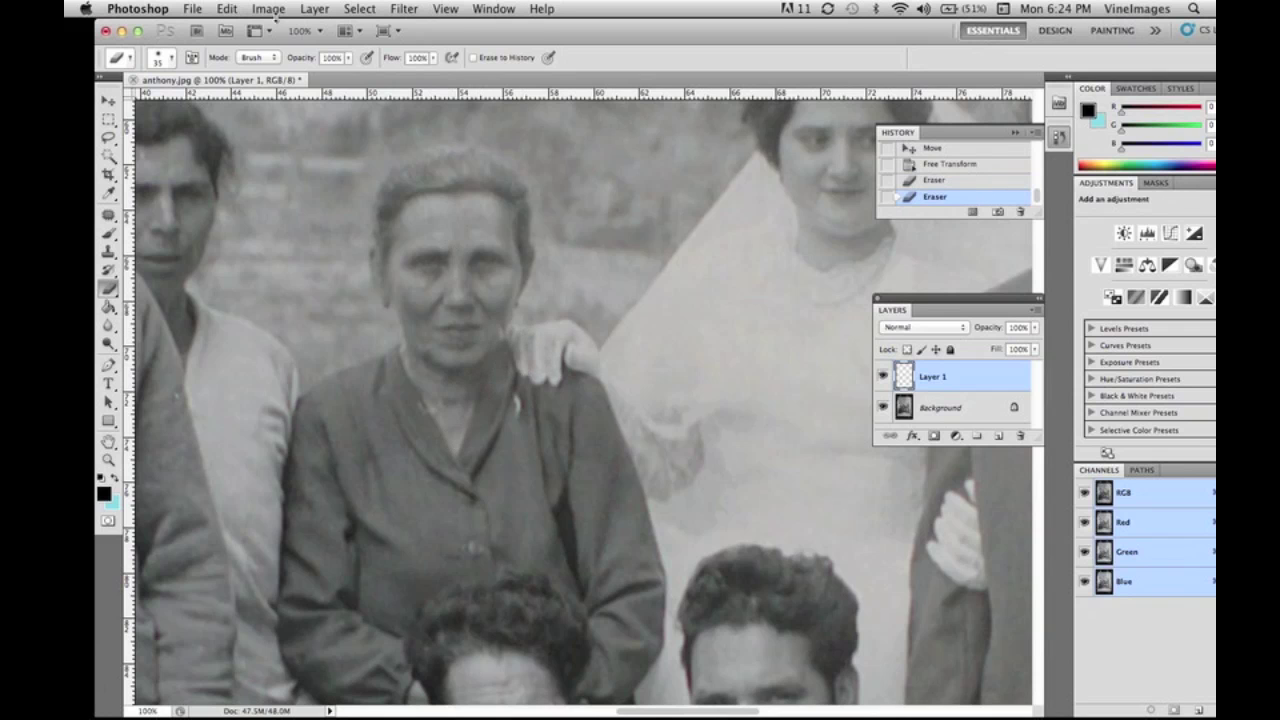
# Darken Layer 1 slightly with Curves, mapping input 132 to output 124, and flatten the image.
pyautogui.click(268, 9)
pyautogui.click(440, 97)
pyautogui.moveTo(926, 270); pyautogui.dragTo(930, 276)
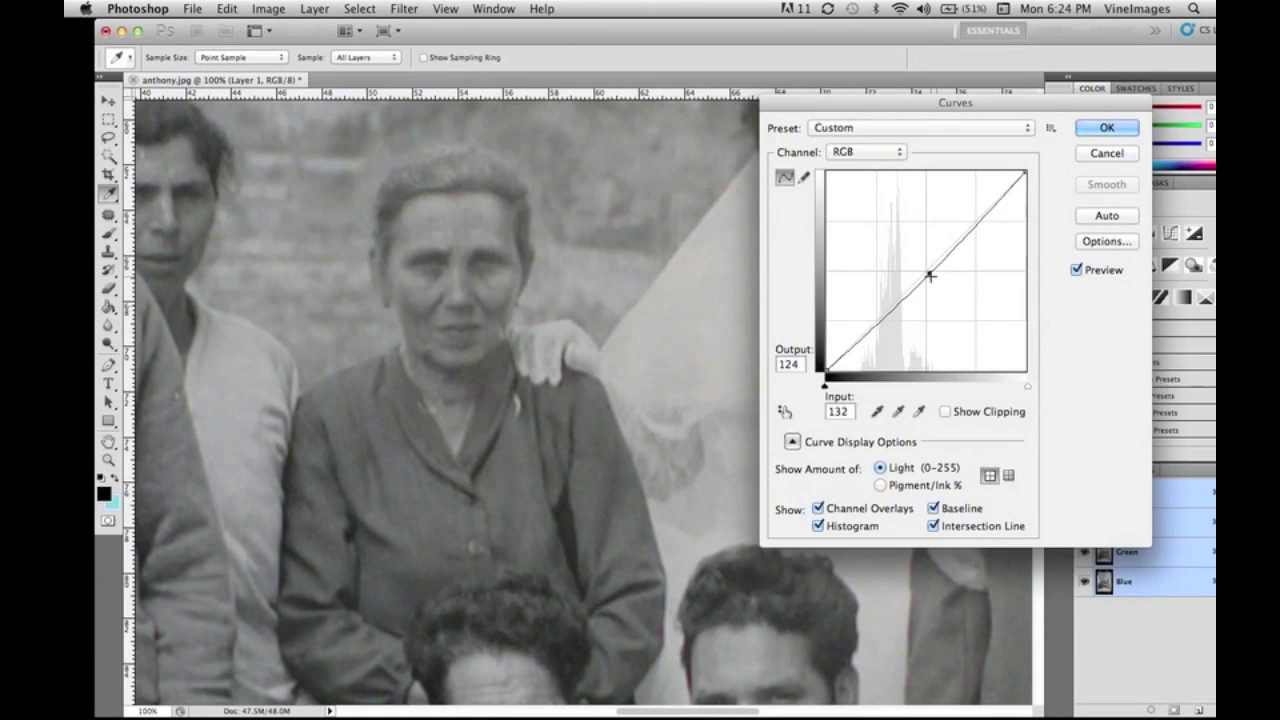
pyautogui.press('Return')
pyautogui.press('j')
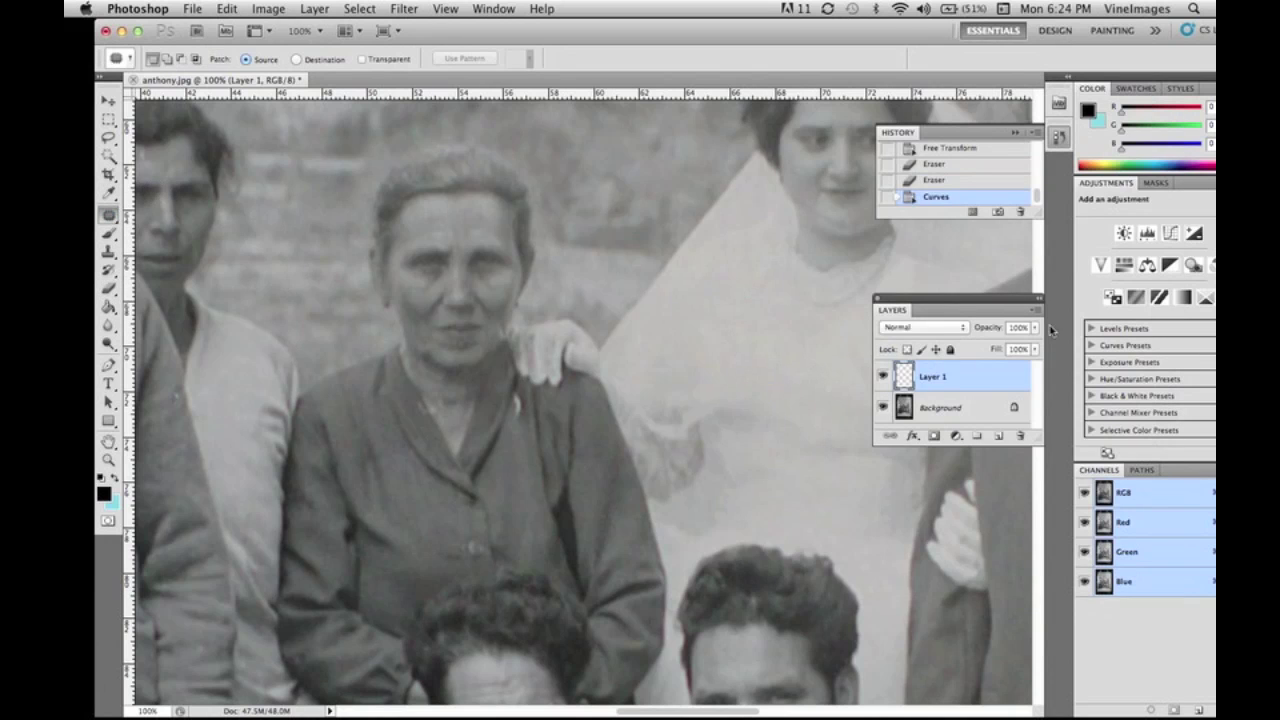
pyautogui.click(1037, 311)
pyautogui.click(930, 610)
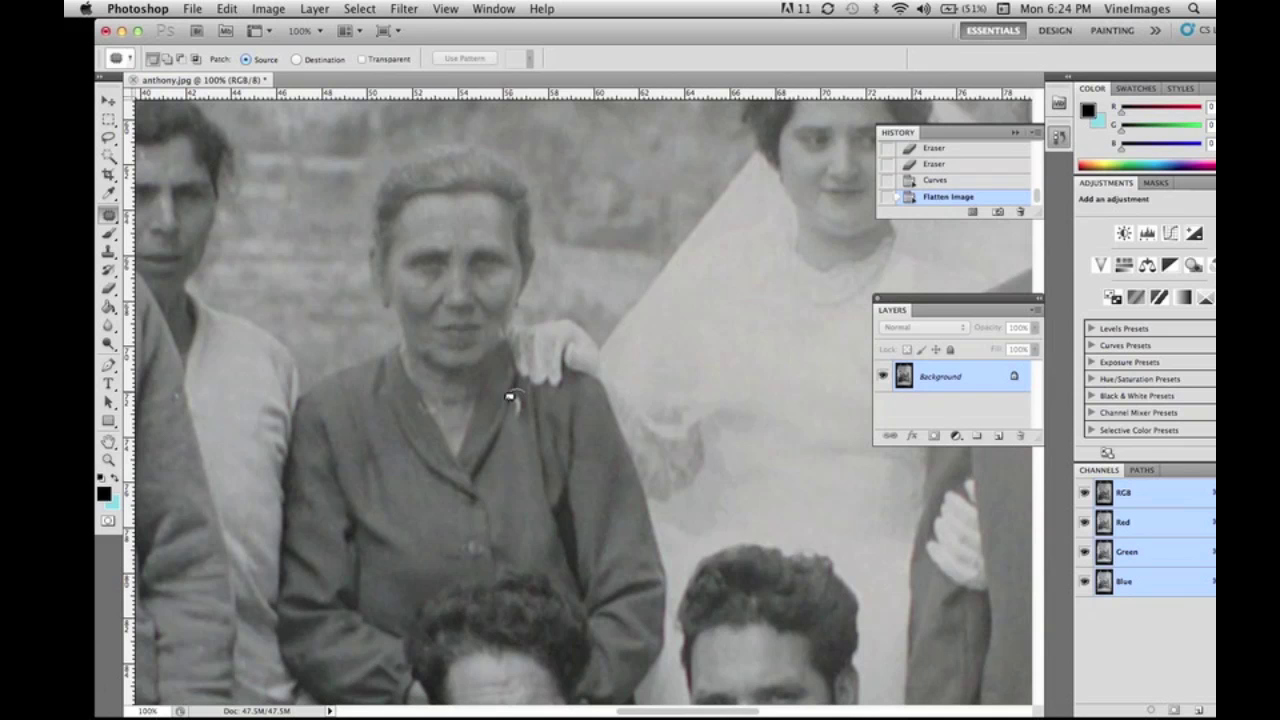
# Patch the spots on the woman's dark jacket around the lapel, just below the hand resting on her shoulder.
pyautogui.moveTo(510, 397)
pyautogui.mouseDown()
pyautogui.moveTo(527, 399)
pyautogui.moveTo(517, 432)
pyautogui.mouseUp()
pyautogui.click(617, 401)
pyautogui.moveTo(441, 403); pyautogui.dragTo(415, 372)
pyautogui.hotkey('ctrl', 'd')
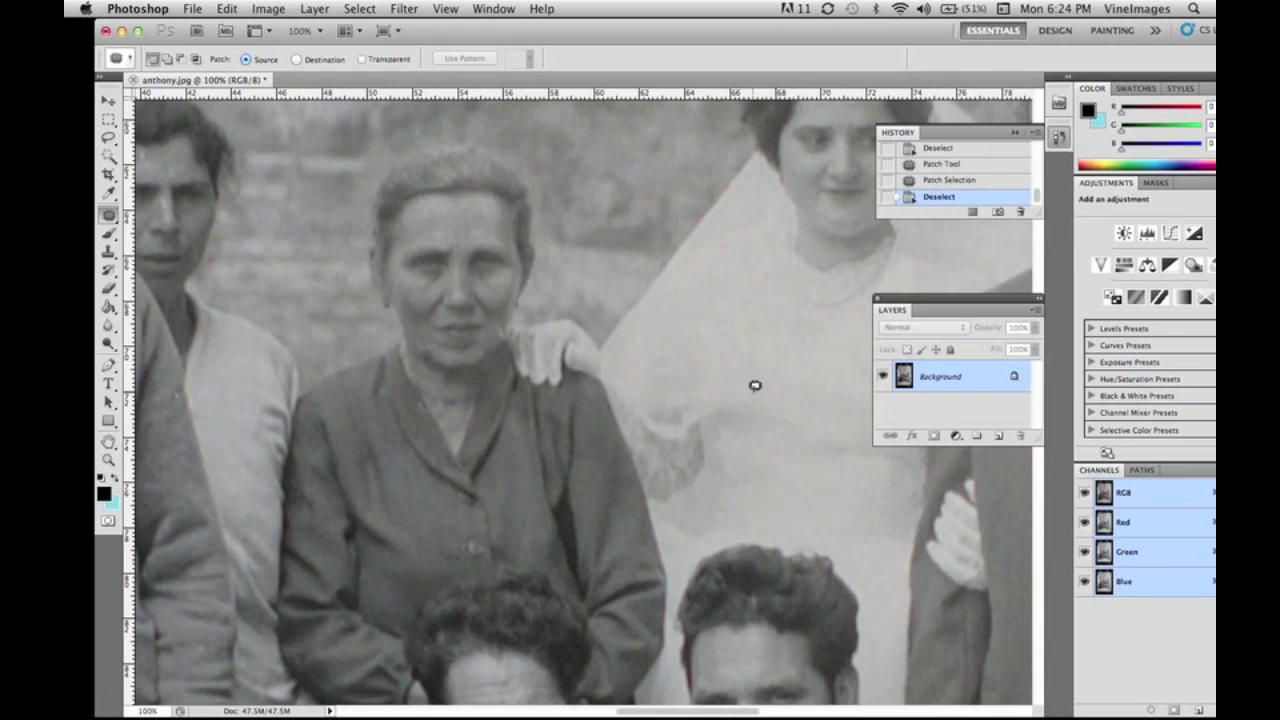
# Retouch the woman's face and jacket lightly with the Clone Stamp, raising its opacity to 22%.
pyautogui.hscroll(-3, 686, 337)
pyautogui.scroll(1, 686, 337)
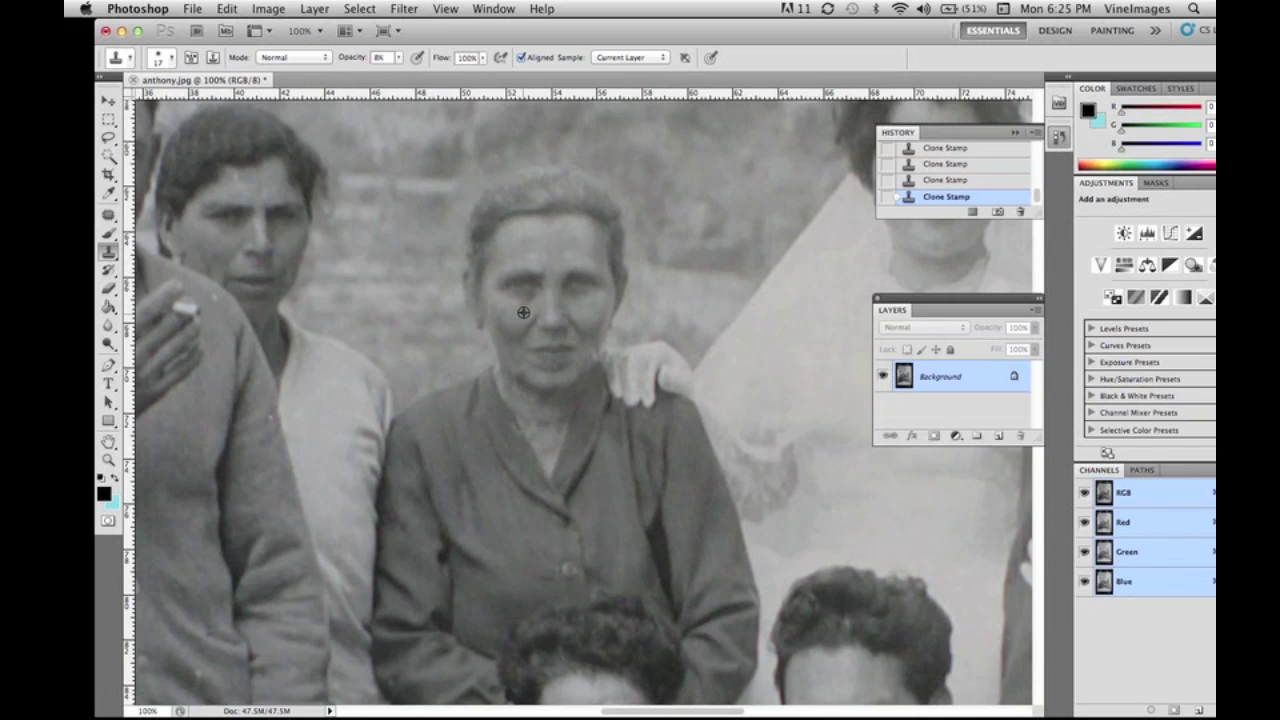
pyautogui.scroll(-3, 690, 366)
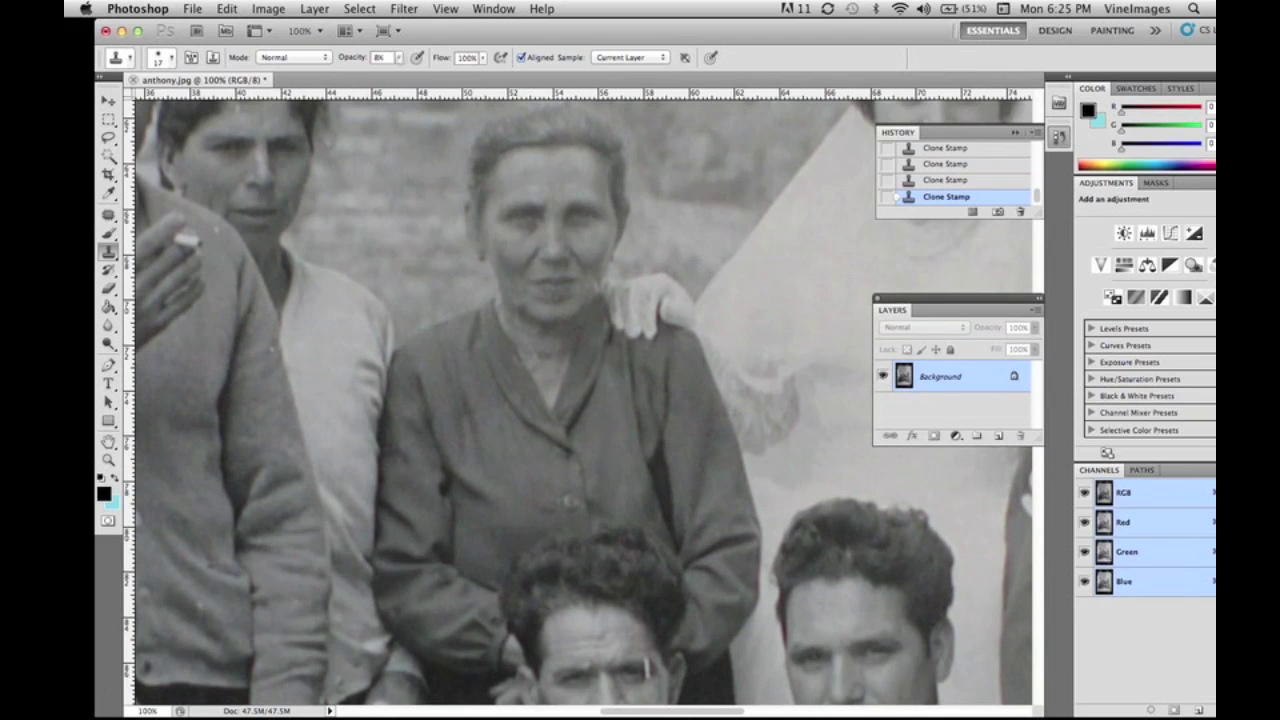
pyautogui.moveTo(400, 61); pyautogui.dragTo(411, 64)
pyautogui.click(521, 376)
# Patch the light specks on the shoulder and upper sleeve of the cardigan worn by the man holding the cigarette.
pyautogui.moveTo(680, 542); pyautogui.dragTo(762, 462)
pyautogui.click(110, 216)
pyautogui.moveTo(303, 138)
pyautogui.mouseDown()
pyautogui.moveTo(306, 150)
pyautogui.moveTo(299, 140)
pyautogui.mouseUp()
pyautogui.moveTo(299, 147); pyautogui.dragTo(312, 160)
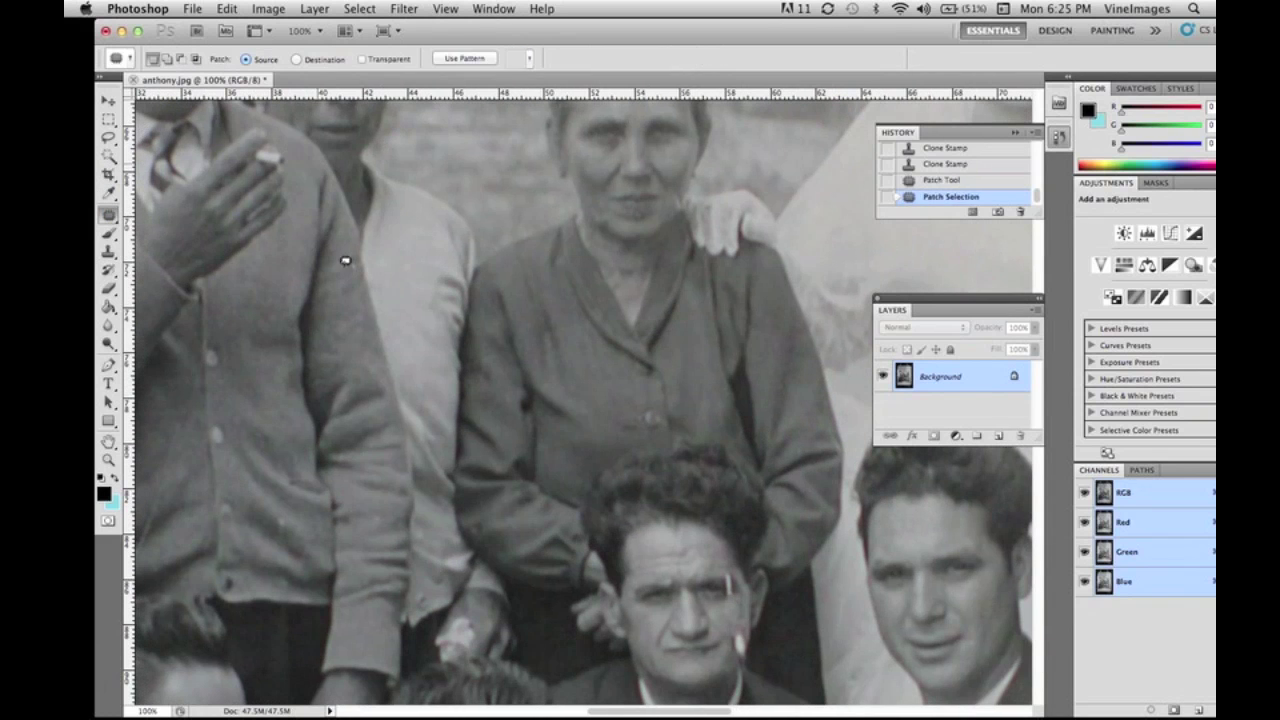
pyautogui.press('super+d')
pyautogui.moveTo(350, 260); pyautogui.dragTo(364, 283)
pyautogui.press('super+d')
pyautogui.press('super+d')
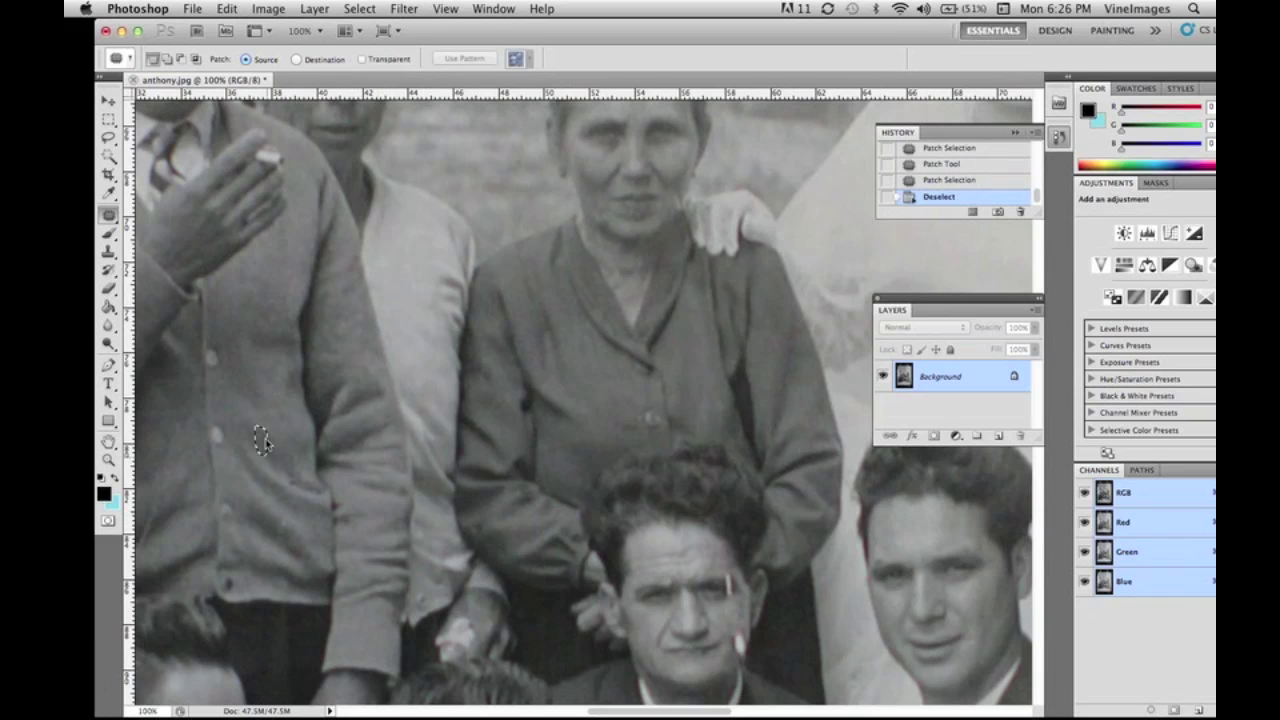
# Patch the spots running down the side of the standing man's cardigan toward its hem.
pyautogui.moveTo(257, 443); pyautogui.dragTo(561, 263)
pyautogui.moveTo(366, 354); pyautogui.dragTo(365, 385)
pyautogui.moveTo(362, 402); pyautogui.dragTo(364, 408)
pyautogui.moveTo(363, 422)
pyautogui.mouseDown()
pyautogui.moveTo(373, 440)
pyautogui.moveTo(352, 427)
pyautogui.mouseUp()
pyautogui.press('super+d')
pyautogui.moveTo(348, 447); pyautogui.dragTo(389, 477)
pyautogui.press('super+d')
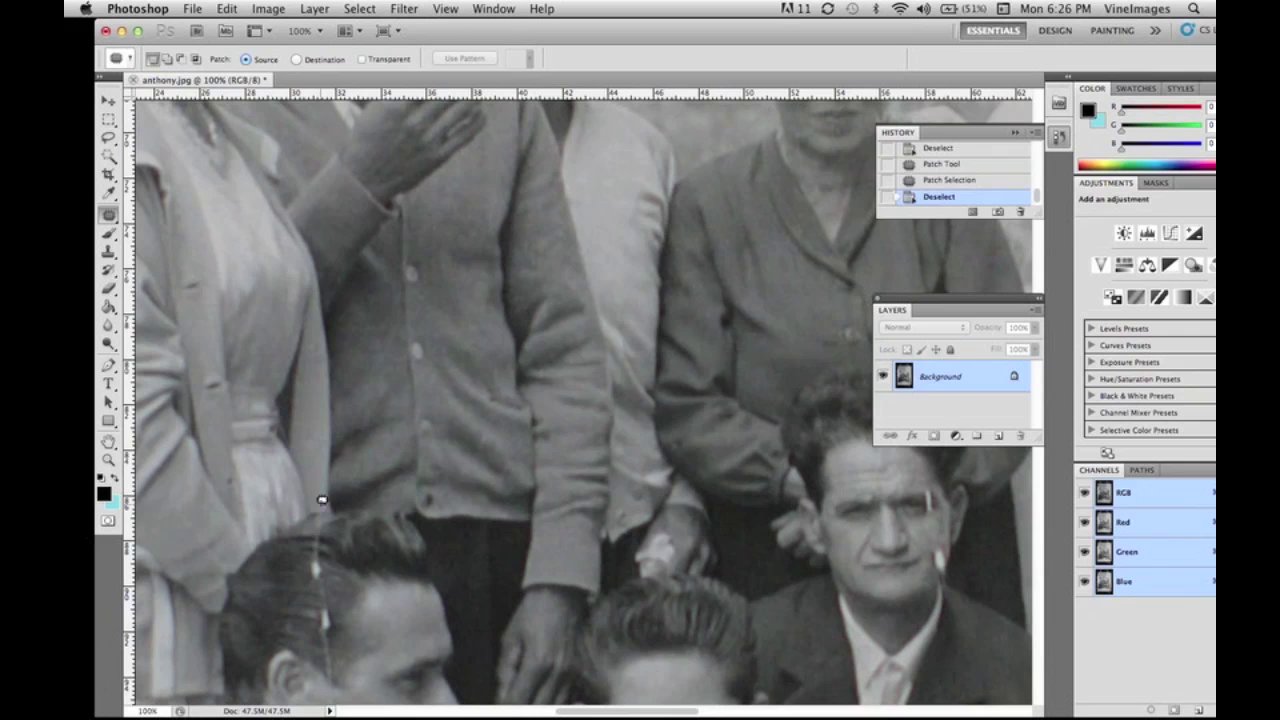
pyautogui.press('super+d')
# Patch the white scratch marks in the hair of the seated man shown in profile.
pyautogui.moveTo(331, 536); pyautogui.dragTo(312, 561)
pyautogui.moveTo(317, 572); pyautogui.dragTo(303, 572)
pyautogui.press('super+d')
pyautogui.moveTo(314, 526)
pyautogui.mouseDown()
pyautogui.moveTo(322, 540)
pyautogui.moveTo(348, 536)
pyautogui.moveTo(362, 574)
pyautogui.moveTo(318, 603)
pyautogui.moveTo(357, 600)
pyautogui.mouseUp()
pyautogui.press('super+d')
pyautogui.hotkey('ctrl', 'd')
pyautogui.scroll(-4, 446, 426)
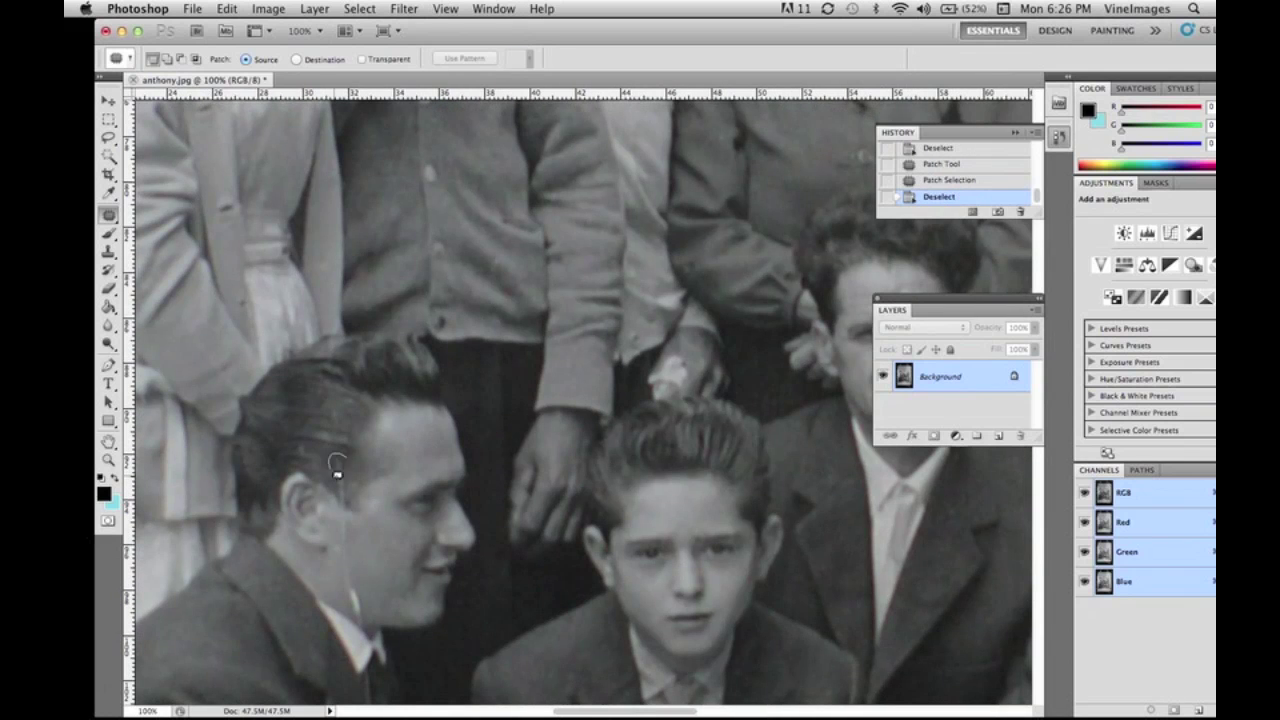
pyautogui.moveTo(337, 472)
pyautogui.mouseDown()
pyautogui.moveTo(349, 503)
pyautogui.moveTo(332, 480)
pyautogui.mouseUp()
pyautogui.press('super+d')
pyautogui.moveTo(348, 414); pyautogui.dragTo(344, 430)
pyautogui.press('super+d')
pyautogui.moveTo(343, 425); pyautogui.dragTo(306, 440)
pyautogui.moveTo(306, 440); pyautogui.dragTo(313, 455)
pyautogui.press('super+d')
pyautogui.click(194, 10)
pyautogui.click(251, 257)
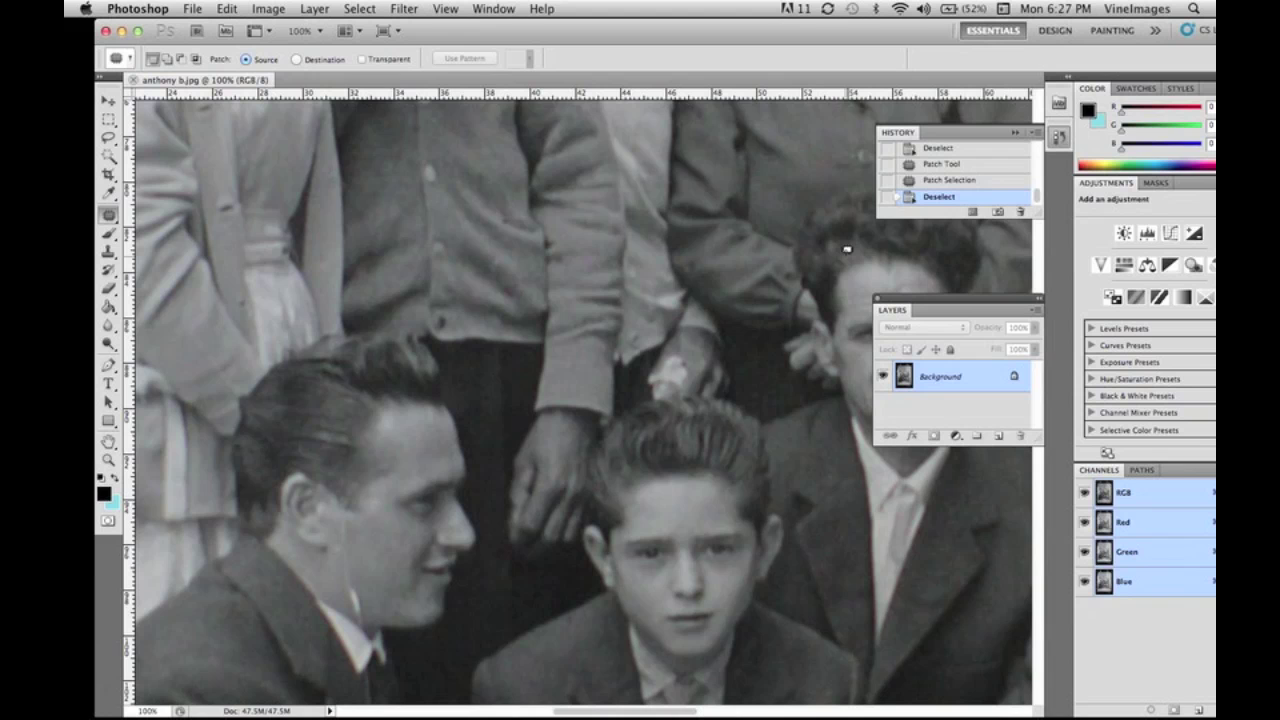
# Patch the crack line down the profile man's cheek and neck to his shirt collar.
pyautogui.scroll(-3, 846, 245)
pyautogui.moveTo(342, 452)
pyautogui.mouseDown()
pyautogui.moveTo(357, 494)
pyautogui.moveTo(347, 474)
pyautogui.mouseUp()
pyautogui.press('super+d')
pyautogui.moveTo(350, 489)
pyautogui.mouseDown()
pyautogui.moveTo(369, 486)
pyautogui.moveTo(366, 503)
pyautogui.moveTo(401, 472)
pyautogui.mouseUp()
pyautogui.press('super+d')
pyautogui.press('super+d')
pyautogui.press('super+d')
# Clean up the profile man's jaw edge just above his white collar with the Clone Stamp at 22% opacity.
pyautogui.scroll(-5, 402, 400)
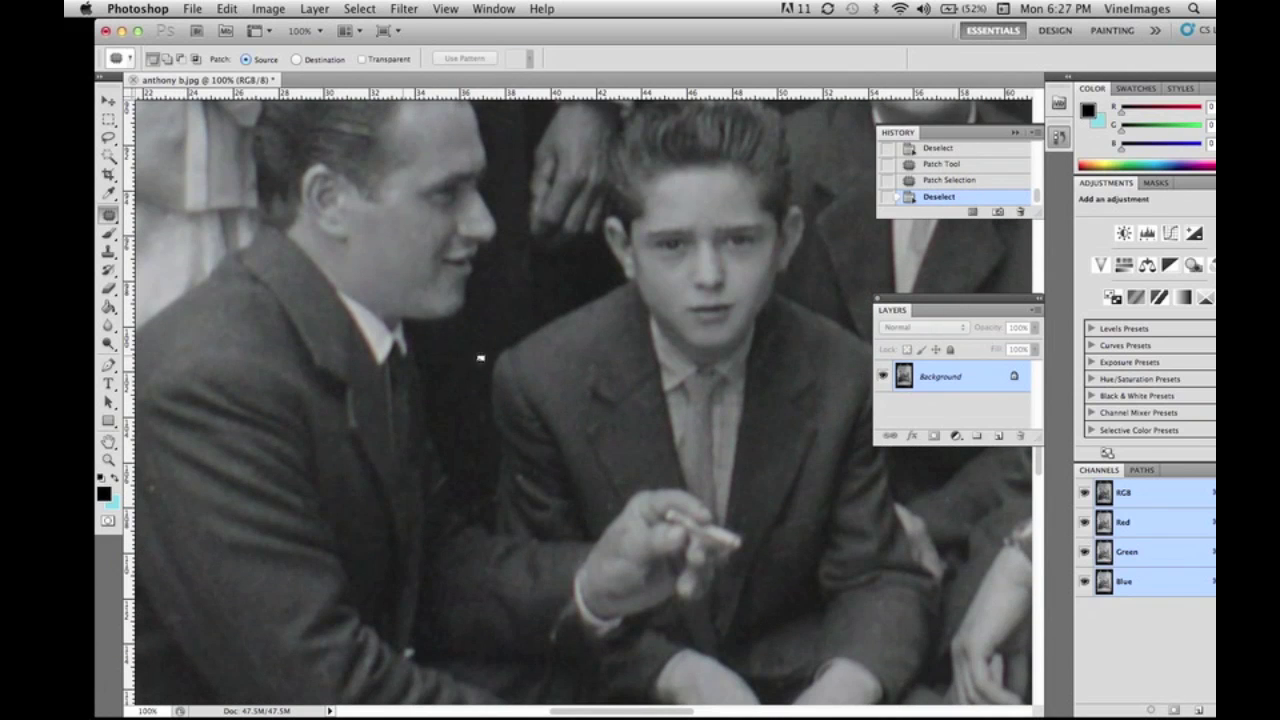
pyautogui.press('s')
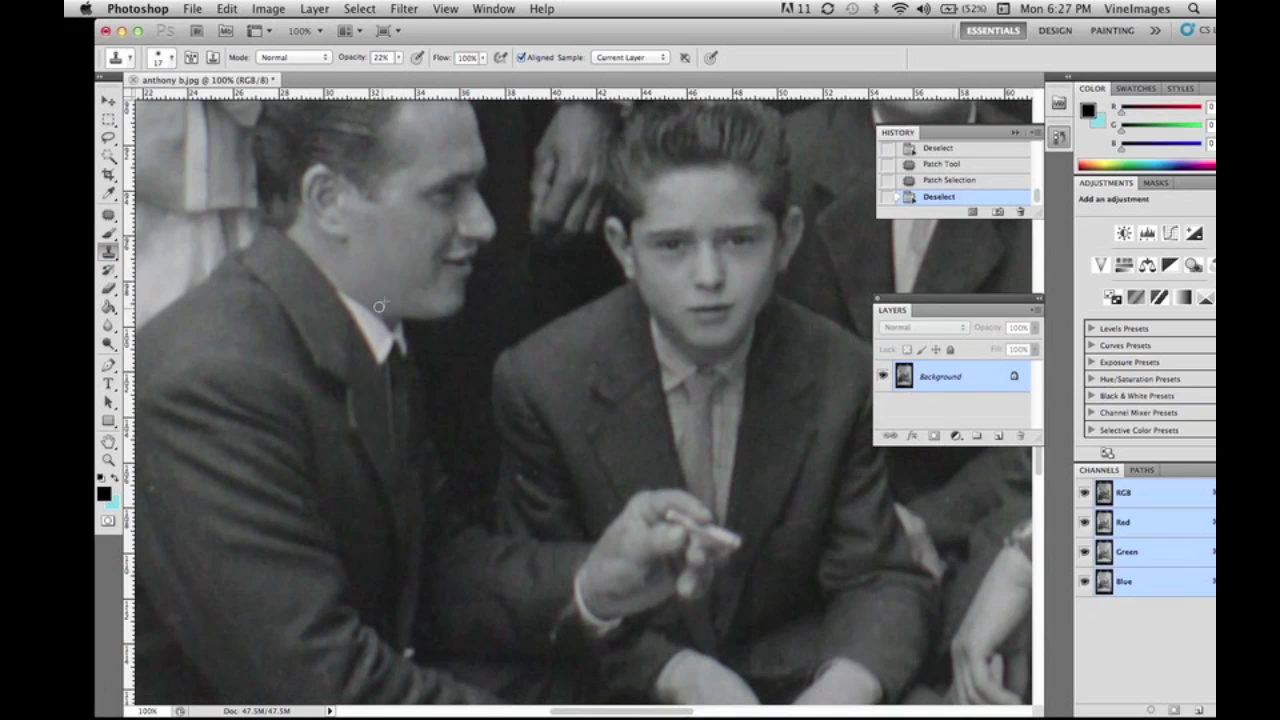
pyautogui.click(388, 306)
pyautogui.click(386, 316)
# Patch the dust spots on the upper arm and back of the profile man's dark jacket.
pyautogui.scroll(-3, 571, 251)
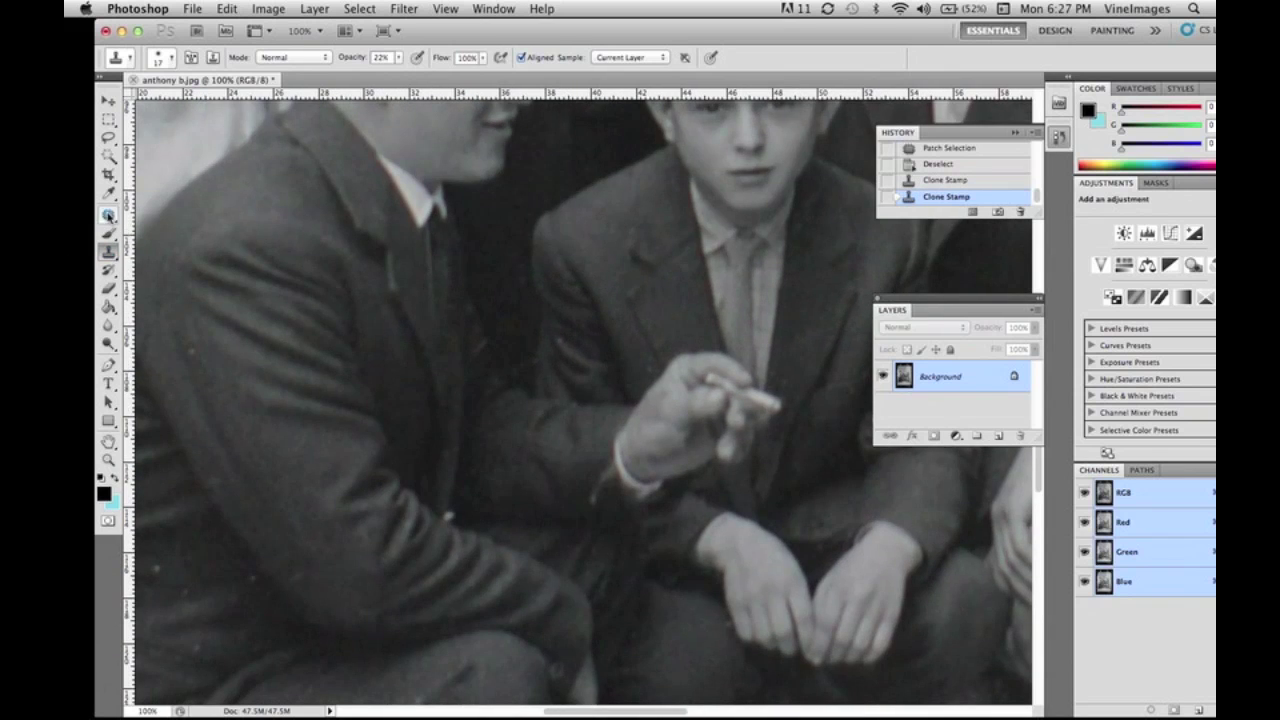
pyautogui.click(109, 216)
pyautogui.moveTo(193, 366)
pyautogui.mouseDown()
pyautogui.moveTo(197, 333)
pyautogui.moveTo(195, 364)
pyautogui.mouseUp()
pyautogui.moveTo(190, 351); pyautogui.dragTo(205, 388)
pyautogui.moveTo(206, 474); pyautogui.dragTo(208, 478)
pyautogui.moveTo(217, 484); pyautogui.dragTo(240, 497)
pyautogui.press('super+d')
# Patch the specks on the lower back and side of the profile man's jacket.
pyautogui.moveTo(154, 616); pyautogui.dragTo(288, 376)
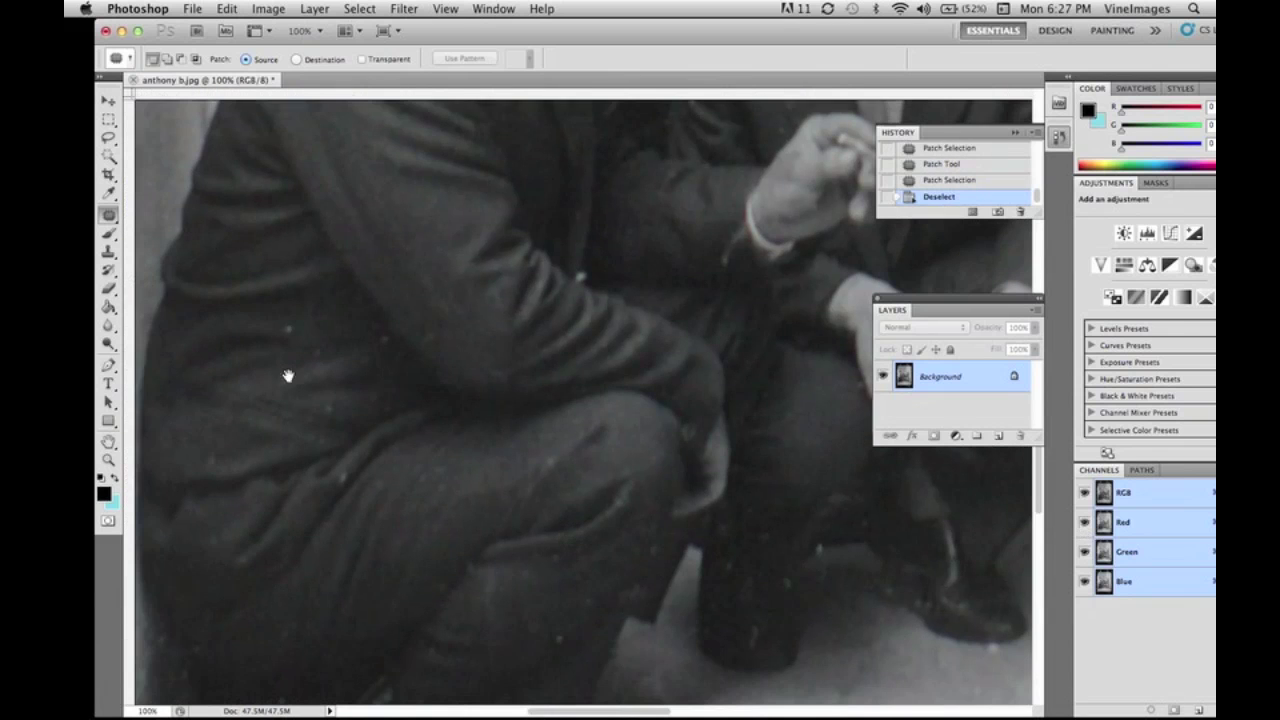
pyautogui.moveTo(284, 318); pyautogui.dragTo(290, 320)
pyautogui.moveTo(288, 327); pyautogui.dragTo(246, 309)
pyautogui.press('super+d')
pyautogui.moveTo(314, 352); pyautogui.dragTo(322, 358)
pyautogui.moveTo(334, 406); pyautogui.dragTo(337, 396)
pyautogui.moveTo(329, 404)
pyautogui.mouseDown()
pyautogui.moveTo(329, 331)
pyautogui.moveTo(318, 347)
pyautogui.mouseUp()
pyautogui.press('super+d')
pyautogui.moveTo(314, 354)
pyautogui.mouseDown()
pyautogui.moveTo(346, 351)
pyautogui.moveTo(323, 347)
pyautogui.mouseUp()
pyautogui.press('super+d')
pyautogui.moveTo(316, 360); pyautogui.dragTo(352, 352)
# Patch the spots on the profile man's lower sleeve and on his thigh near the knee.
pyautogui.moveTo(434, 325); pyautogui.dragTo(405, 307)
pyautogui.press('super+d')
pyautogui.moveTo(552, 468); pyautogui.dragTo(554, 462)
pyautogui.moveTo(552, 466); pyautogui.dragTo(586, 434)
pyautogui.press('super+d')
# Patch the spots on the profile man's lower trouser leg below the knee fold.
pyautogui.moveTo(652, 542); pyautogui.dragTo(653, 542)
pyautogui.moveTo(653, 549)
pyautogui.mouseDown()
pyautogui.moveTo(626, 574)
pyautogui.moveTo(634, 601)
pyautogui.moveTo(608, 568)
pyautogui.mouseUp()
pyautogui.press('super+d')
pyautogui.moveTo(588, 608)
pyautogui.mouseDown()
pyautogui.moveTo(595, 595)
pyautogui.moveTo(591, 607)
pyautogui.mouseUp()
pyautogui.moveTo(591, 601); pyautogui.dragTo(572, 620)
pyautogui.moveTo(566, 646)
pyautogui.mouseDown()
pyautogui.moveTo(572, 625)
pyautogui.moveTo(568, 645)
pyautogui.mouseUp()
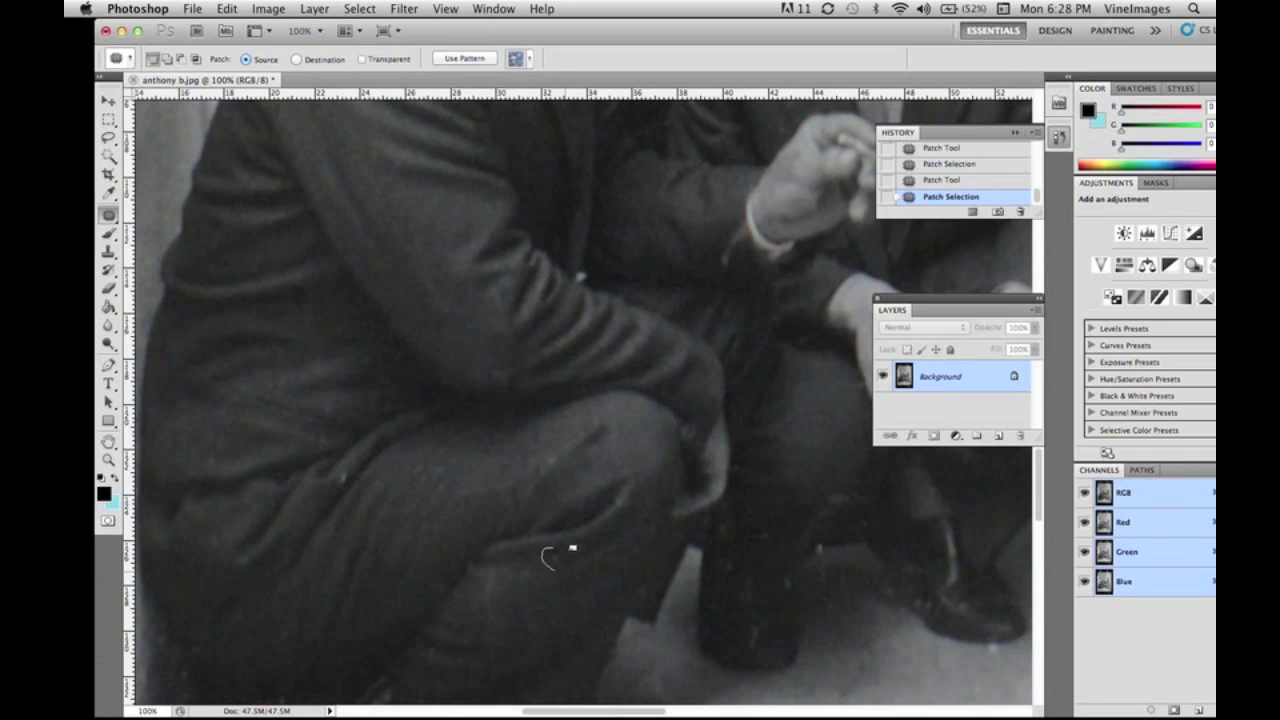
pyautogui.hotkey('ctrl', 'd')
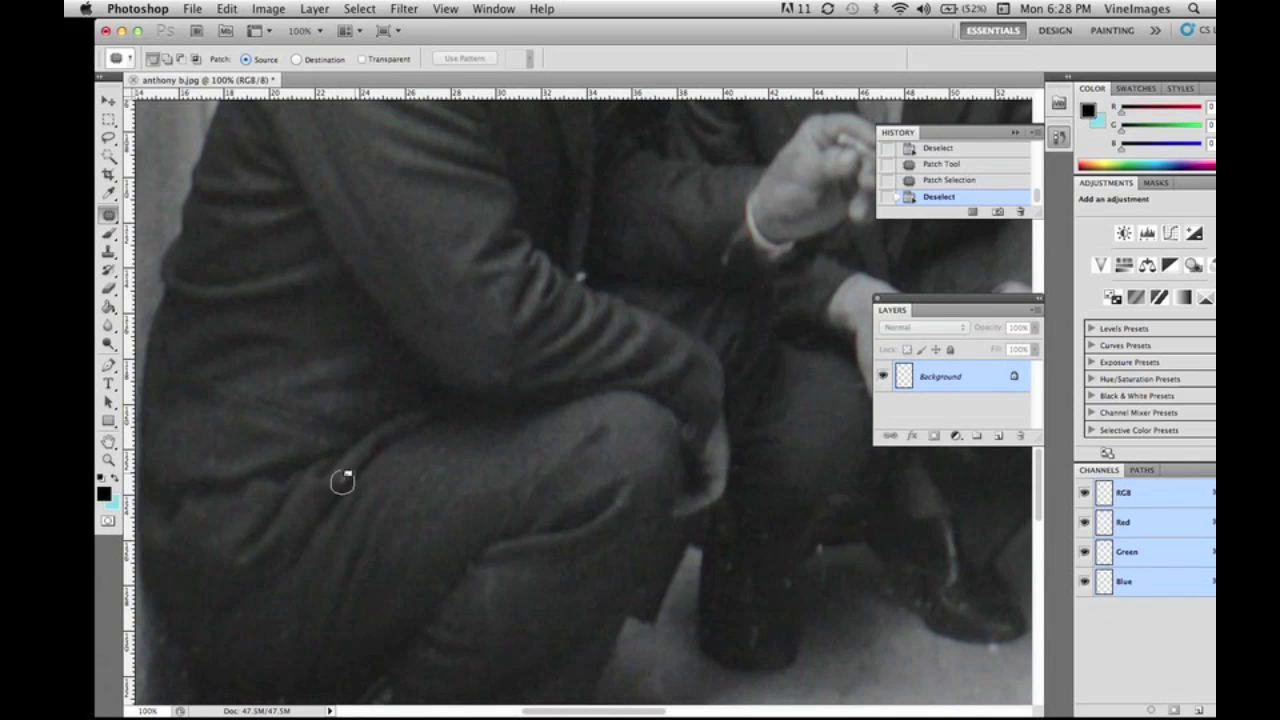
# Patch the bright speck at the inner edge of the profile man's sleeve and the mark beside his resting hand.
pyautogui.moveTo(580, 277); pyautogui.dragTo(578, 270)
pyautogui.moveTo(596, 284); pyautogui.dragTo(627, 295)
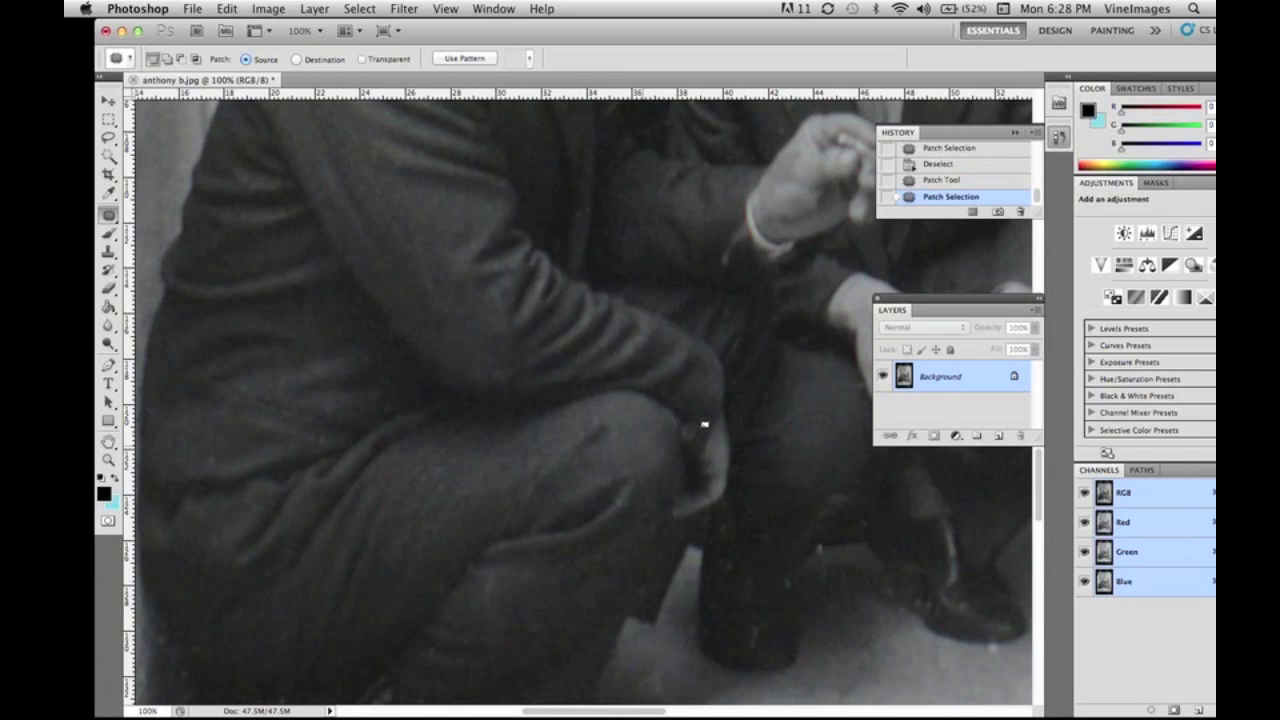
pyautogui.press('super+d')
pyautogui.moveTo(683, 417); pyautogui.dragTo(690, 415)
pyautogui.press('super+d')
# Patch the specks on the dark trouser leg beside the profile man's knee.
pyautogui.moveTo(729, 570)
pyautogui.mouseDown()
pyautogui.moveTo(746, 566)
pyautogui.moveTo(732, 566)
pyautogui.mouseUp()
pyautogui.moveTo(738, 569); pyautogui.dragTo(756, 585)
pyautogui.moveTo(719, 522); pyautogui.dragTo(733, 520)
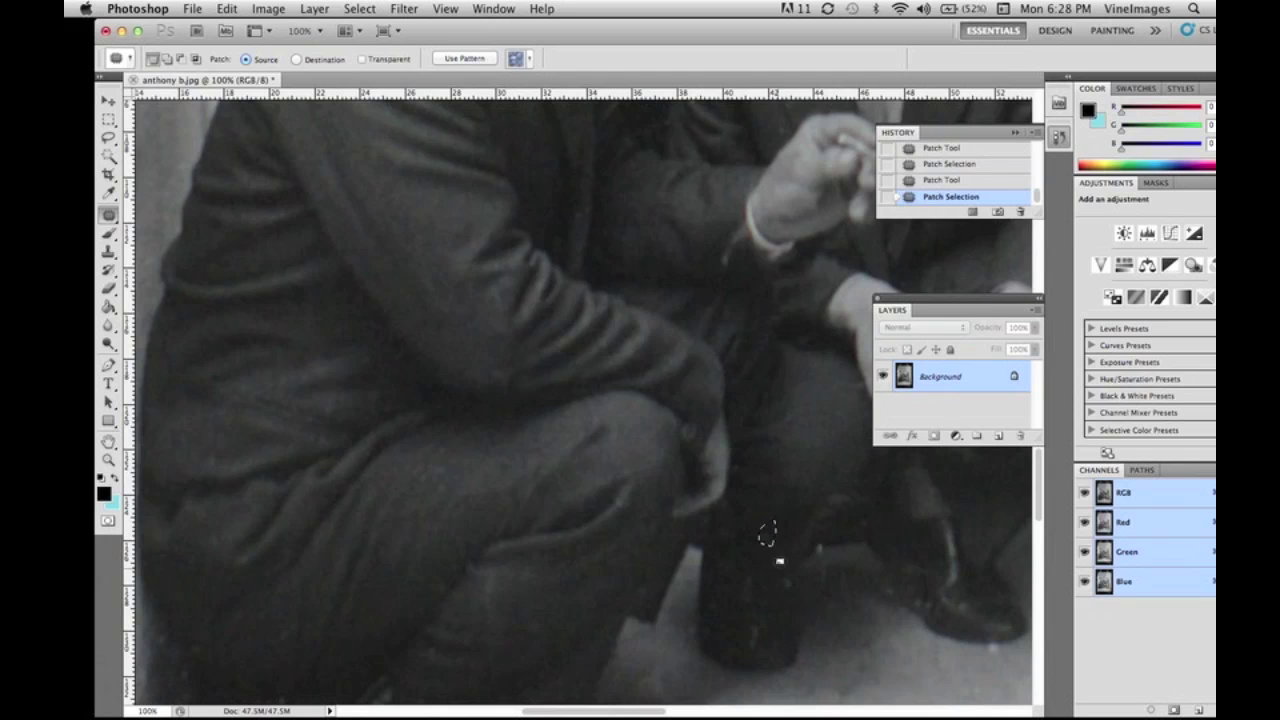
pyautogui.hotkey('ctrl', 'd')
pyautogui.moveTo(748, 574); pyautogui.dragTo(767, 655)
# Patch the light mark where the dark trousers meet the floor, next to the neighbouring shoe.
pyautogui.moveTo(834, 550); pyautogui.dragTo(826, 532)
pyautogui.moveTo(827, 555); pyautogui.dragTo(878, 640)
pyautogui.press('super+d')
pyautogui.moveTo(816, 533); pyautogui.dragTo(840, 540)
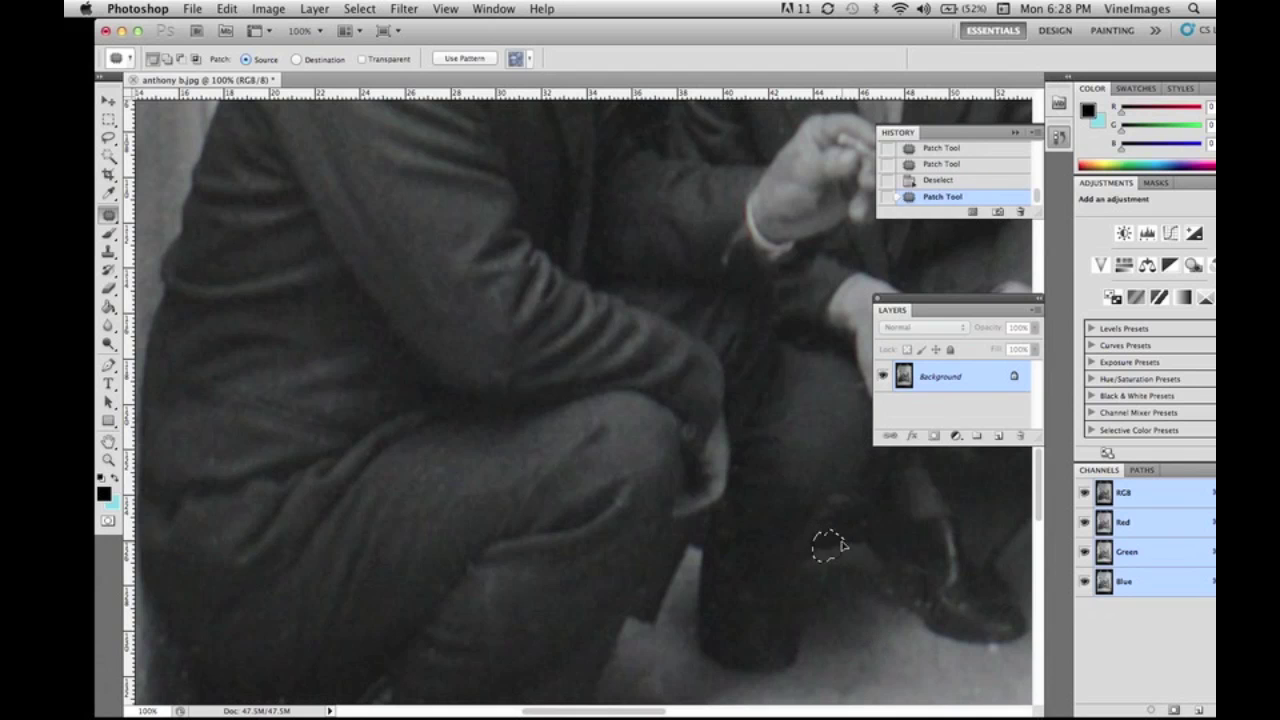
pyautogui.press('cmd+d')
# Patch the spots on the crouching man's trousers and in the dark area above his polished shoe.
pyautogui.scroll(-5, 650, 500)
pyautogui.hscroll(-5, 650, 500)
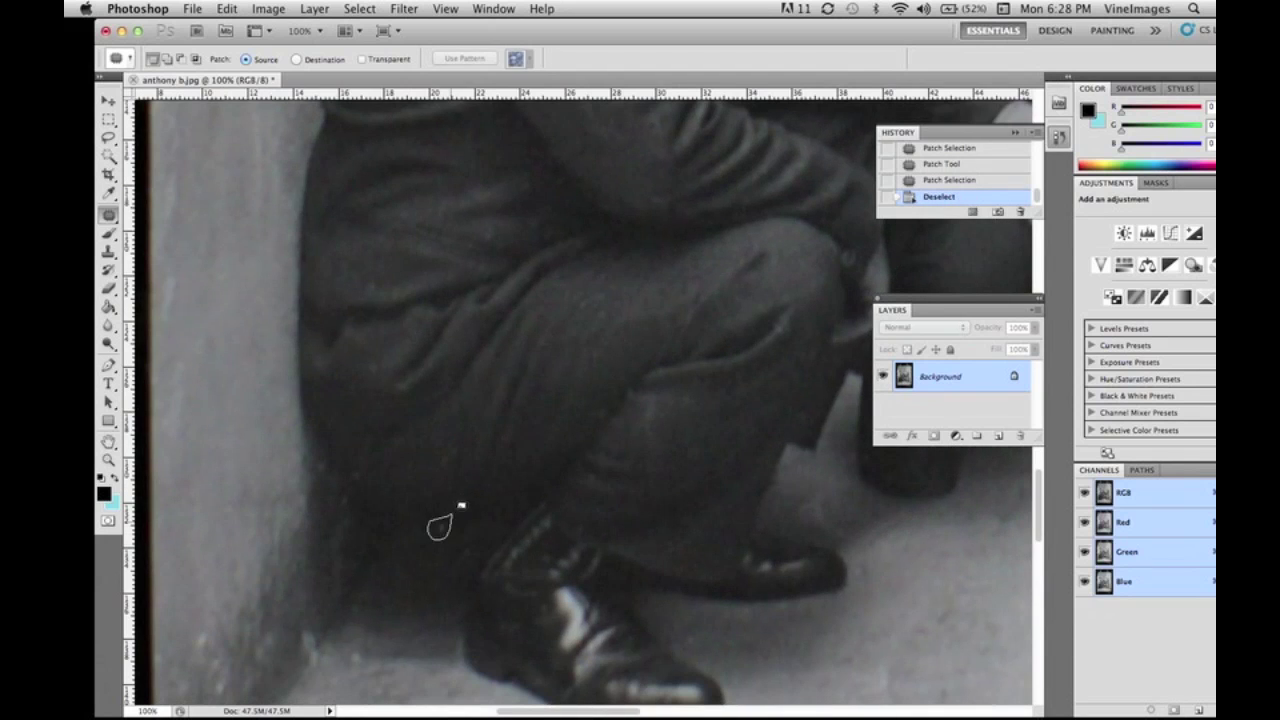
pyautogui.moveTo(343, 464); pyautogui.dragTo(345, 468)
pyautogui.moveTo(357, 478); pyautogui.dragTo(322, 461)
pyautogui.moveTo(329, 467); pyautogui.dragTo(324, 440)
pyautogui.moveTo(609, 402); pyautogui.dragTo(597, 405)
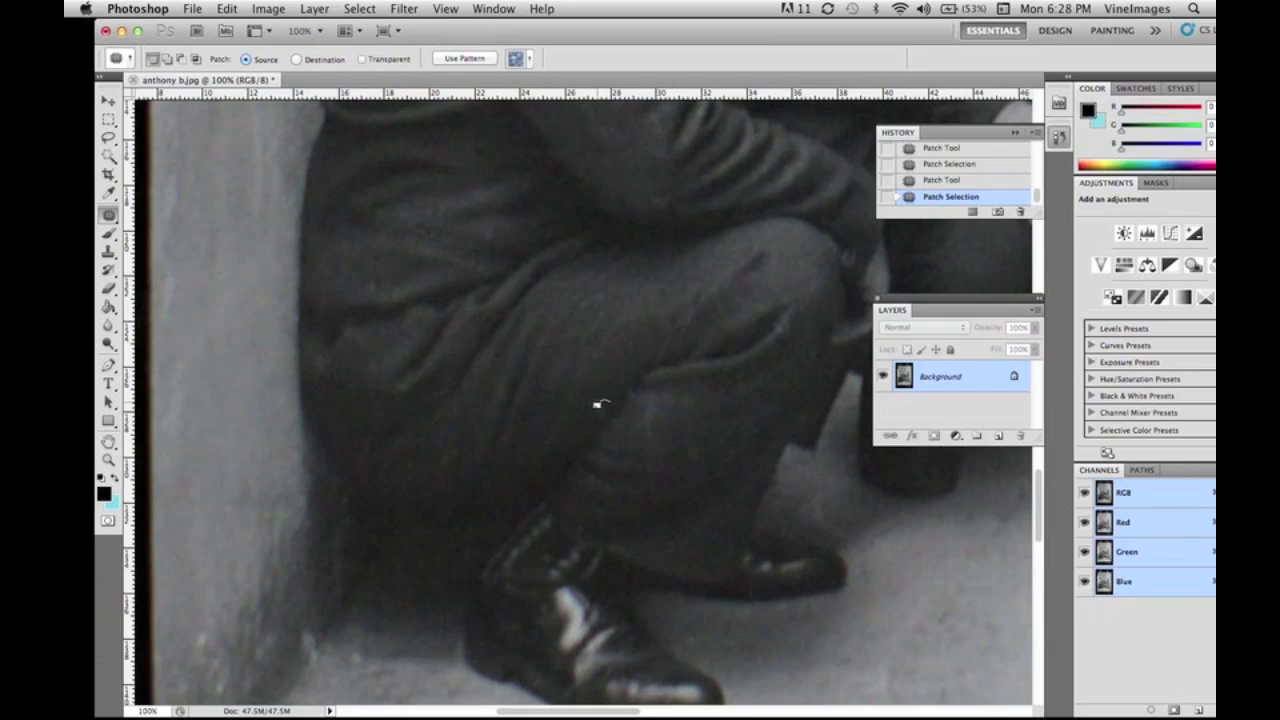
pyautogui.press('super+d')
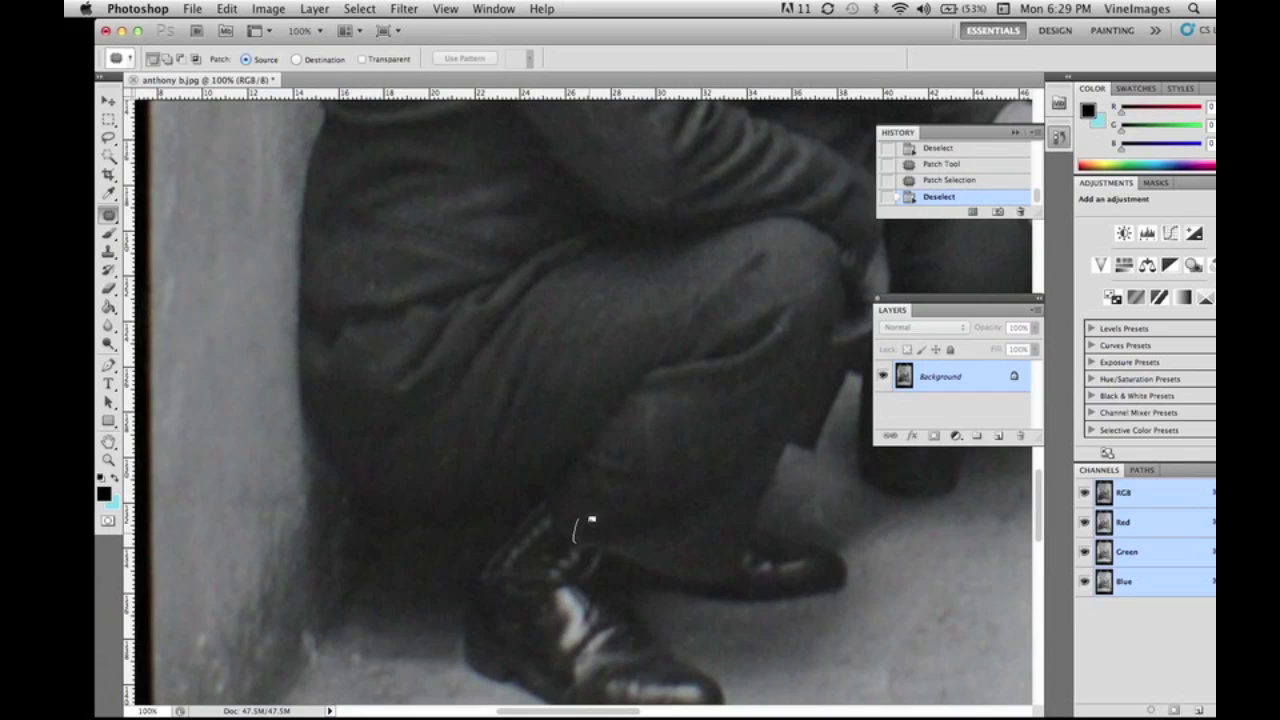
pyautogui.press('super+d')
pyautogui.moveTo(743, 229); pyautogui.dragTo(565, 465)
pyautogui.moveTo(671, 414)
pyautogui.mouseDown()
pyautogui.moveTo(518, 522)
pyautogui.moveTo(665, 490)
pyautogui.mouseUp()
pyautogui.moveTo(300, 267); pyautogui.dragTo(303, 265)
pyautogui.moveTo(690, 388); pyautogui.dragTo(521, 426)
pyautogui.click(360, 9)
pyautogui.click(408, 47)
# Patch the spots on the seated man's jacket sleeve just below the white crack.
pyautogui.moveTo(738, 313)
pyautogui.mouseDown()
pyautogui.moveTo(557, 385)
pyautogui.moveTo(455, 350)
pyautogui.mouseUp()
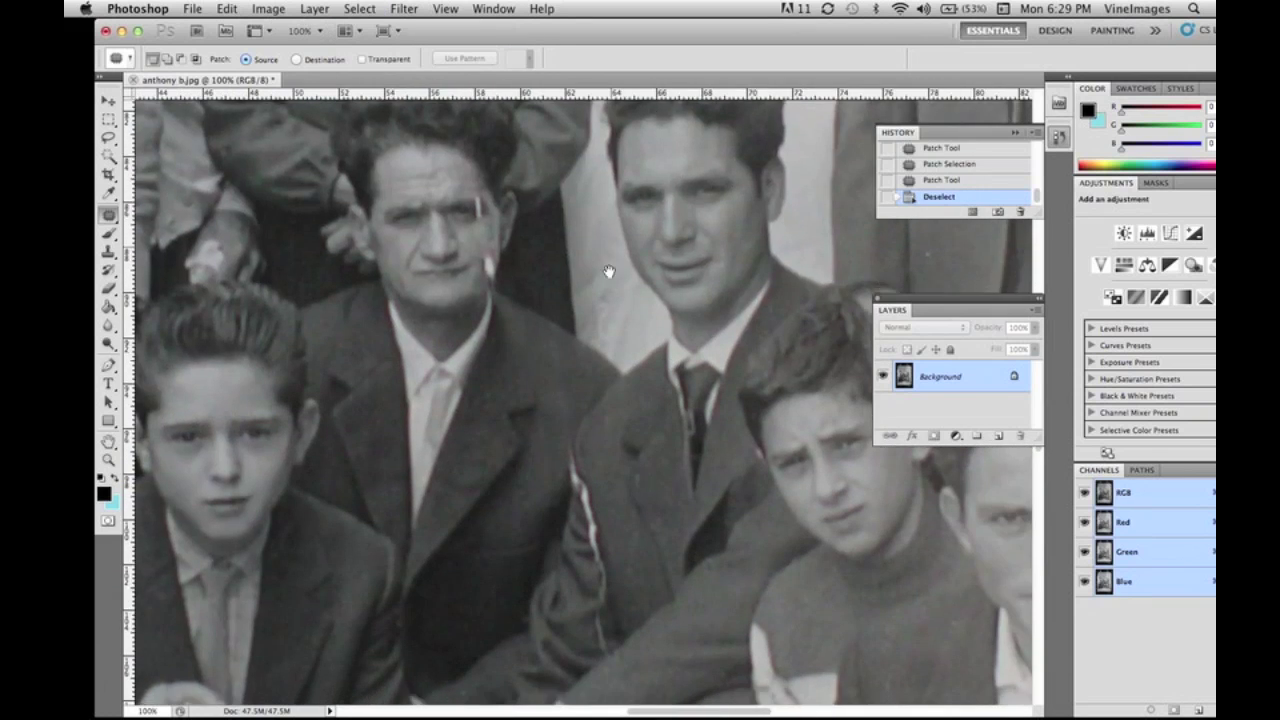
pyautogui.moveTo(784, 600); pyautogui.dragTo(654, 354)
pyautogui.moveTo(472, 386); pyautogui.dragTo(474, 382)
pyautogui.moveTo(473, 387)
pyautogui.mouseDown()
pyautogui.moveTo(547, 377)
pyautogui.moveTo(477, 401)
pyautogui.mouseUp()
pyautogui.press('super+d')
pyautogui.moveTo(480, 409); pyautogui.dragTo(475, 366)
pyautogui.press('super+d')
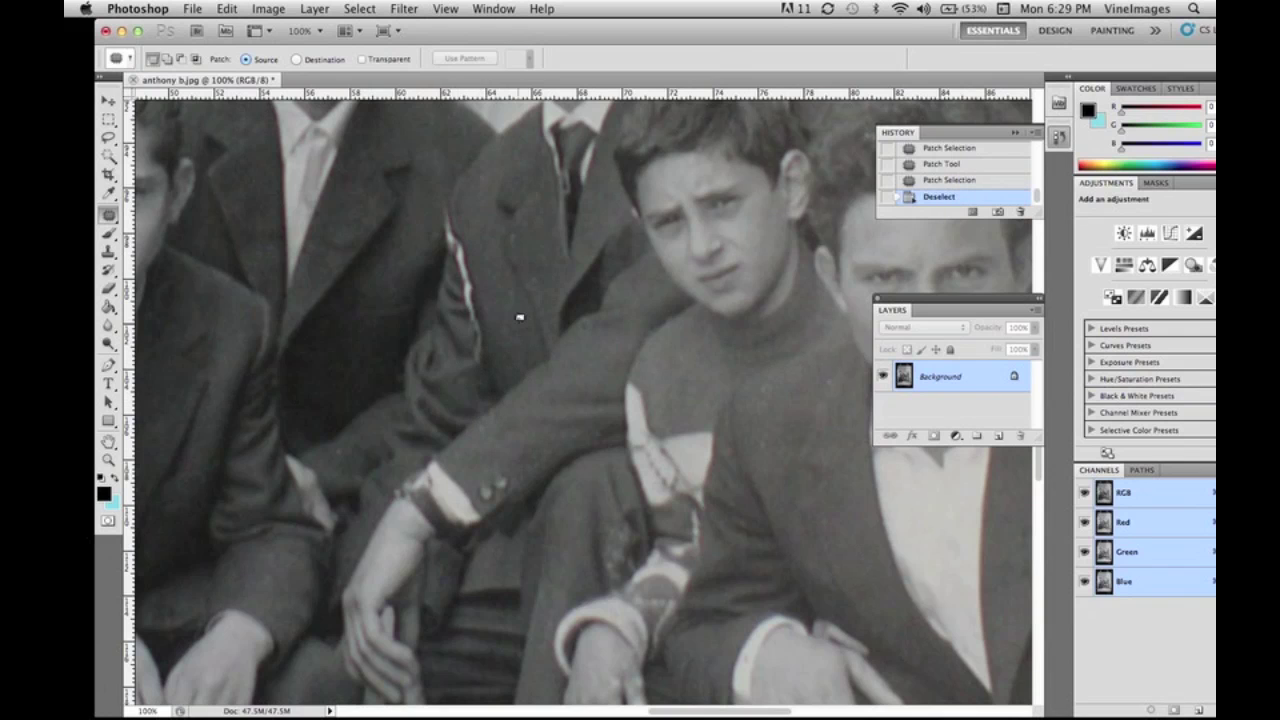
# Lasso a piece of the seated man's jacket with a 5 px feather, paste it as Layer 1 and move it over the white crack.
pyautogui.click(108, 137)
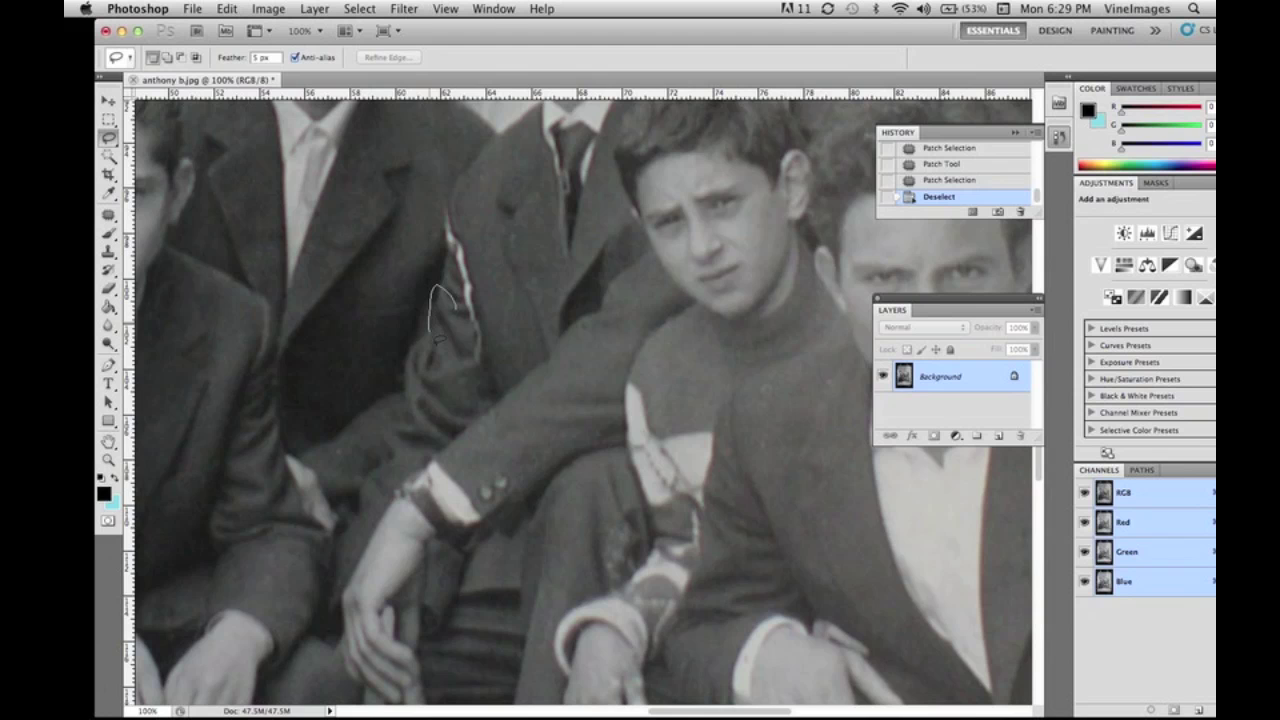
pyautogui.moveTo(473, 340); pyautogui.dragTo(442, 256)
pyautogui.click(228, 10)
pyautogui.click(228, 10)
pyautogui.click(228, 10)
pyautogui.click(245, 135)
pyautogui.click(228, 10)
pyautogui.click(248, 167)
pyautogui.press('v')
# Scale the pasted jacket piece to 104.68% width and 116.52% height, rotate it 5.69° and shift it up over the crack.
pyautogui.click(227, 9)
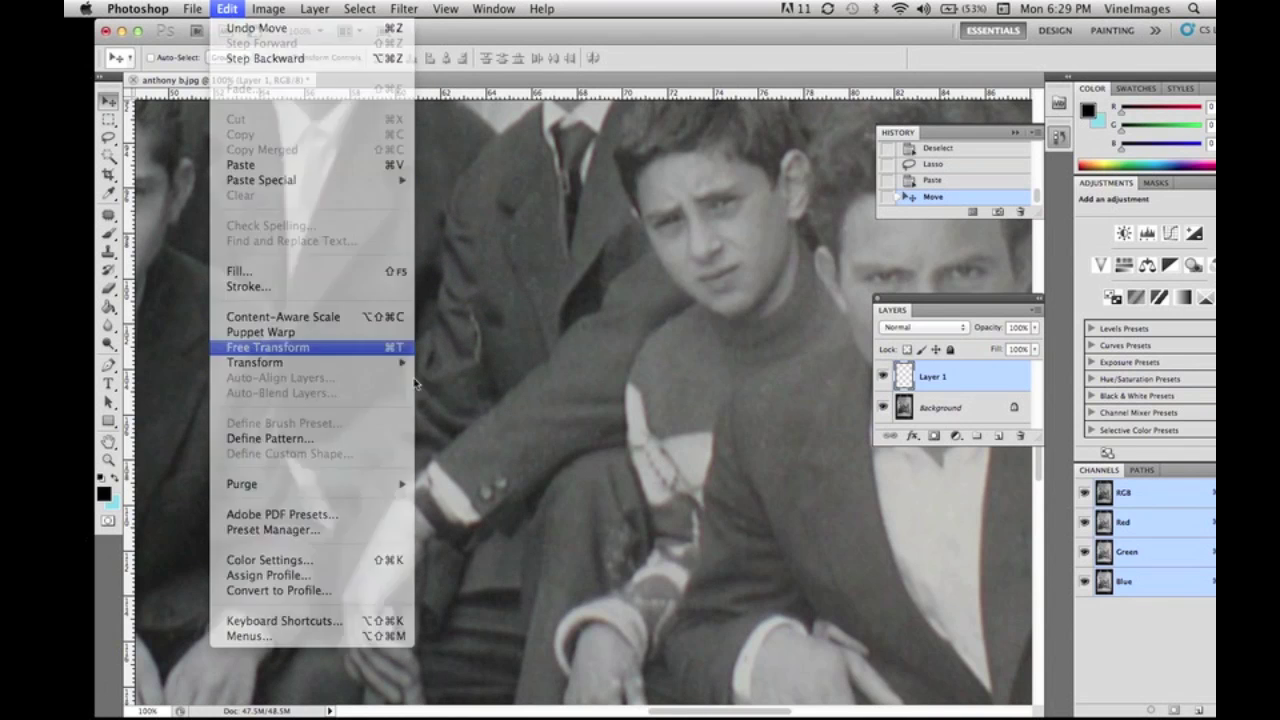
pyautogui.click(270, 343)
pyautogui.moveTo(499, 355)
pyautogui.mouseDown()
pyautogui.moveTo(494, 383)
pyautogui.moveTo(500, 374)
pyautogui.mouseUp()
pyautogui.moveTo(561, 220); pyautogui.dragTo(554, 210)
pyautogui.press('Up')
pyautogui.press('Up')
pyautogui.press('Up')
pyautogui.press('Up')
pyautogui.press('Up')
pyautogui.press('Up')
pyautogui.press('Up')
pyautogui.press('Up')
pyautogui.press('Up')
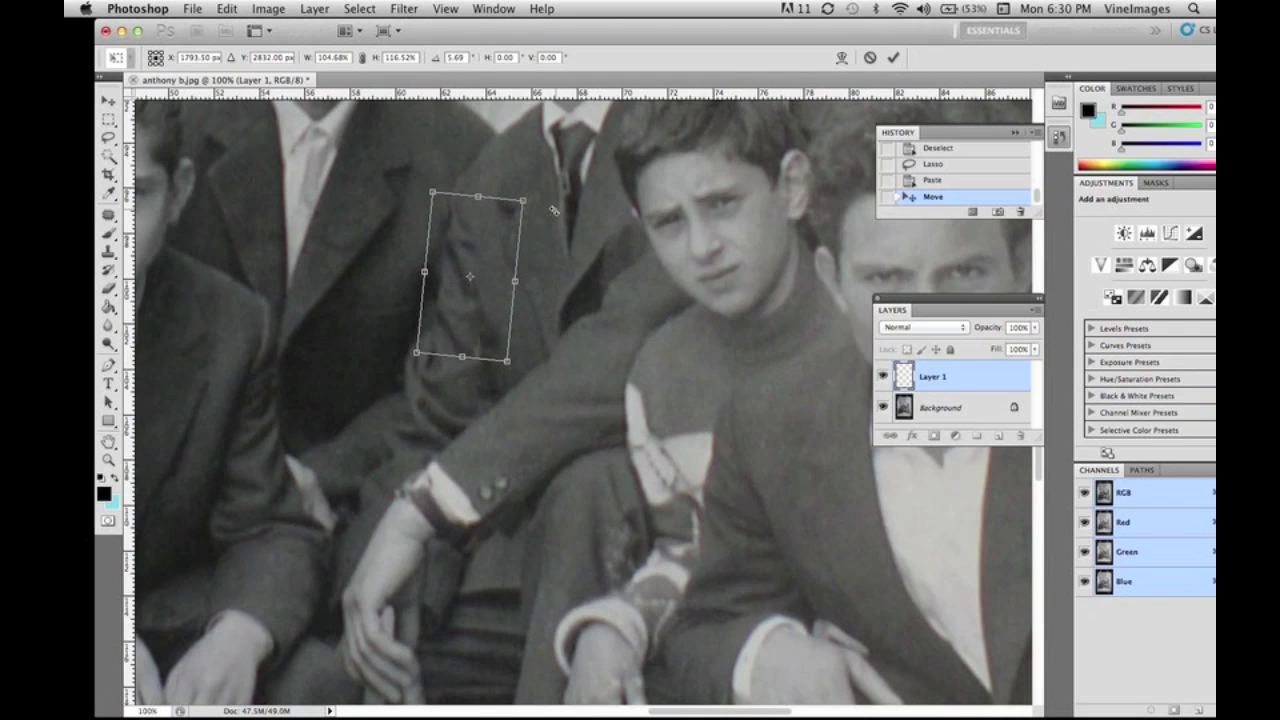
# Rotate the pasted piece to 10.73°, apply the transform and nudge the layer slightly to the left.
pyautogui.moveTo(516, 374); pyautogui.dragTo(511, 377)
pyautogui.moveTo(482, 320)
pyautogui.mouseDown()
pyautogui.moveTo(462, 332)
pyautogui.moveTo(478, 328)
pyautogui.mouseUp()
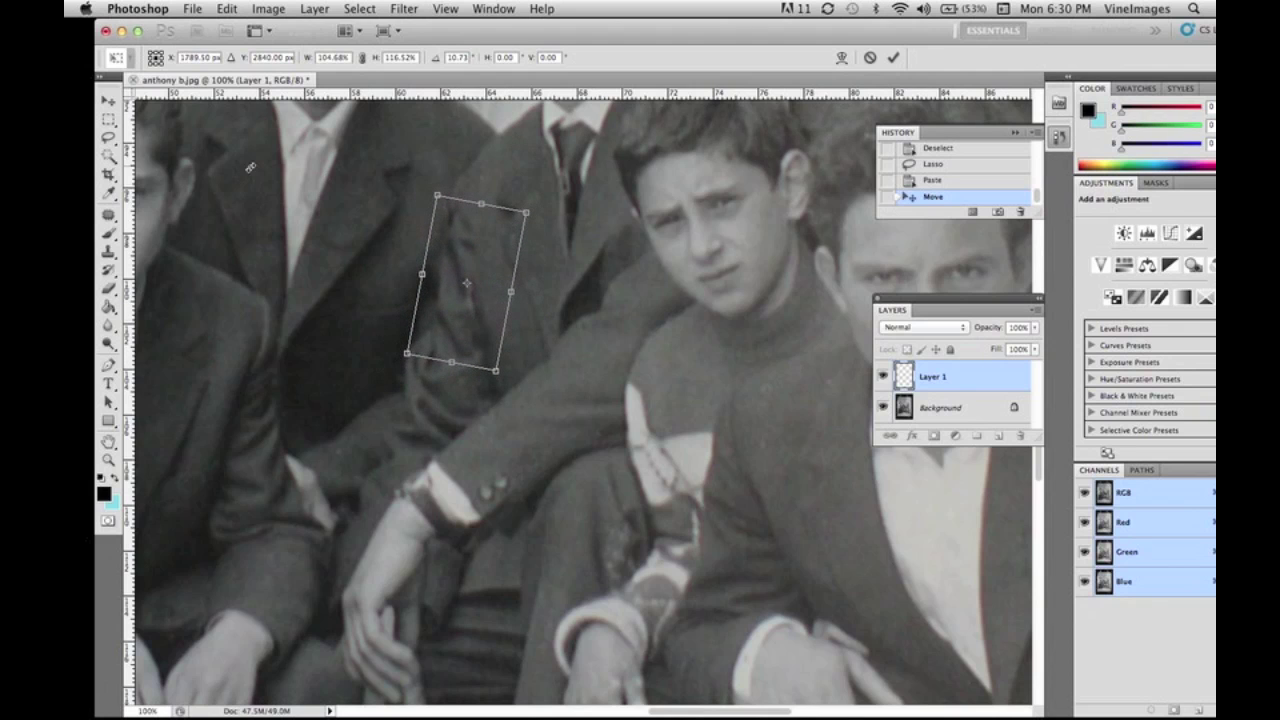
pyautogui.click(108, 101)
pyautogui.click(771, 260)
pyautogui.press('Left')
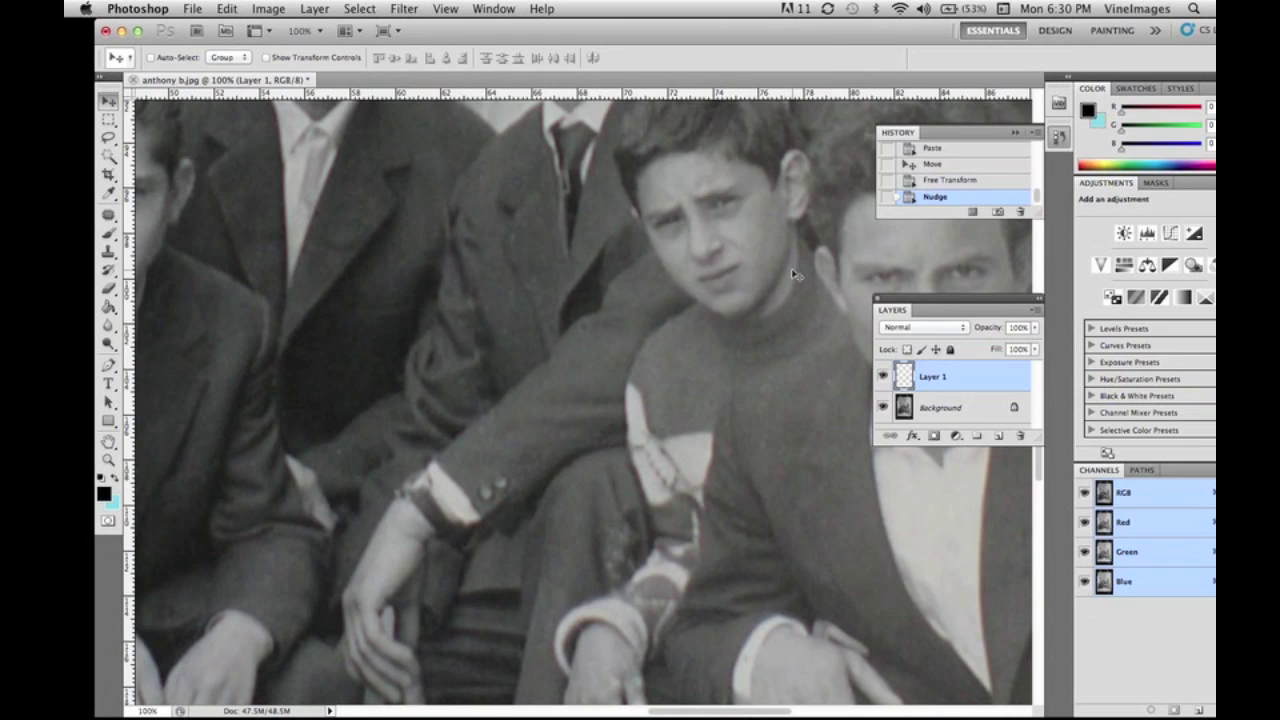
# Erase the excess edges of Layer 1 around the jacket sleeve, redoing the last stroke, and flatten the image.
pyautogui.click(109, 289)
pyautogui.moveTo(466, 214)
pyautogui.mouseDown()
pyautogui.moveTo(437, 206)
pyautogui.moveTo(427, 240)
pyautogui.moveTo(446, 288)
pyautogui.mouseUp()
pyautogui.moveTo(467, 298); pyautogui.dragTo(467, 276)
pyautogui.click(493, 9)
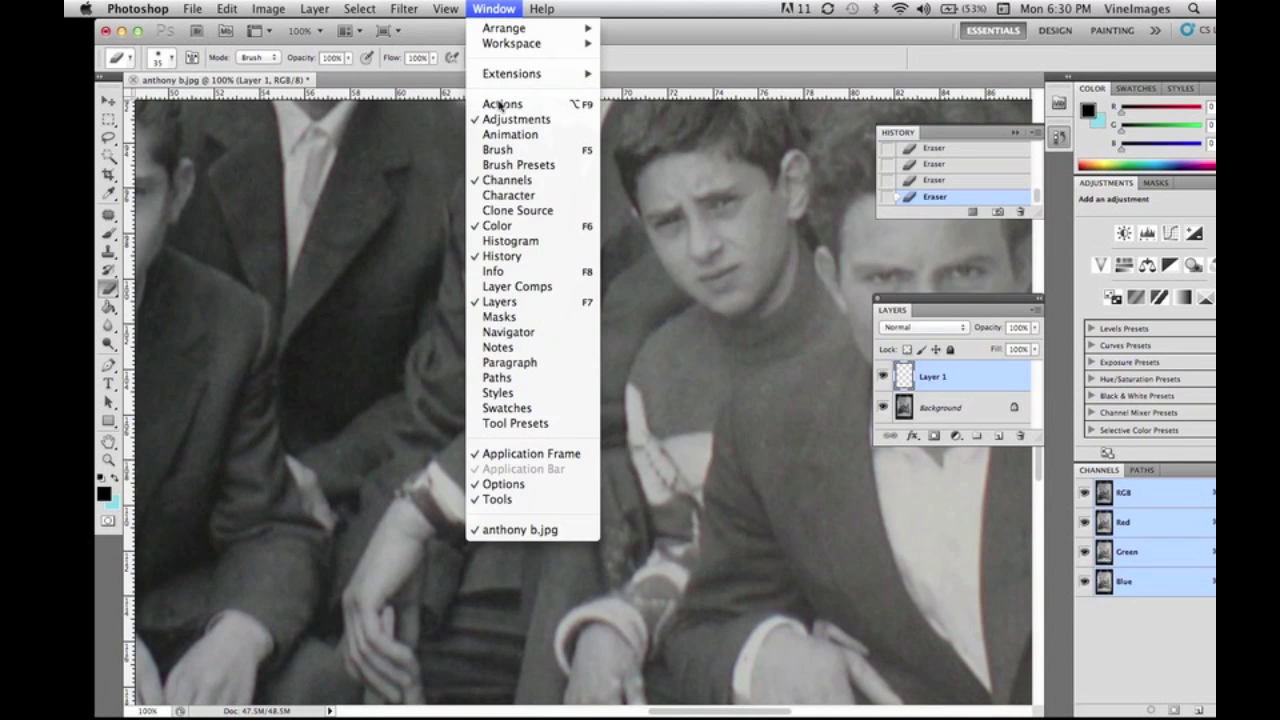
pyautogui.click(495, 258)
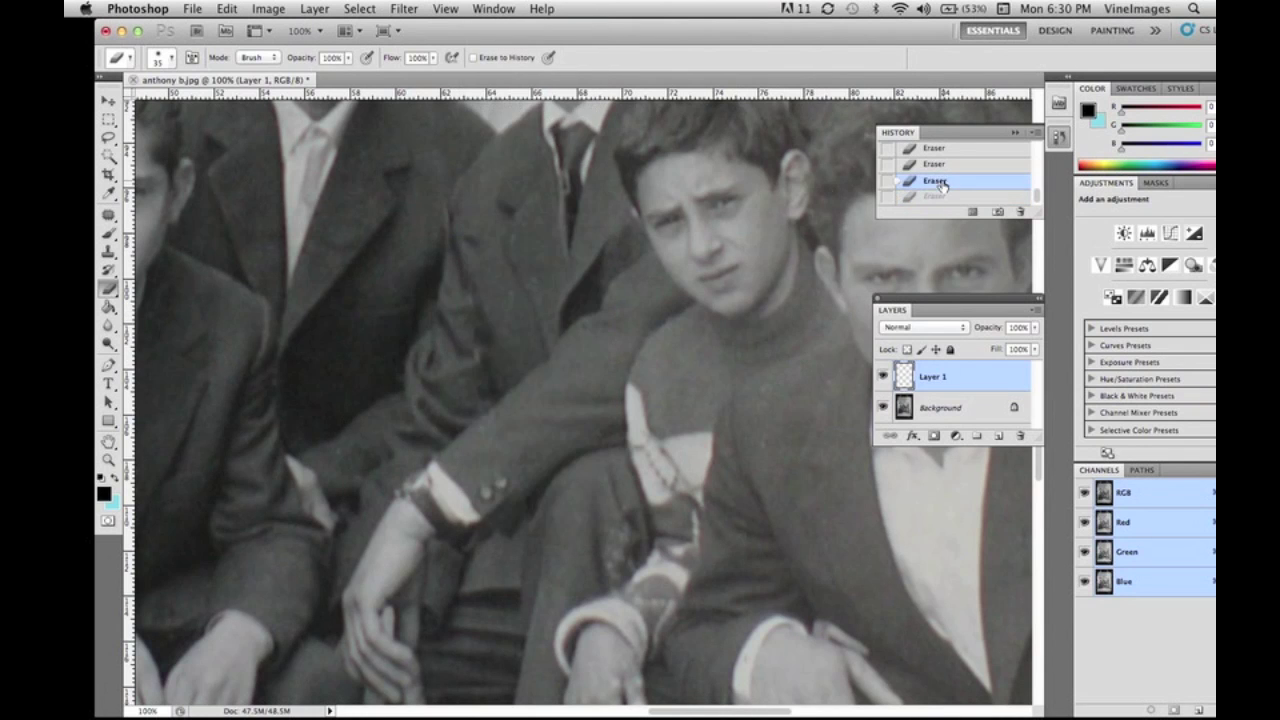
pyautogui.click(478, 345)
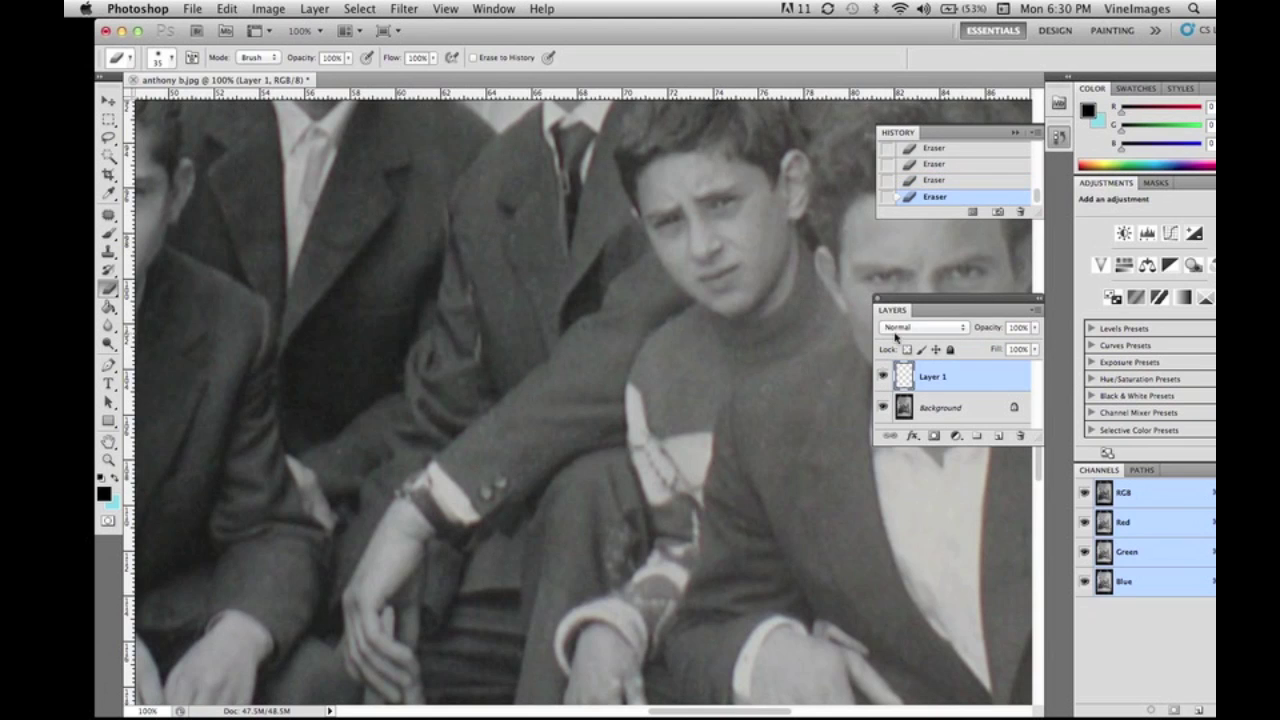
pyautogui.click(1039, 314)
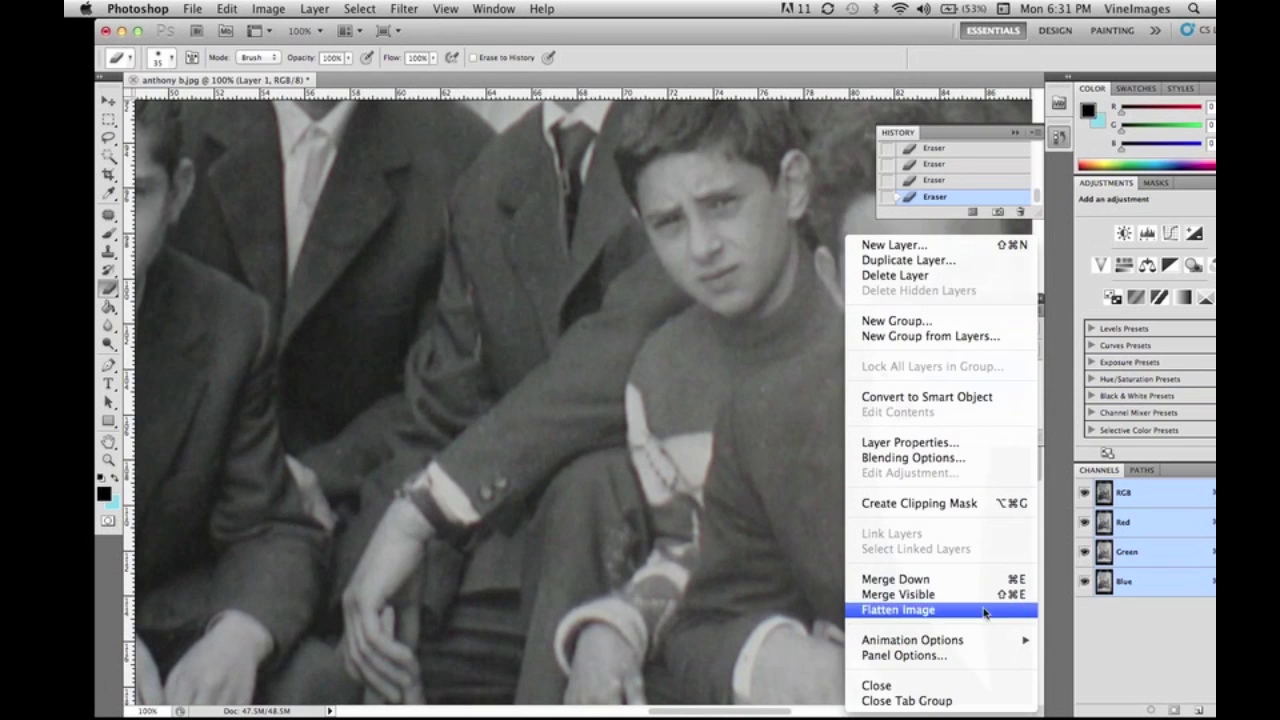
pyautogui.click(960, 607)
# Clone over the light scratches along the seated man's jacket sleeve with a 17 px brush at 22% opacity.
pyautogui.press('s')
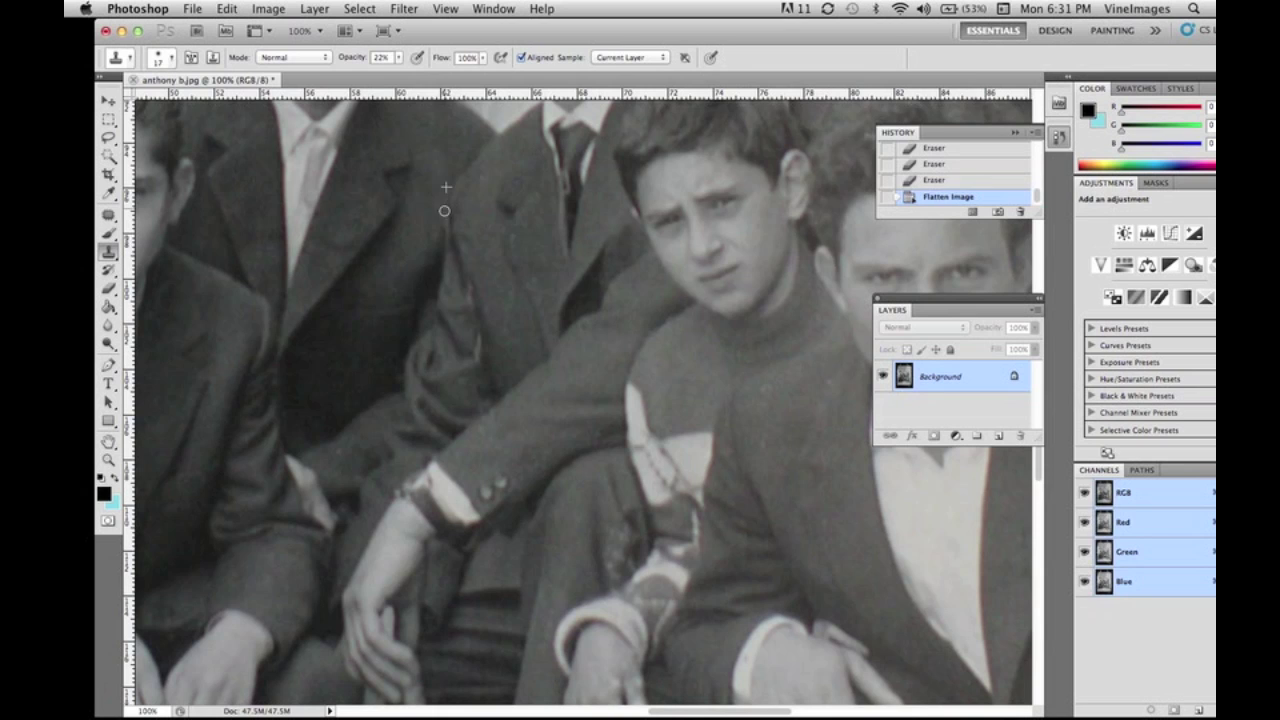
pyautogui.moveTo(437, 220); pyautogui.dragTo(475, 237)
pyautogui.click(472, 277)
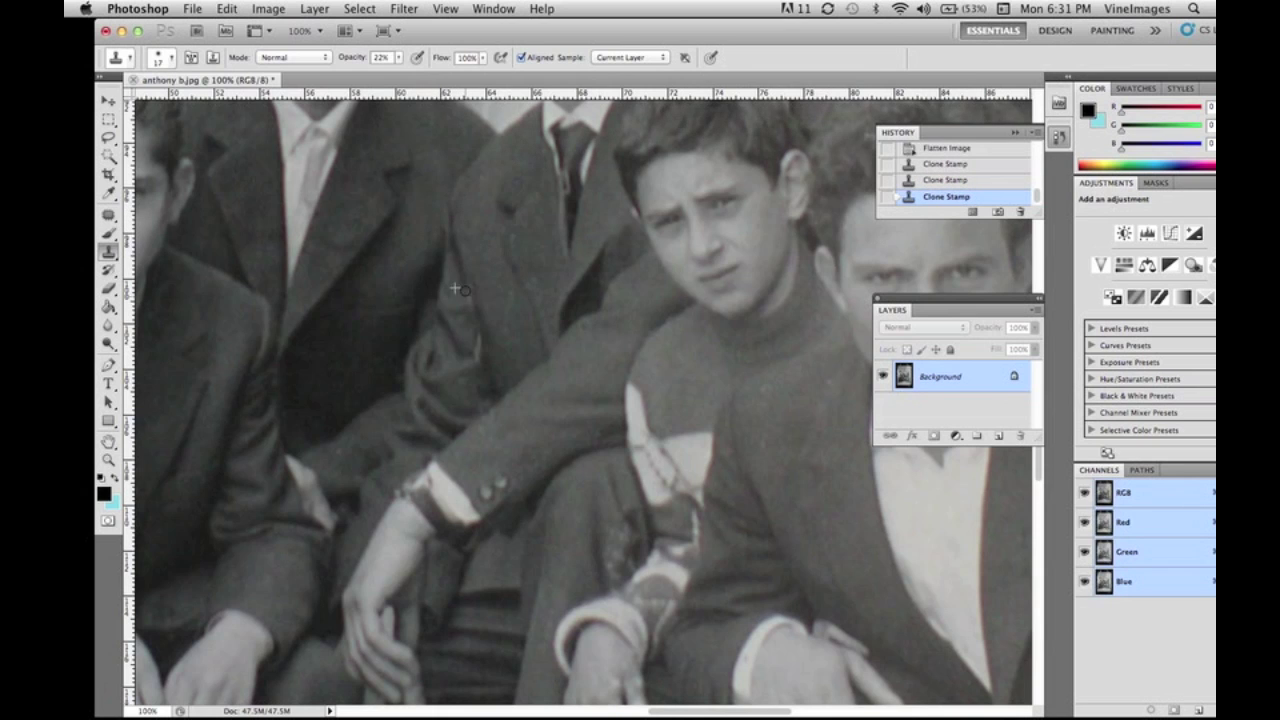
pyautogui.click(467, 342)
pyautogui.click(476, 368)
pyautogui.click(474, 334)
pyautogui.keyDown('alt'); pyautogui.click(483, 291); pyautogui.keyUp('alt')
pyautogui.click(469, 279)
pyautogui.click(484, 379)
pyautogui.click(766, 443)
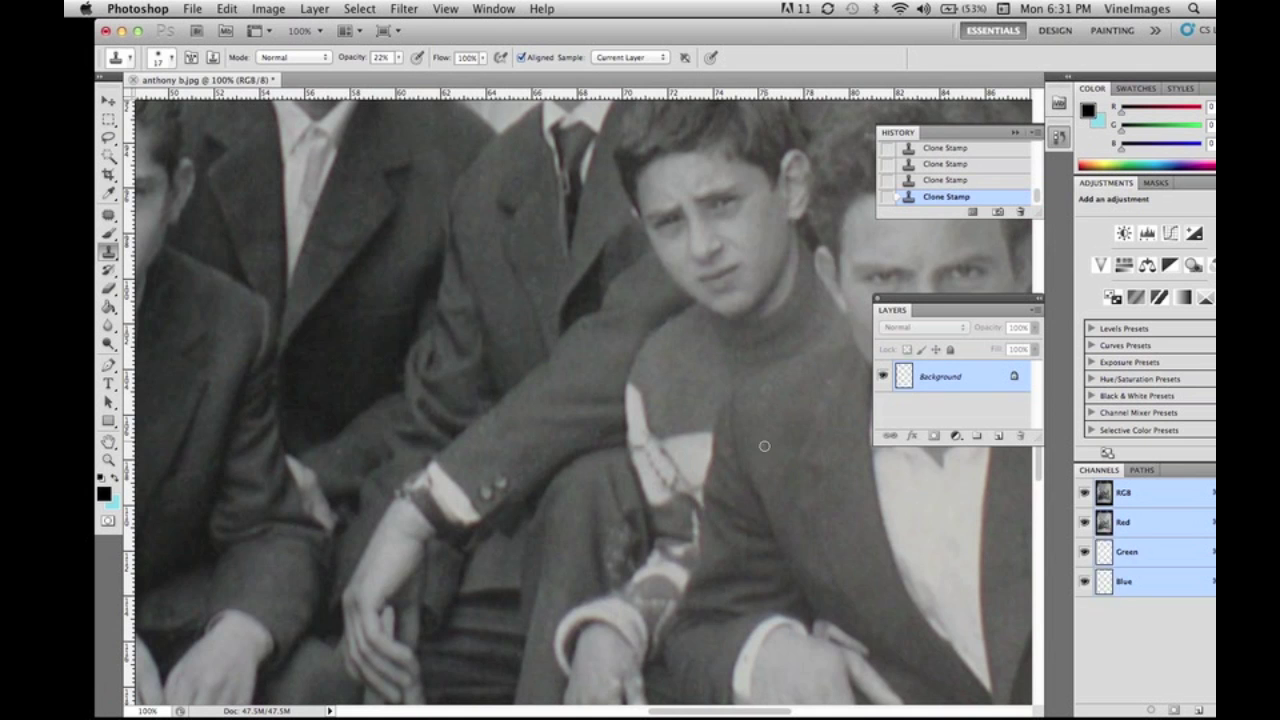
# Patch the upper part of the thin white scratch on the front squatting man's jacket shoulder.
pyautogui.press('super+minus')
pyautogui.press('super+minus')
pyautogui.press('super+minus')
pyautogui.press('super+minus')
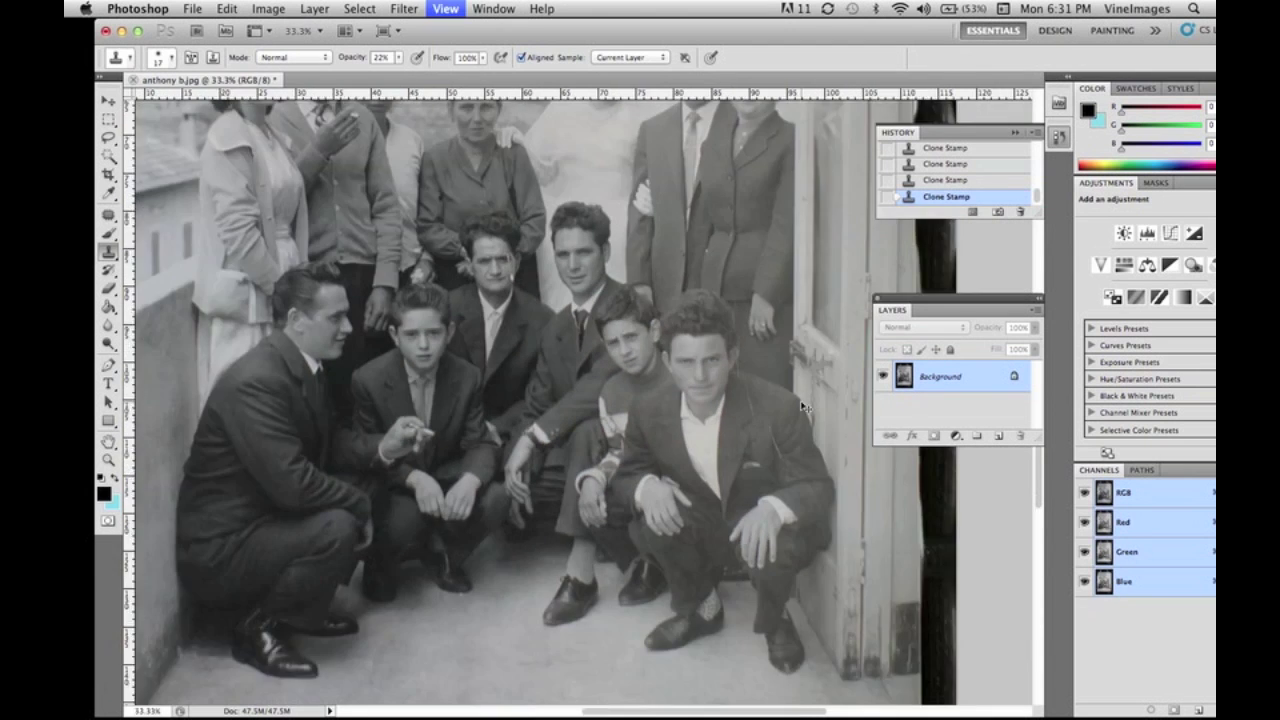
pyautogui.press('super+plus')
pyautogui.press('super+plus')
pyautogui.press('super+plus')
pyautogui.hscroll(10, 591, 285)
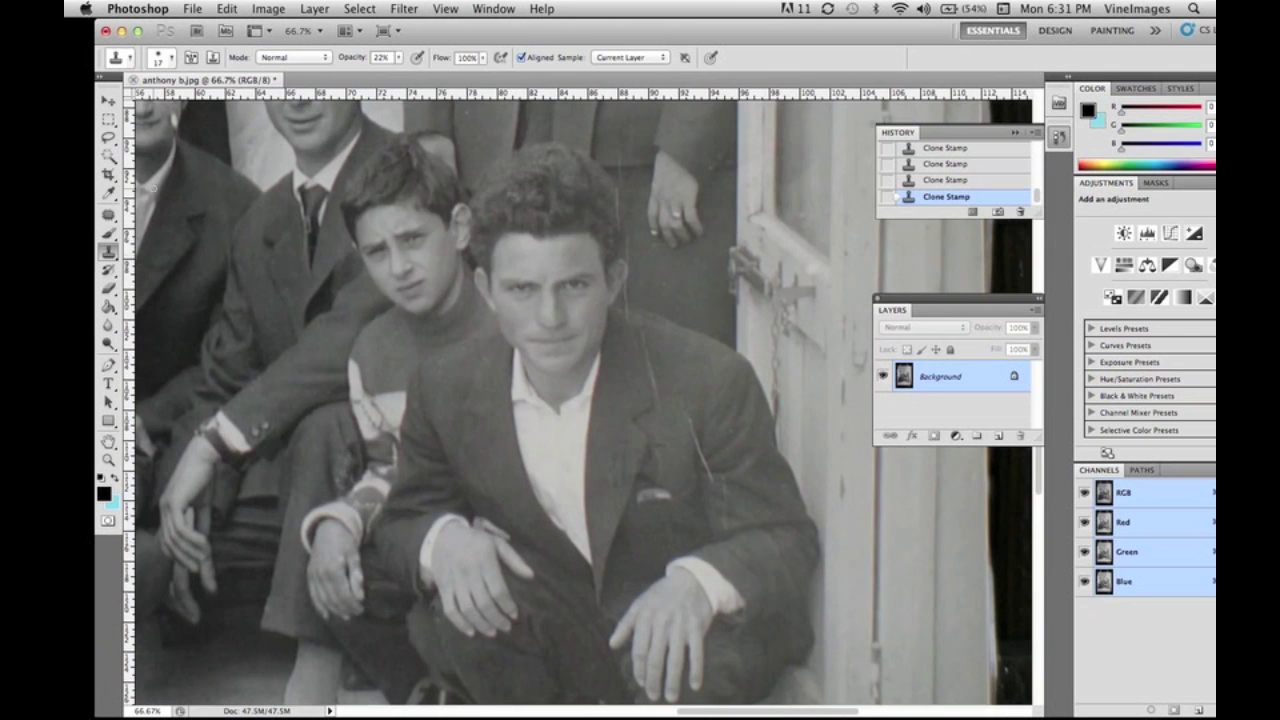
pyautogui.press('j')
pyautogui.moveTo(627, 300); pyautogui.dragTo(629, 297)
pyautogui.moveTo(628, 296)
pyautogui.mouseDown()
pyautogui.moveTo(654, 300)
pyautogui.moveTo(634, 323)
pyautogui.moveTo(660, 330)
pyautogui.moveTo(652, 373)
pyautogui.mouseUp()
pyautogui.press('super+d')
pyautogui.press('super+d')
pyautogui.moveTo(650, 364); pyautogui.dragTo(677, 379)
pyautogui.press('super+d')
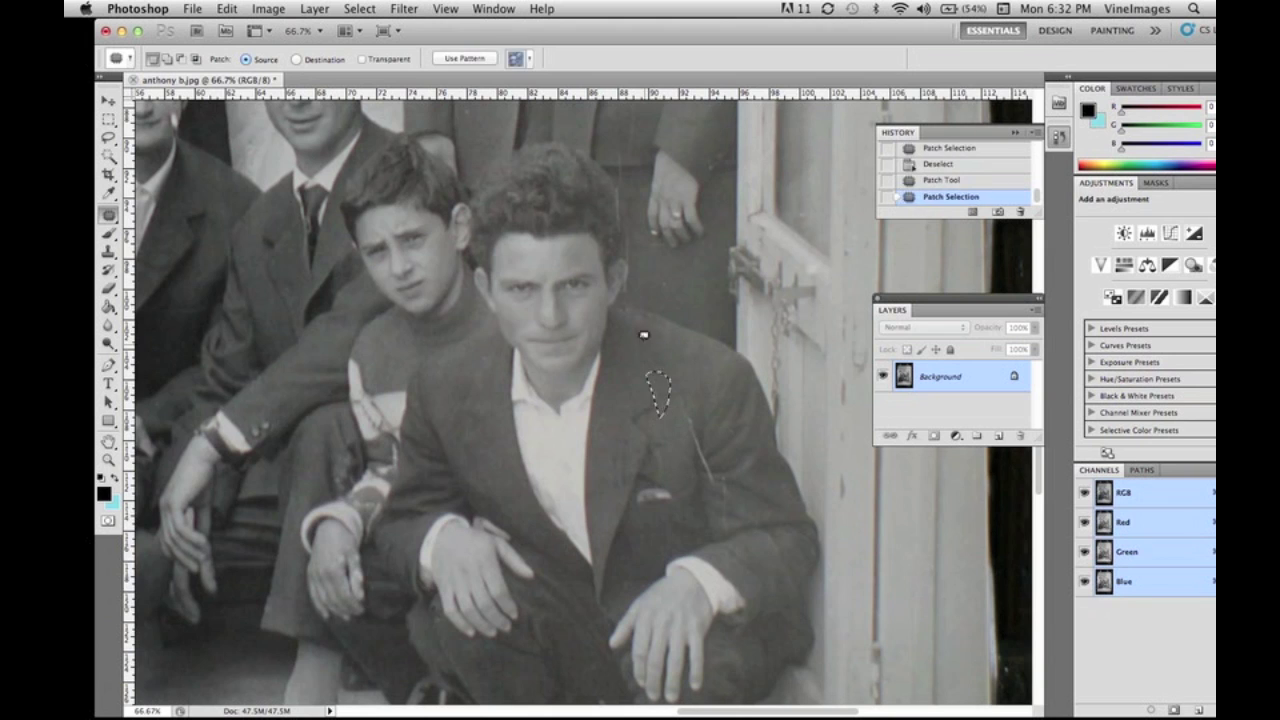
# Patch the middle section of the scratch on the chest of the front man's jacket.
pyautogui.moveTo(643, 337)
pyautogui.mouseDown()
pyautogui.moveTo(634, 346)
pyautogui.moveTo(662, 400)
pyautogui.mouseUp()
pyautogui.press('super+d')
pyautogui.moveTo(666, 408)
pyautogui.mouseDown()
pyautogui.moveTo(664, 436)
pyautogui.moveTo(617, 480)
pyautogui.moveTo(620, 428)
pyautogui.moveTo(655, 430)
pyautogui.mouseUp()
pyautogui.press('super+d')
pyautogui.press('super+d')
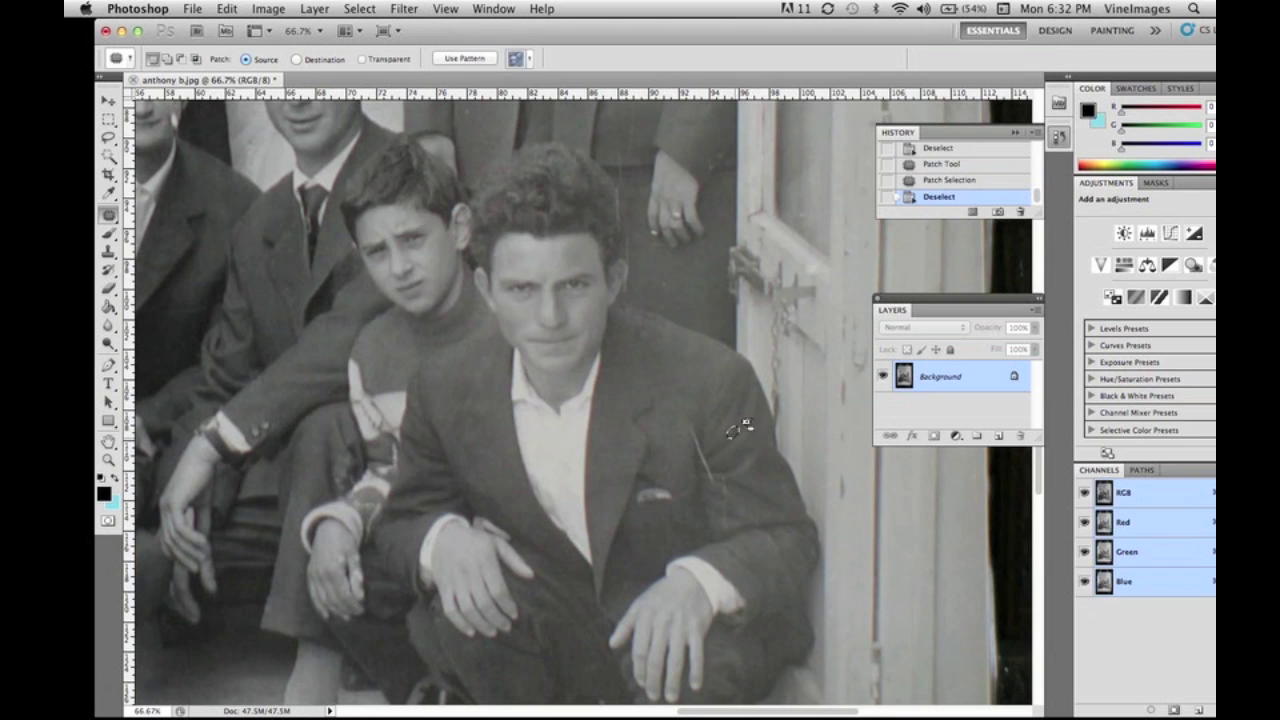
# Patch the faint line beside the front man's hair and the top of the remaining scratch on his sleeve.
pyautogui.moveTo(614, 196); pyautogui.dragTo(615, 197)
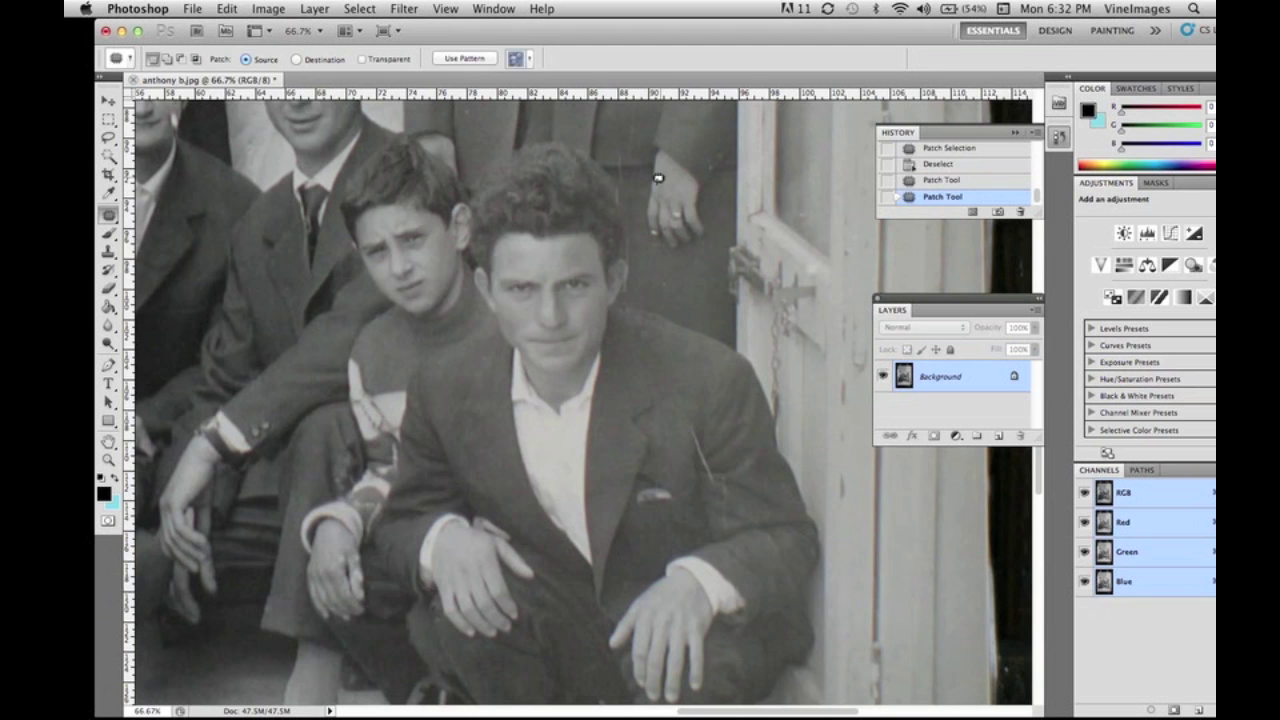
pyautogui.moveTo(628, 286); pyautogui.dragTo(628, 289)
pyautogui.moveTo(693, 418)
pyautogui.mouseDown()
pyautogui.moveTo(702, 446)
pyautogui.moveTo(695, 420)
pyautogui.mouseUp()
pyautogui.moveTo(698, 436)
pyautogui.mouseDown()
pyautogui.moveTo(713, 420)
pyautogui.moveTo(702, 446)
pyautogui.mouseUp()
pyautogui.press('super+d')
pyautogui.press('super+d')
# Patch further down the sleeve scratch and step back in the history to discard the unwanted patch.
pyautogui.moveTo(709, 464)
pyautogui.mouseDown()
pyautogui.moveTo(730, 468)
pyautogui.moveTo(734, 508)
pyautogui.moveTo(712, 466)
pyautogui.mouseUp()
pyautogui.click(949, 179)
pyautogui.click(946, 165)
pyautogui.click(732, 476)
pyautogui.press('super+d')
# Patch the lower end of the scratch on the front man's jacket sleeve and clear the selection.
pyautogui.moveTo(713, 475)
pyautogui.mouseDown()
pyautogui.moveTo(740, 458)
pyautogui.moveTo(702, 452)
pyautogui.mouseUp()
pyautogui.press('super+d')
pyautogui.moveTo(705, 460); pyautogui.dragTo(723, 461)
pyautogui.press('super+d')
pyautogui.press('super+z')
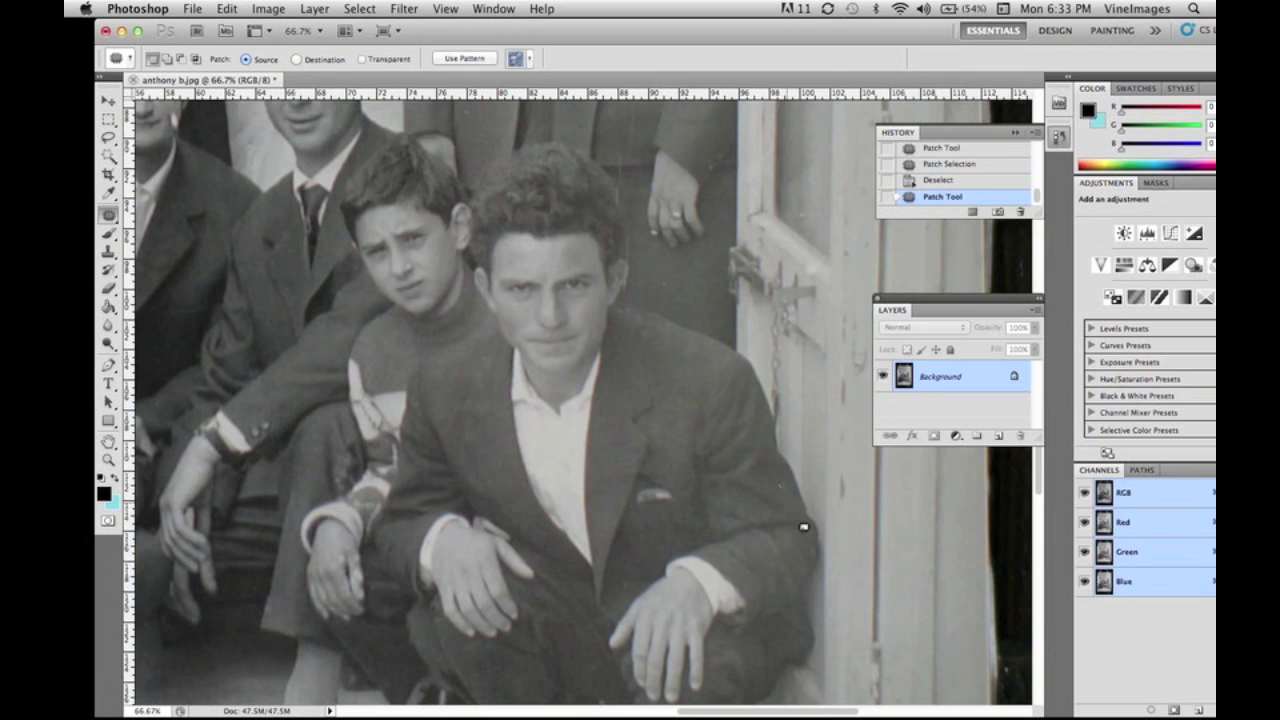
pyautogui.press('super+z')
pyautogui.scroll(-5, 800, 480)
pyautogui.press('super+z')
pyautogui.press('super+d')
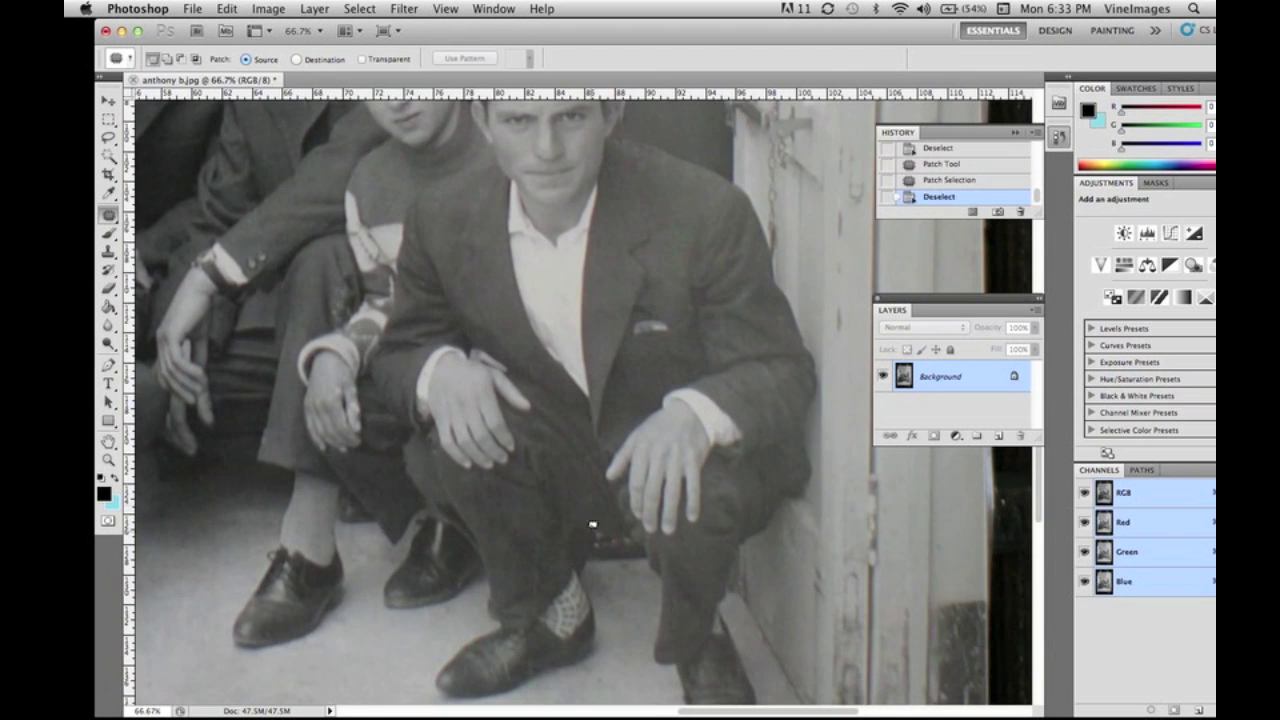
# Patch the thin vertical line above the front man's hair, against the standing woman's skirt.
pyautogui.scroll(7, 620, 510)
pyautogui.scroll(4, 648, 502)
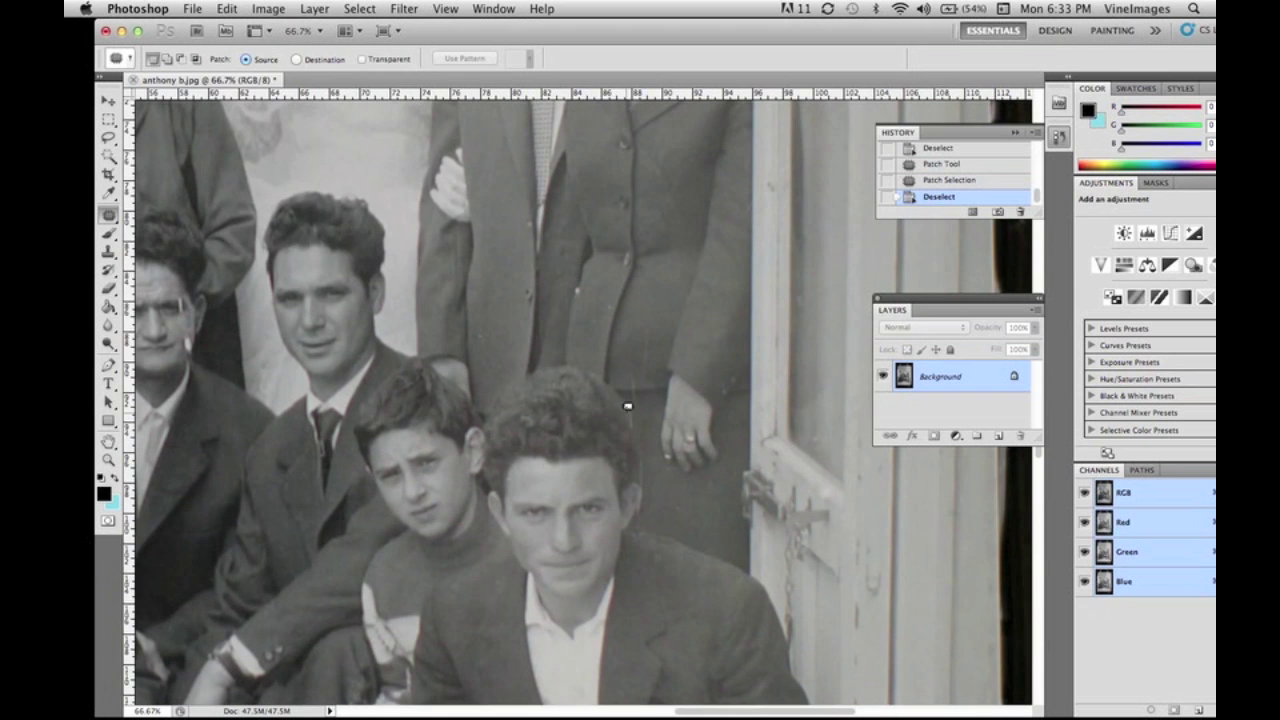
pyautogui.moveTo(628, 402); pyautogui.dragTo(626, 354)
pyautogui.press('super+d')
pyautogui.press('super+d')
# Patch the small spots around the waist and buttons of the standing woman's jacket.
pyautogui.moveTo(609, 293); pyautogui.dragTo(612, 291)
pyautogui.moveTo(612, 299); pyautogui.dragTo(597, 295)
pyautogui.press('super+d')
pyautogui.moveTo(664, 212); pyautogui.dragTo(654, 206)
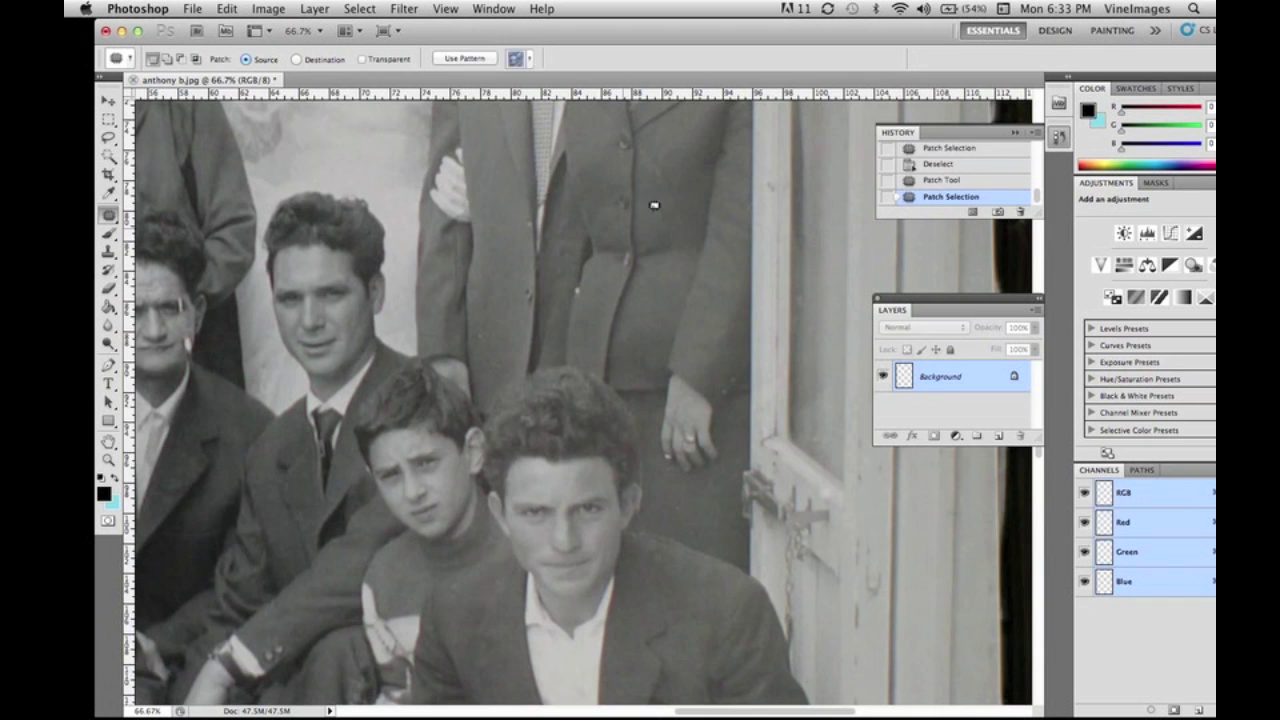
pyautogui.press('super+d')
# Patch the blemishes on the upper part of the standing woman's jacket and the hem of the man's jacket.
pyautogui.scroll(4, 688, 309)
pyautogui.moveTo(676, 309); pyautogui.dragTo(683, 291)
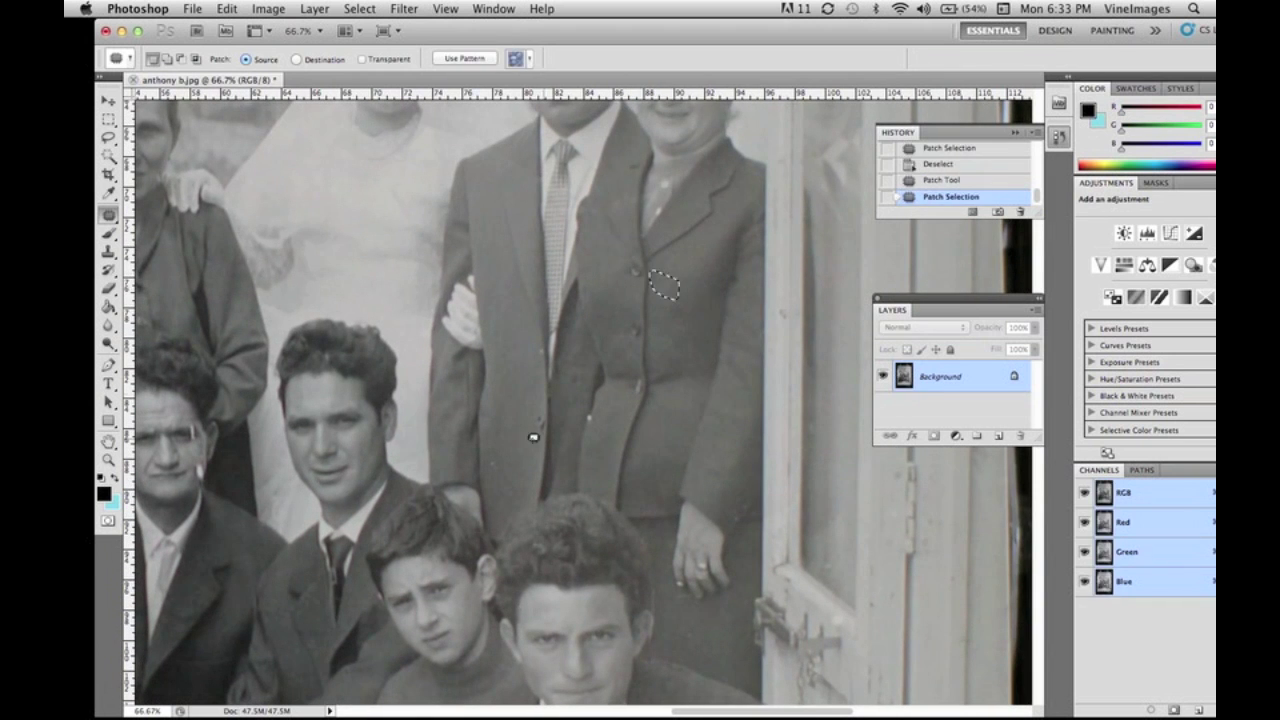
pyautogui.moveTo(492, 473); pyautogui.dragTo(492, 462)
pyautogui.press('super+d')
# Patch the marks on the standing woman's dark skirt just below her hand.
pyautogui.scroll(-5, 493, 443)
pyautogui.hscroll(2, 493, 443)
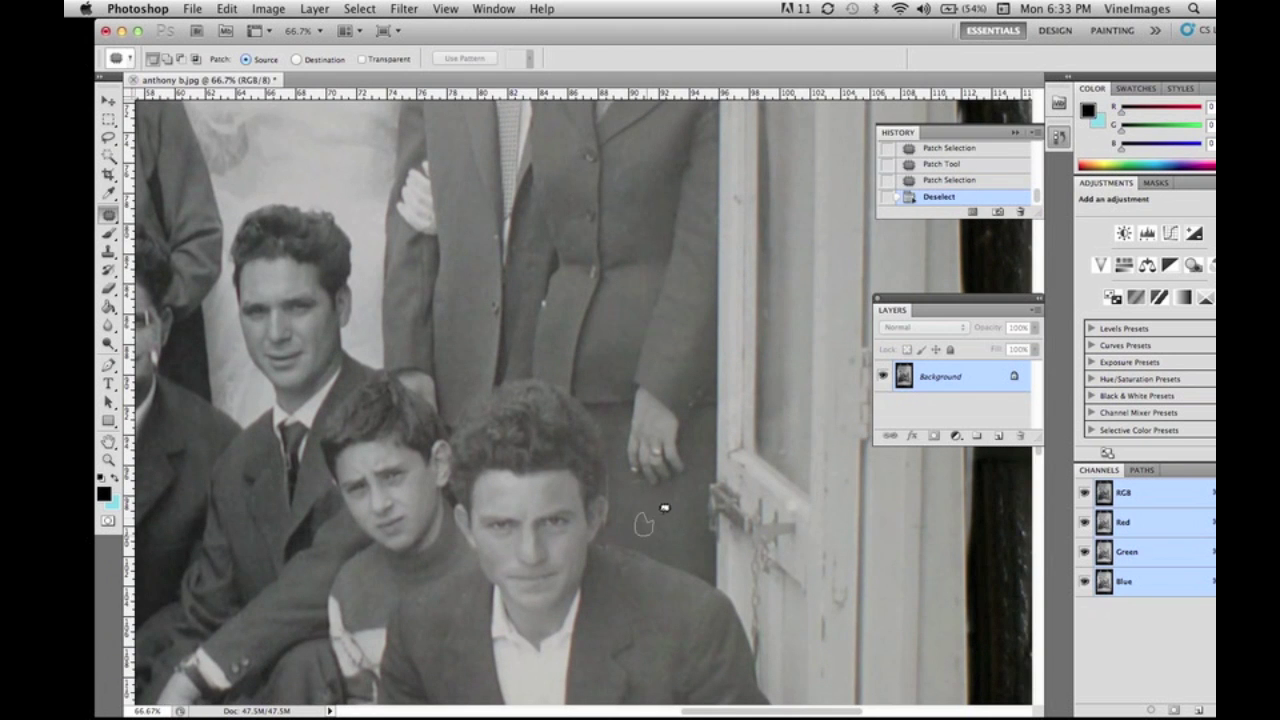
pyautogui.moveTo(665, 508); pyautogui.dragTo(653, 514)
pyautogui.press('super+d')
pyautogui.moveTo(645, 526)
pyautogui.mouseDown()
pyautogui.moveTo(601, 540)
pyautogui.moveTo(624, 555)
pyautogui.mouseUp()
pyautogui.press('super+d')
# Patch the blemish on the floor in front of the squatting men.
pyautogui.moveTo(716, 505); pyautogui.dragTo(711, 317)
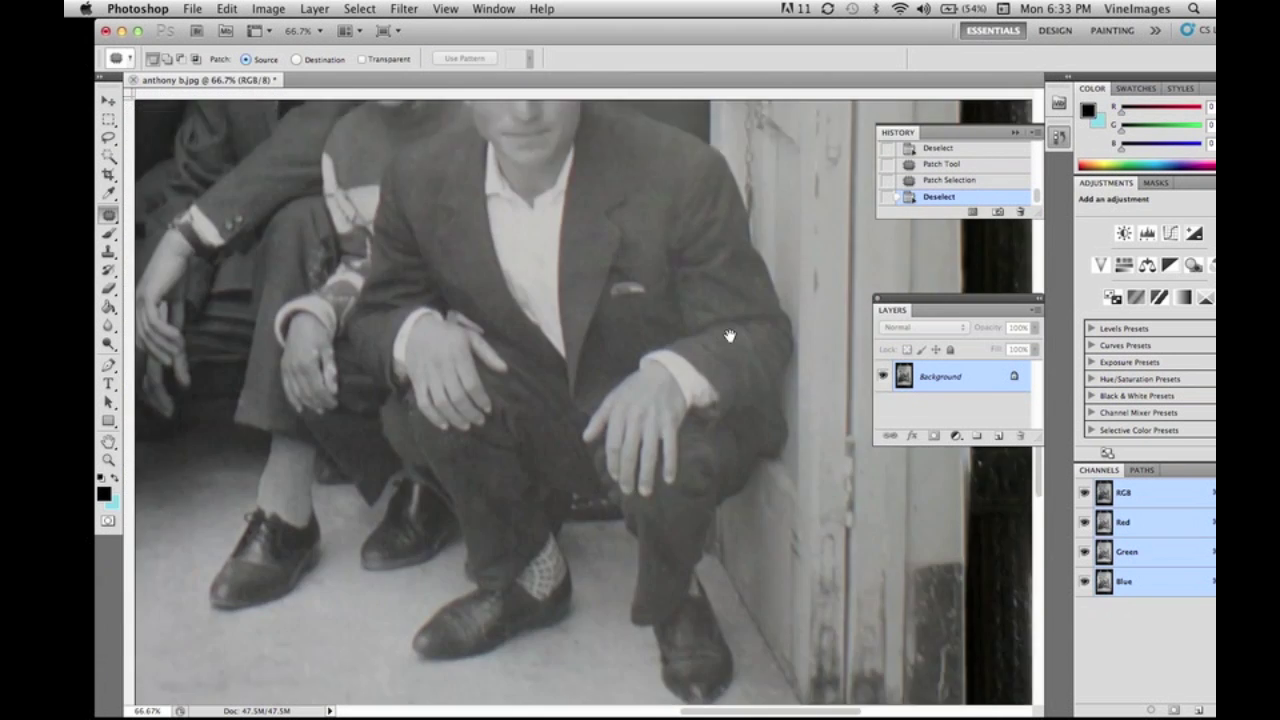
pyautogui.moveTo(716, 471); pyautogui.dragTo(697, 238)
pyautogui.moveTo(383, 597); pyautogui.dragTo(387, 601)
pyautogui.moveTo(386, 598); pyautogui.dragTo(403, 590)
pyautogui.press('super+d')
# Show the rulers again and patch the spots on the standing woman's lapel and the jacket of the man beside her.
pyautogui.moveTo(640, 200); pyautogui.dragTo(620, 527)
pyautogui.moveTo(655, 130); pyautogui.dragTo(587, 525)
pyautogui.press('super+r')
pyautogui.moveTo(553, 464); pyautogui.dragTo(547, 464)
pyautogui.moveTo(549, 474); pyautogui.dragTo(535, 500)
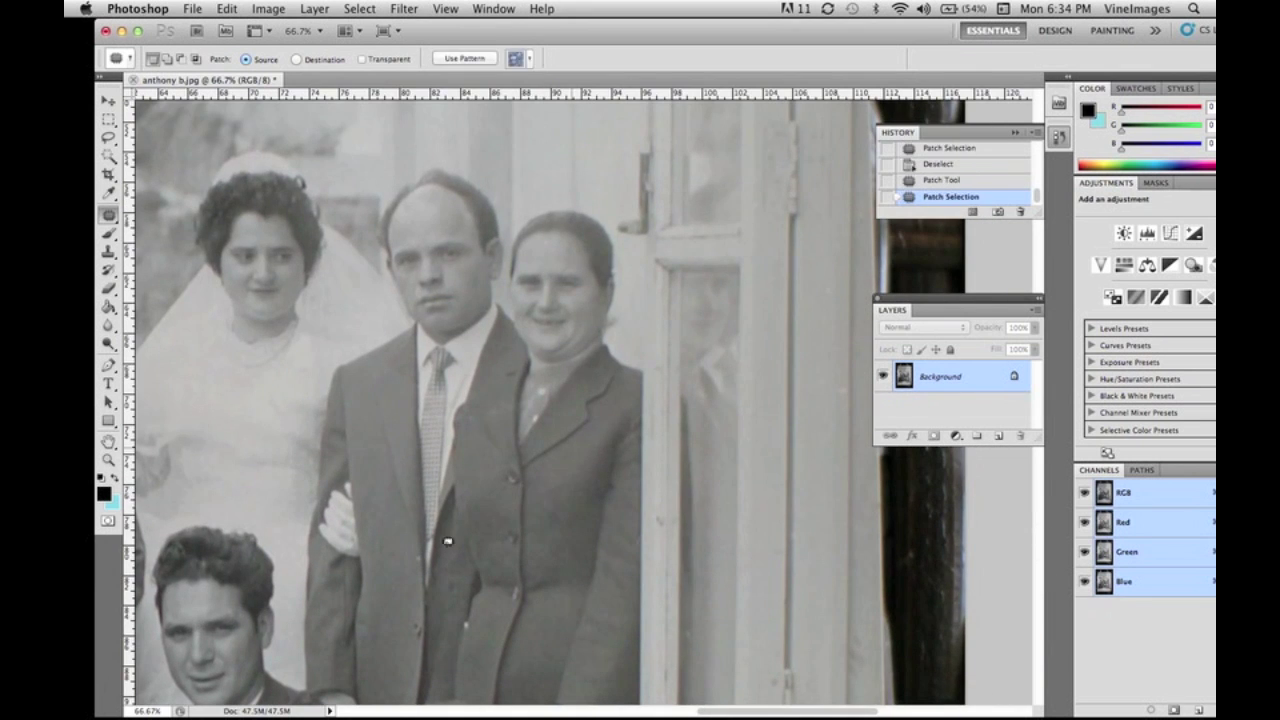
pyautogui.press('super+d')
pyautogui.moveTo(421, 552); pyautogui.dragTo(420, 554)
pyautogui.press('super+d')
# Patch the mark on the pale door frame above the standing couple's heads.
pyautogui.scroll(8, 617, 466)
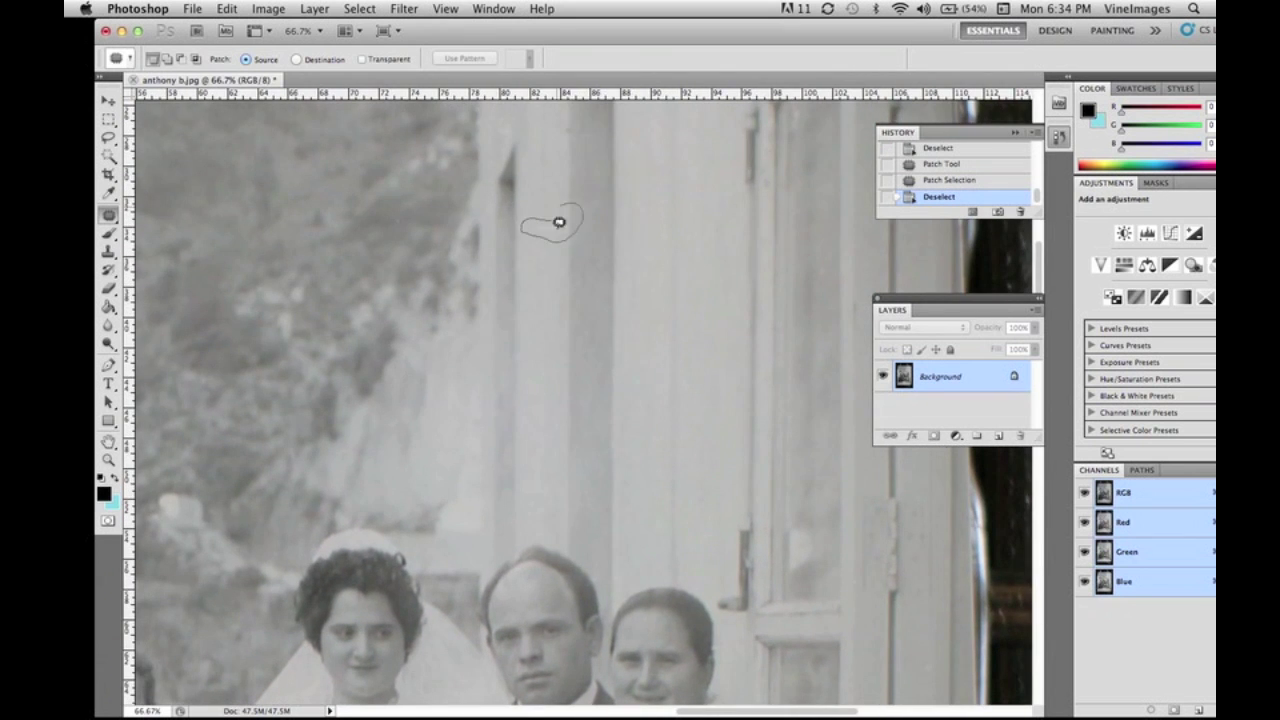
pyautogui.moveTo(559, 222); pyautogui.dragTo(562, 212)
pyautogui.moveTo(557, 224); pyautogui.dragTo(559, 250)
pyautogui.press('super+d')
# Patch the fine vertical scratch beside the front man's hair and ear at 200% zoom.
pyautogui.moveTo(700, 630); pyautogui.dragTo(654, 454)
pyautogui.moveTo(560, 620)
pyautogui.mouseDown()
pyautogui.moveTo(420, 322)
pyautogui.moveTo(497, 449)
pyautogui.mouseUp()
pyautogui.press('super+plus')
pyautogui.press('super+plus')
pyautogui.moveTo(451, 374); pyautogui.dragTo(496, 316)
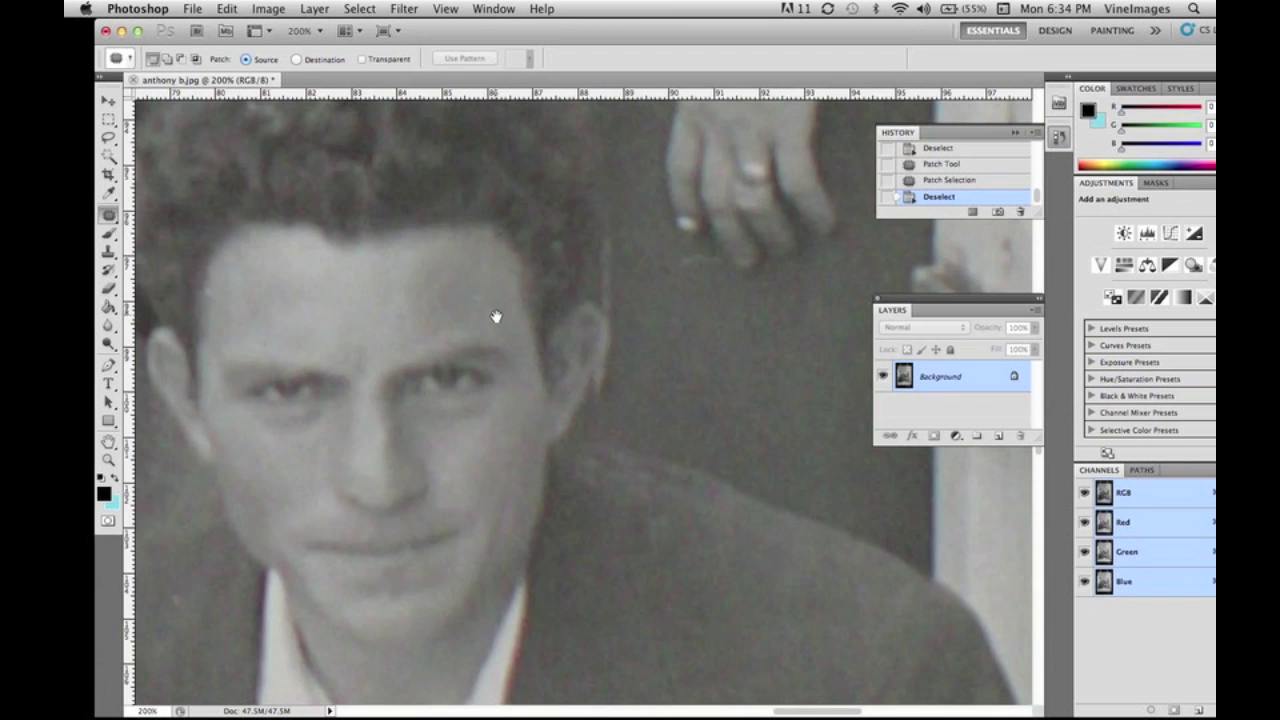
pyautogui.moveTo(598, 284); pyautogui.dragTo(652, 394)
pyautogui.press('super+d')
# Clone away the light marks along the outer edge of the front man's ear with a 13 px brush at 22% opacity.
pyautogui.press('s')
pyautogui.click(160, 58)
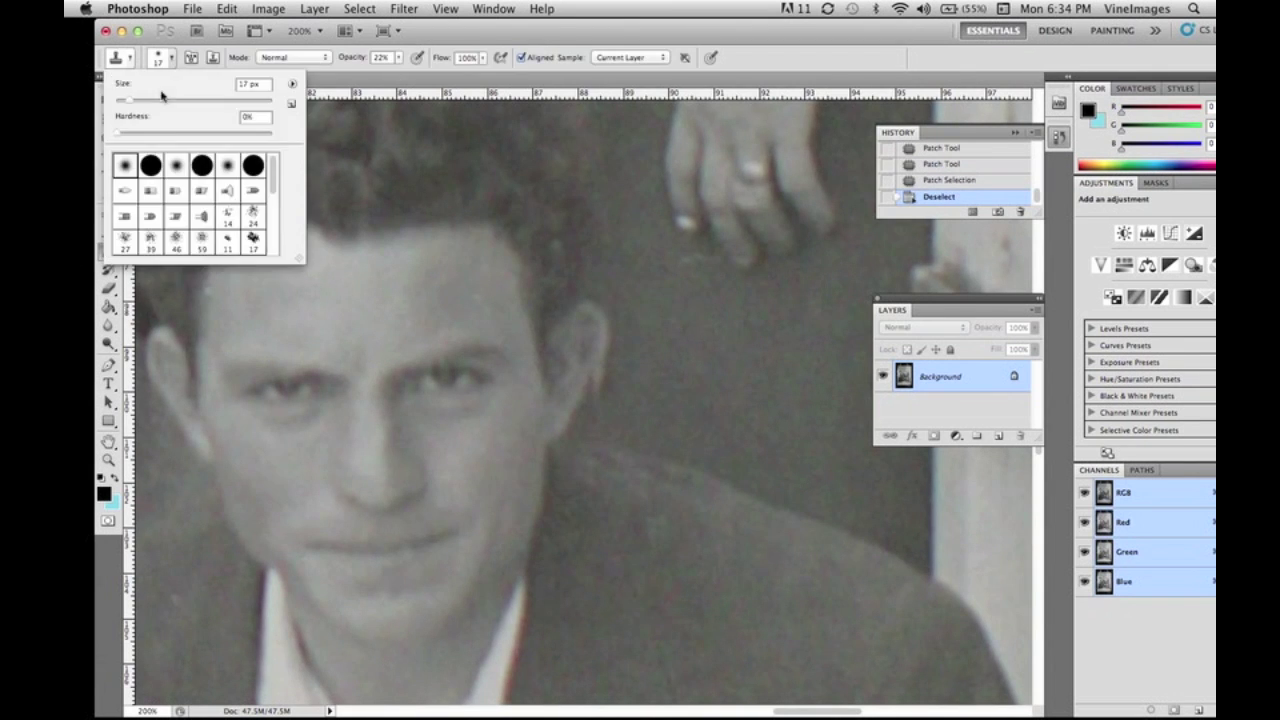
pyautogui.keyDown('alt'); pyautogui.click(628, 391); pyautogui.keyUp('alt')
pyautogui.click(606, 375)
pyautogui.keyDown('alt'); pyautogui.click(654, 383); pyautogui.keyUp('alt')
pyautogui.click(603, 389)
pyautogui.click(601, 389)
pyautogui.click(599, 382)
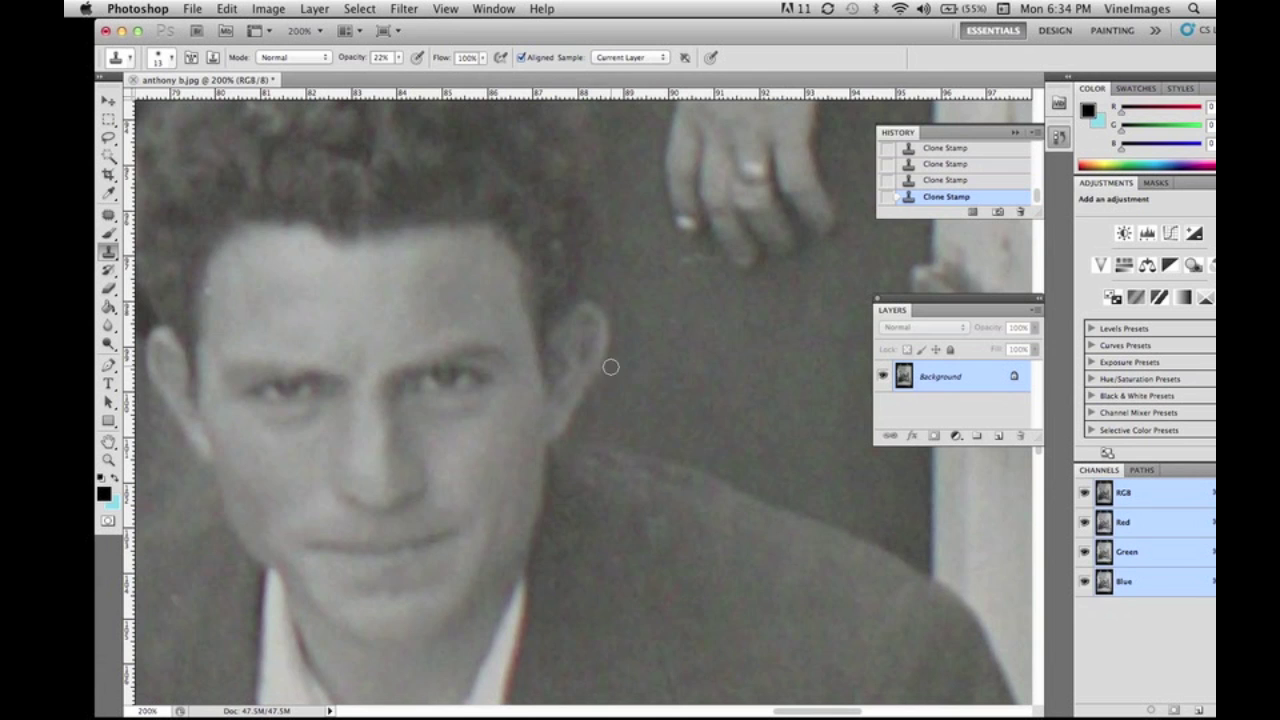
# Examine the whole photo and the faces of the seated men for remaining damage.
pyautogui.scroll(-2, 710, 325)
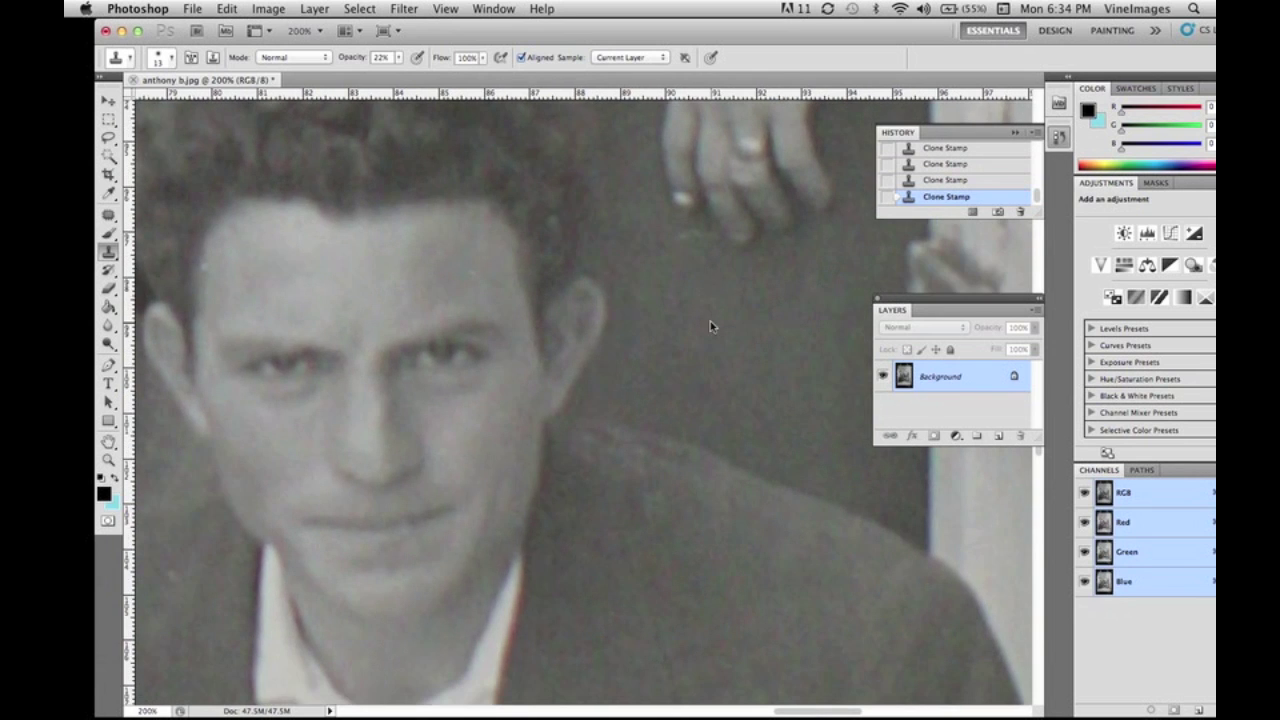
pyautogui.press('super+minus')
pyautogui.press('super+minus')
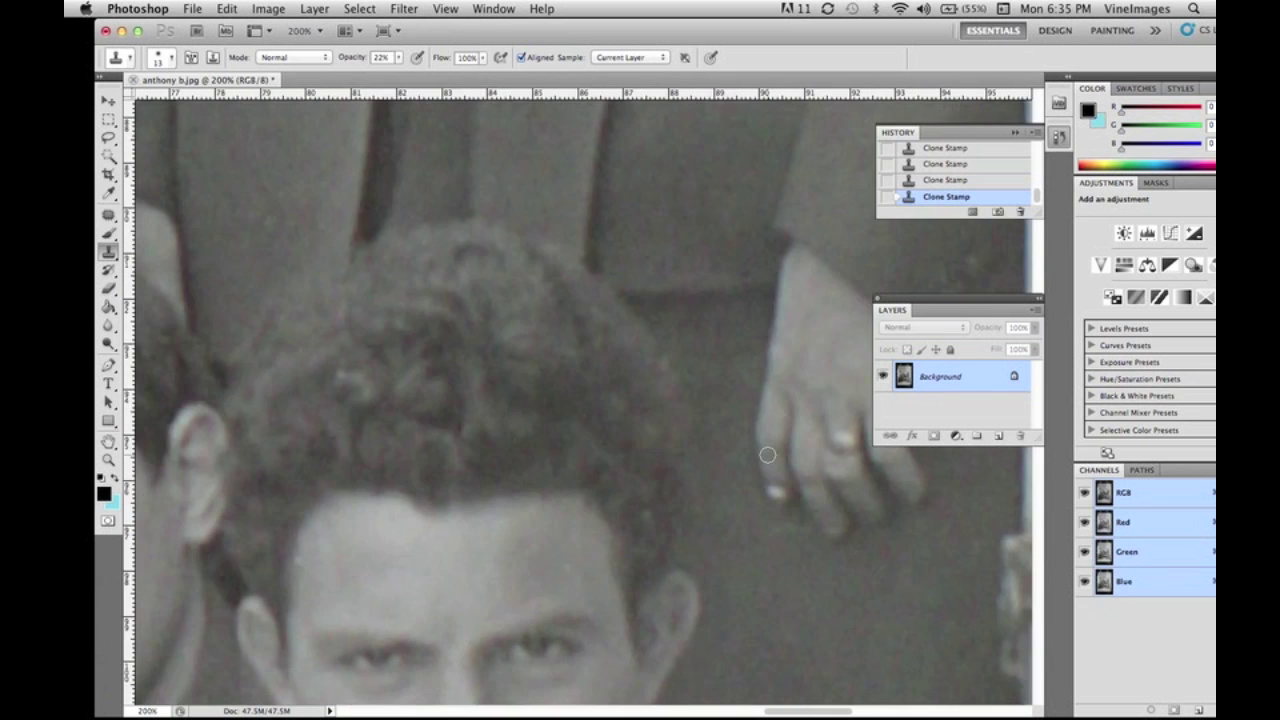
pyautogui.press('super+minus')
pyautogui.press('super+minus')
pyautogui.press('super+minus')
pyautogui.press('super+minus')
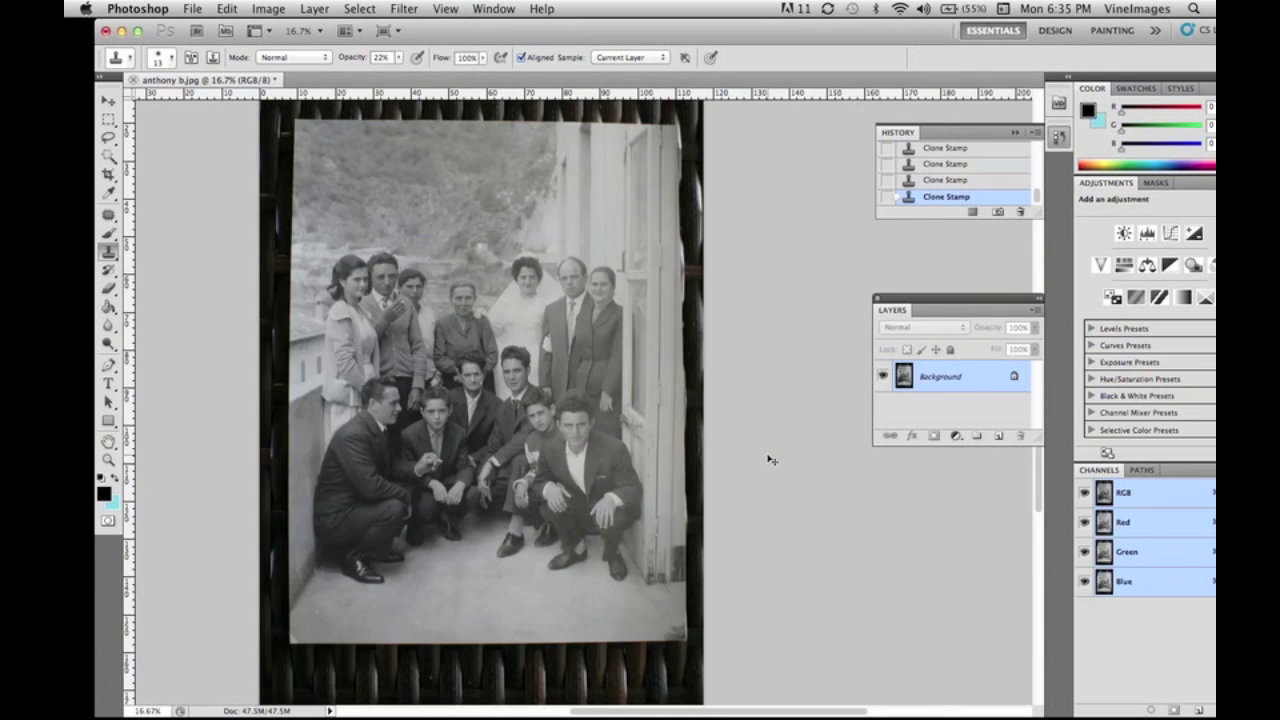
pyautogui.press('super+plus')
pyautogui.press('super+plus')
pyautogui.press('super+plus')
pyautogui.press('super+plus')
pyautogui.press('super+plus')
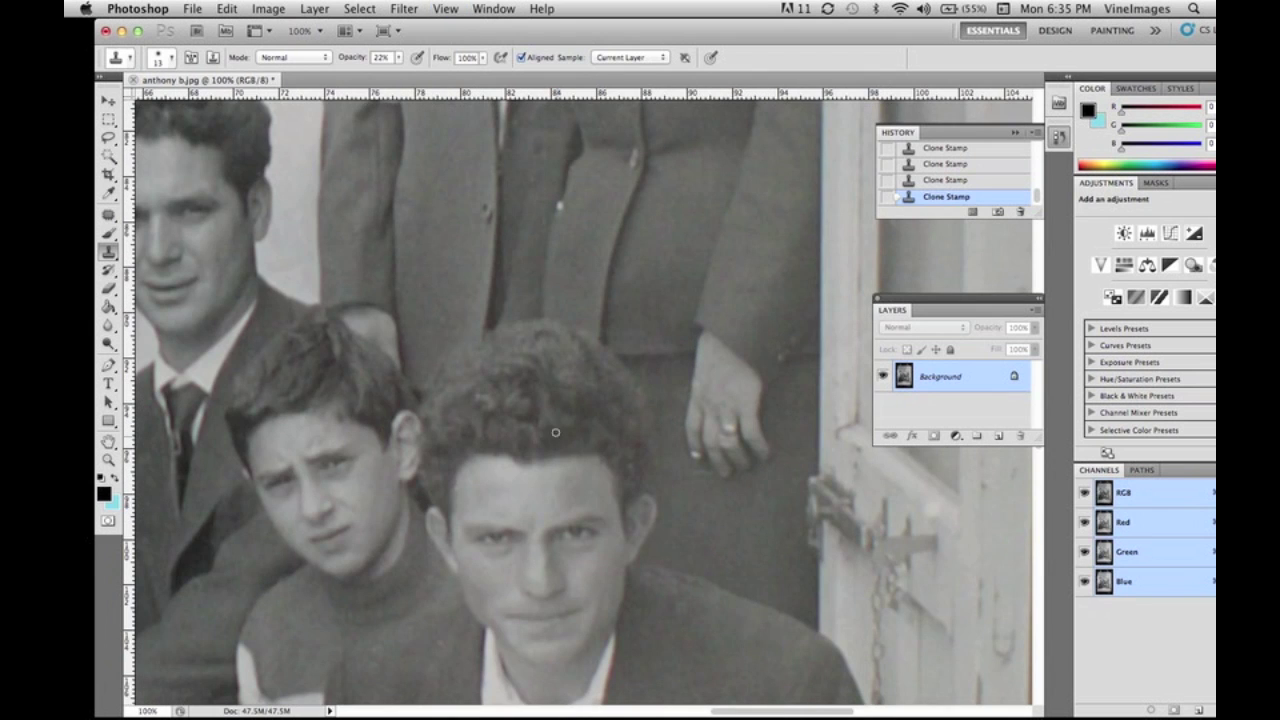
pyautogui.scroll(5, 608, 451)
pyautogui.hscroll(-7, 608, 451)
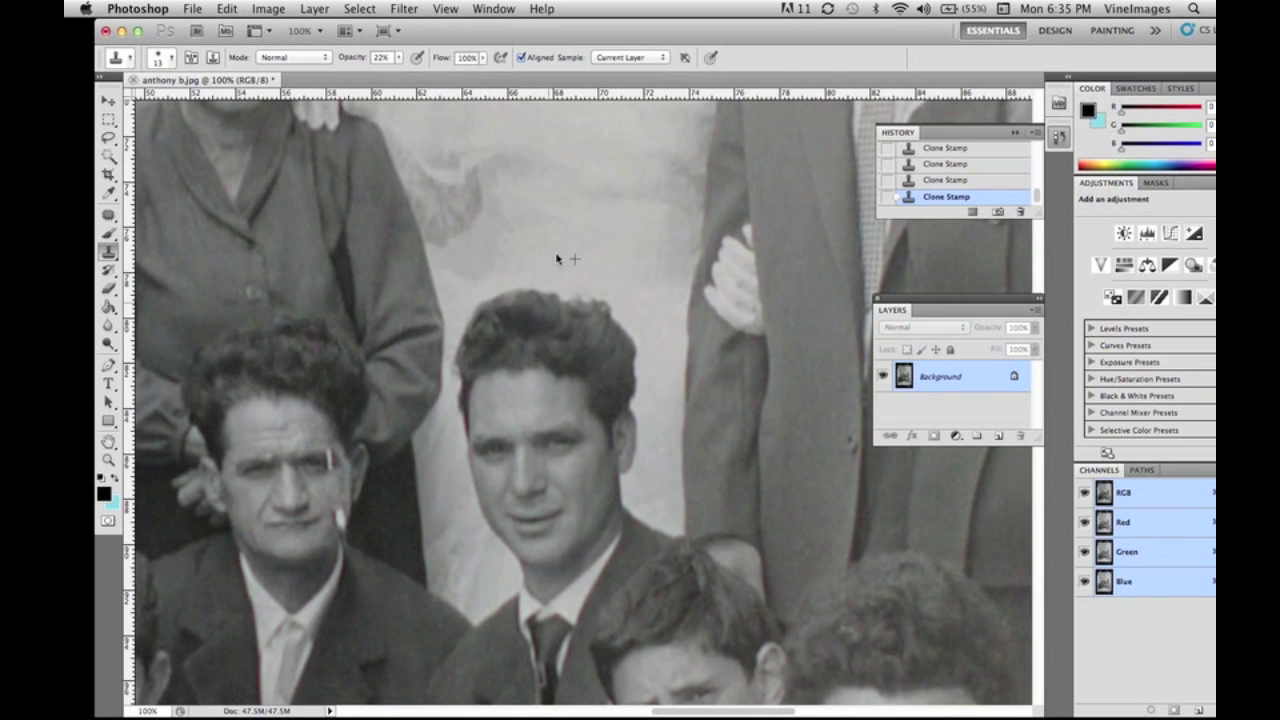
pyautogui.moveTo(557, 259)
pyautogui.mouseDown()
pyautogui.moveTo(631, 388)
pyautogui.moveTo(650, 301)
pyautogui.mouseUp()
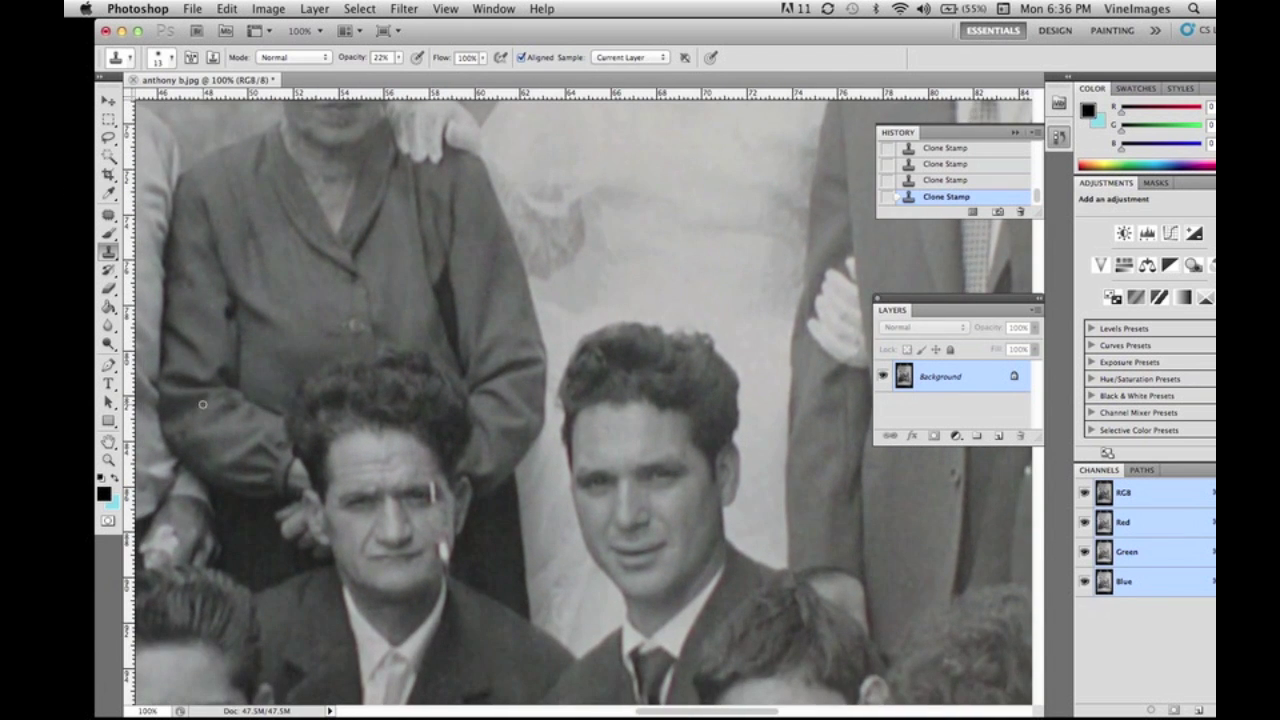
# Lasso the undamaged eye side of the frowning man's face with a 5 px feather and paste it as Layer 1.
pyautogui.click(109, 138)
pyautogui.moveTo(359, 481)
pyautogui.mouseDown()
pyautogui.moveTo(346, 483)
pyautogui.moveTo(363, 523)
pyautogui.moveTo(360, 482)
pyautogui.mouseUp()
pyautogui.rightClick(355, 492)
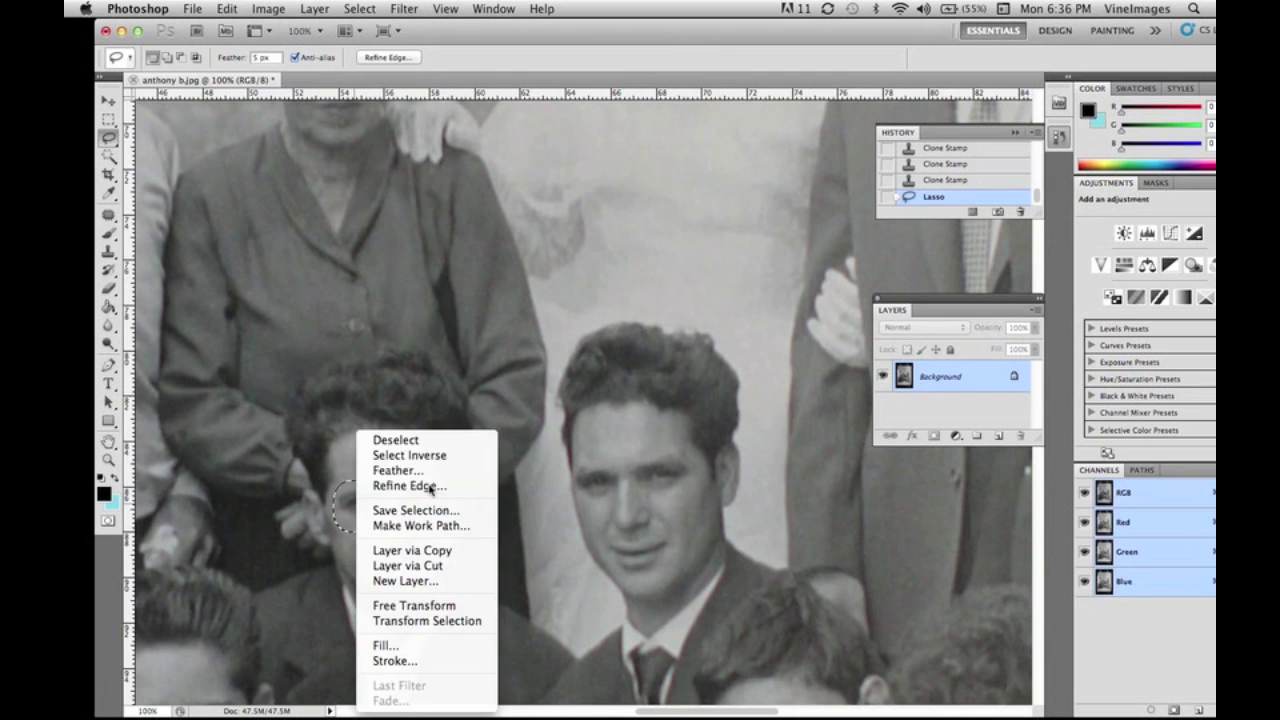
pyautogui.click(226, 12)
pyautogui.click(241, 134)
pyautogui.click(227, 10)
pyautogui.click(242, 165)
# Flip the pasted eye piece horizontally and move it over the white crack beside his other eye.
pyautogui.click(113, 101)
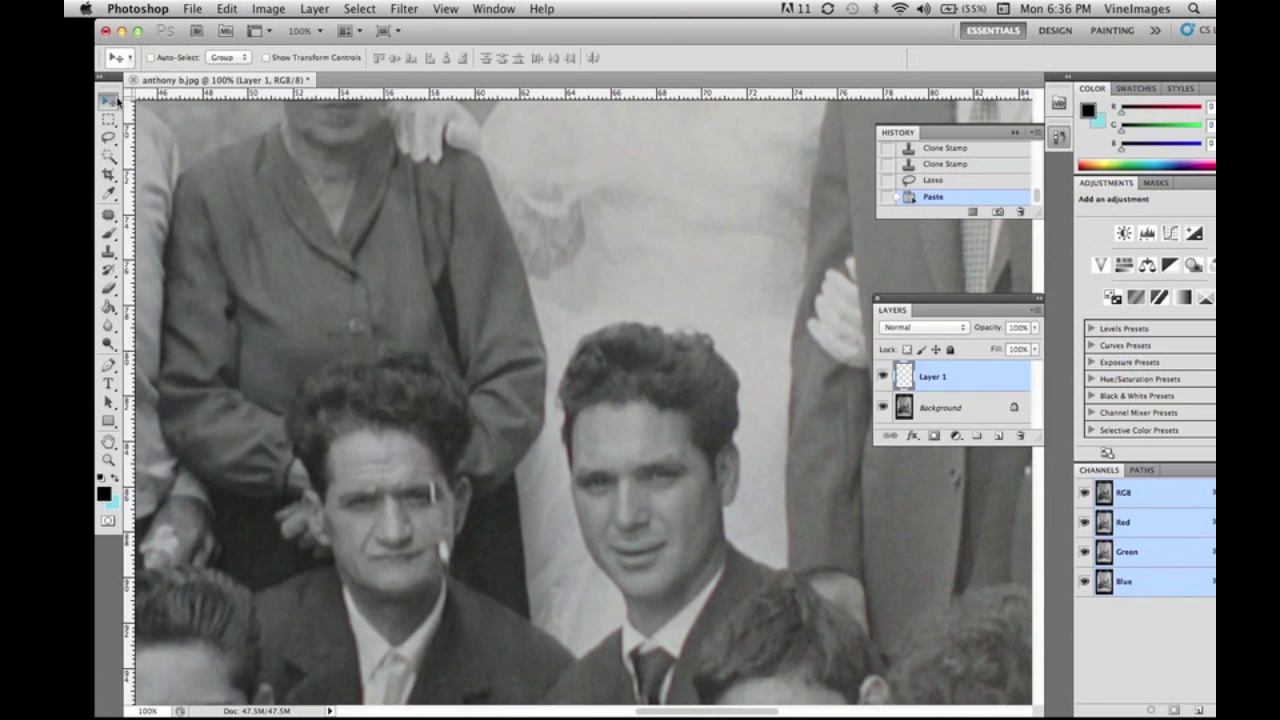
pyautogui.click(227, 9)
pyautogui.moveTo(329, 360)
pyautogui.click(470, 556)
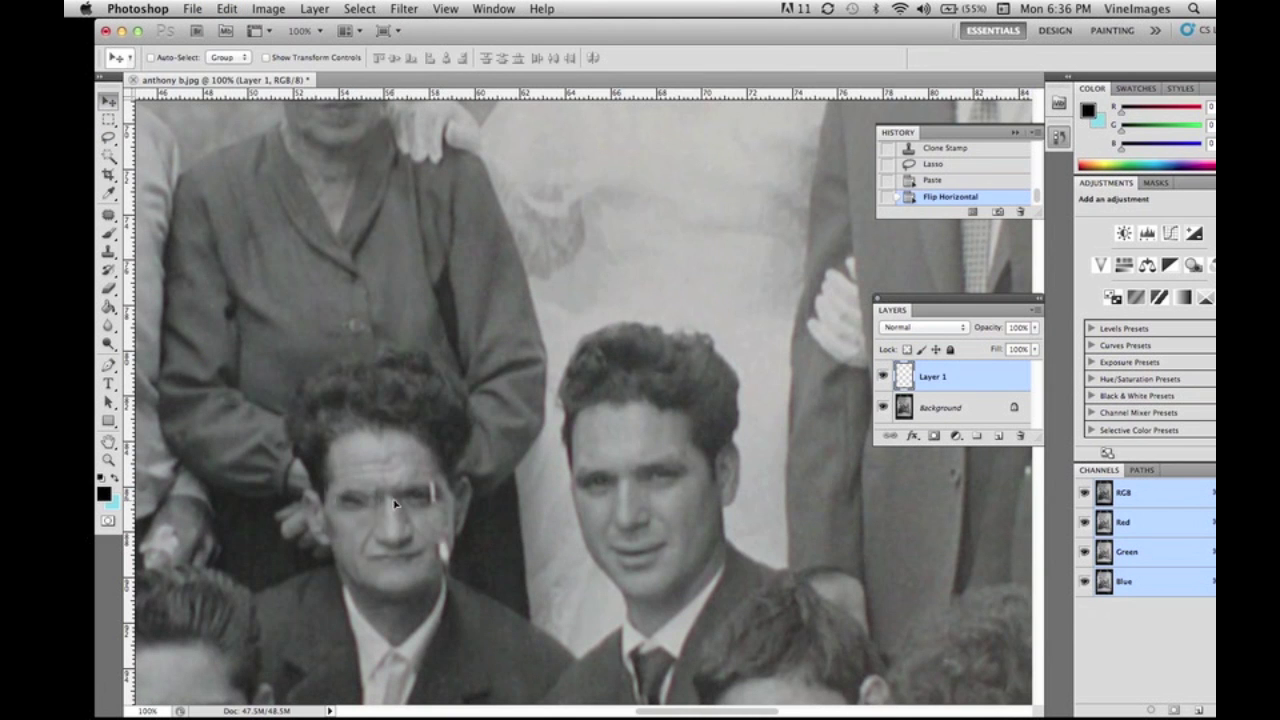
pyautogui.moveTo(395, 505); pyautogui.dragTo(462, 498)
# Adjust the pasted eye piece with Free Transform, apply it and nudge the layer into place.
pyautogui.click(227, 9)
pyautogui.click(260, 343)
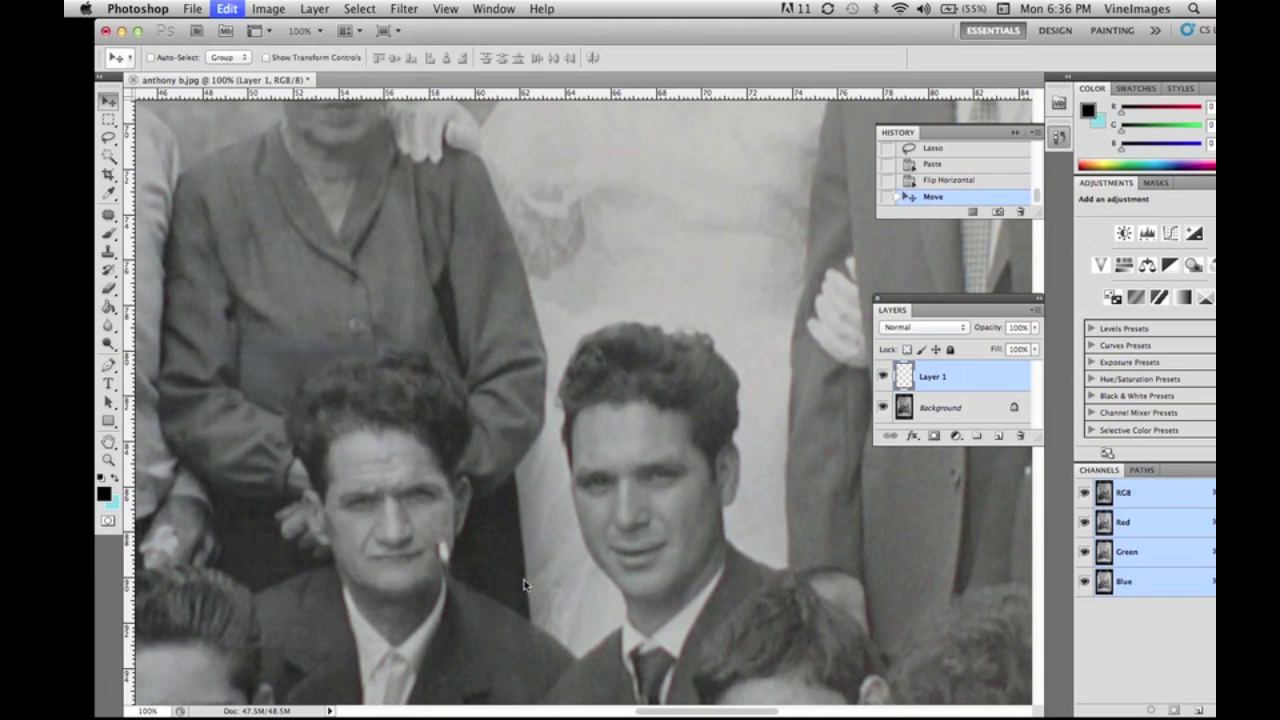
pyautogui.click(115, 104)
pyautogui.click(795, 266)
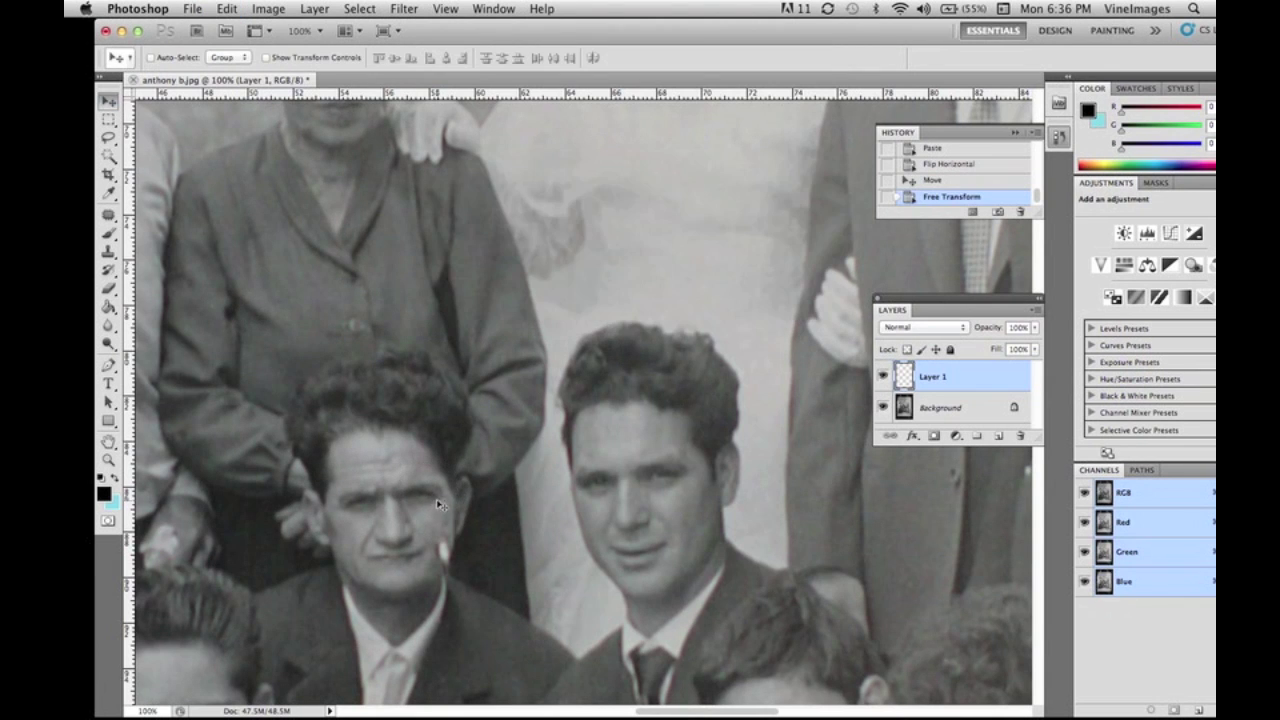
pyautogui.moveTo(434, 499); pyautogui.dragTo(417, 509)
# Erase the excess edges of the pasted eye piece with a 35 px brush and flatten the image.
pyautogui.click(109, 291)
pyautogui.click(178, 286)
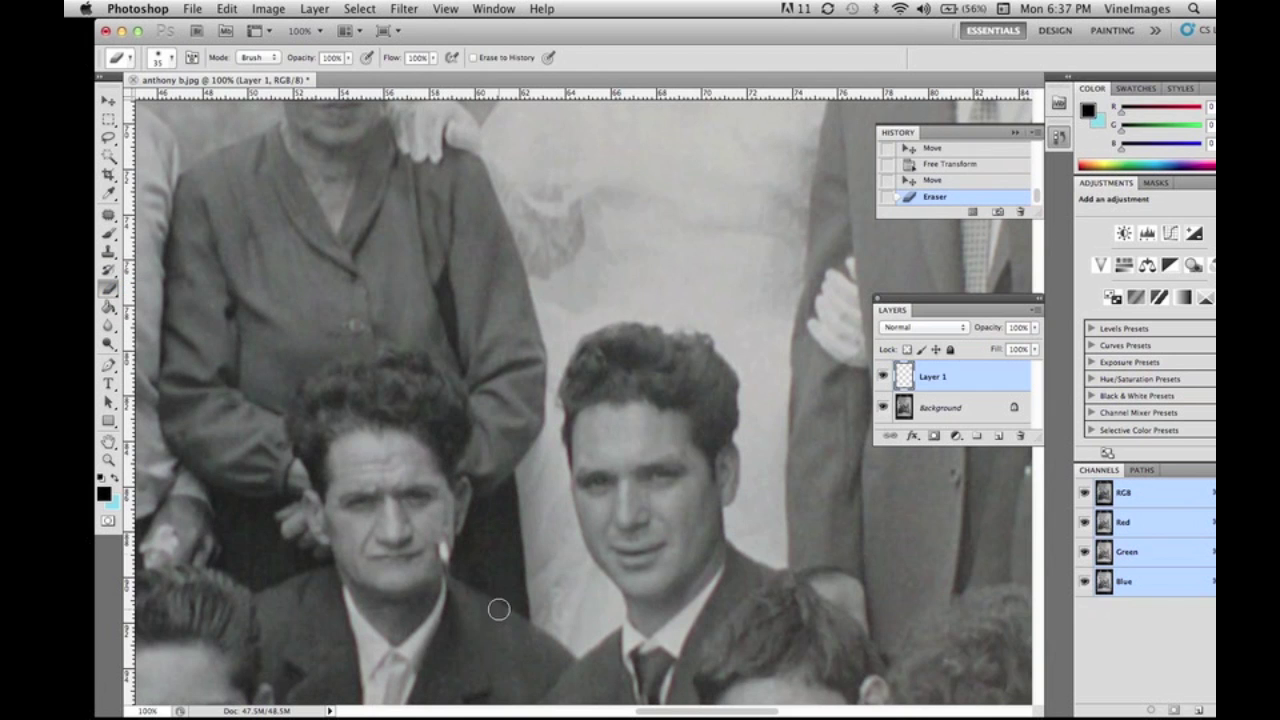
pyautogui.click(454, 478)
pyautogui.click(418, 467)
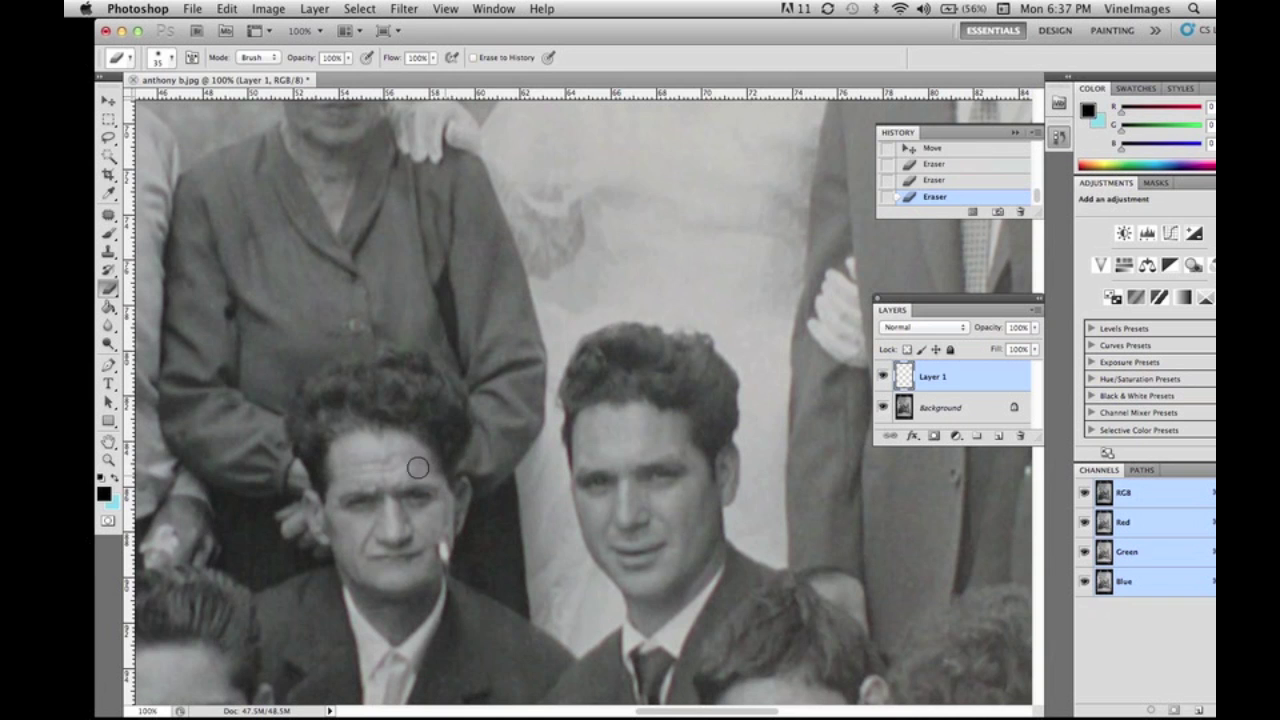
pyautogui.click(1036, 310)
pyautogui.click(900, 612)
# Lasso the undamaged cheek and jaw of the same man with a 5 px feather and paste it as Layer 1.
pyautogui.press('l')
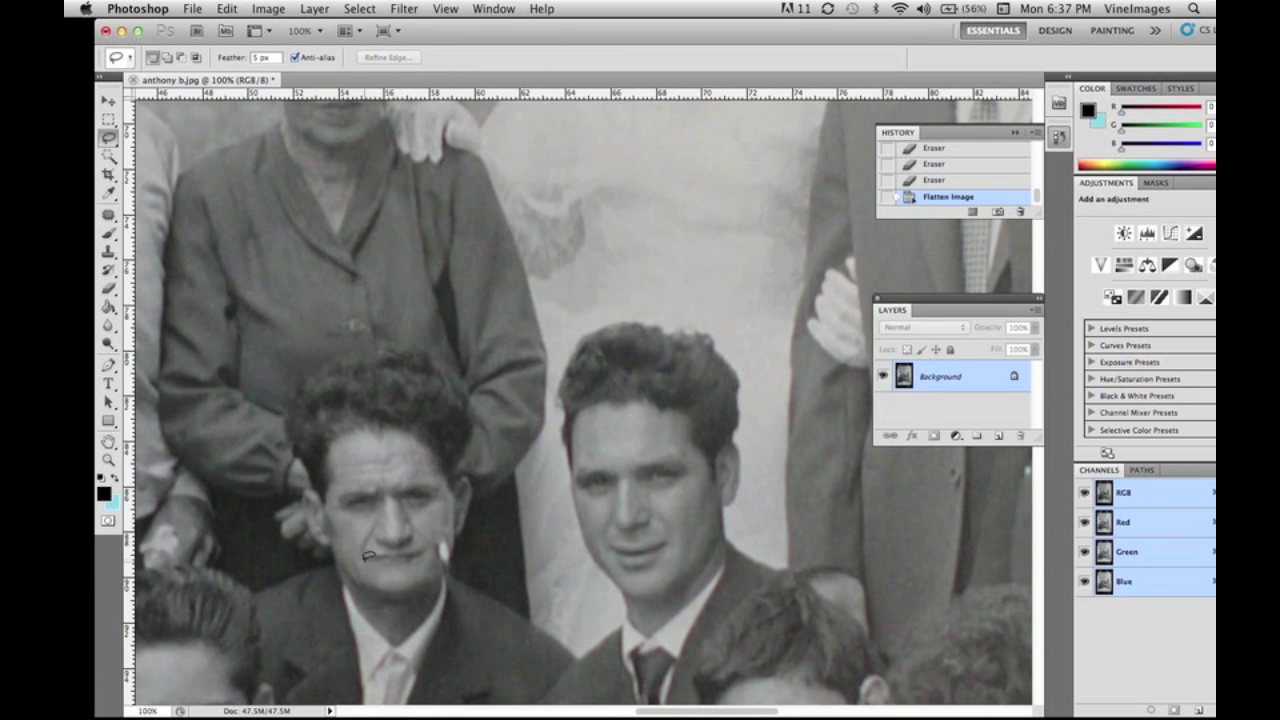
pyautogui.moveTo(358, 526)
pyautogui.mouseDown()
pyautogui.moveTo(338, 556)
pyautogui.moveTo(358, 540)
pyautogui.moveTo(414, 562)
pyautogui.moveTo(460, 558)
pyautogui.mouseUp()
pyautogui.press('super+v')
pyautogui.click(108, 101)
# Flip the pasted cheek piece horizontally and position it over the white crack on his opposite cheek.
pyautogui.click(227, 9)
pyautogui.moveTo(267, 367)
pyautogui.click(471, 561)
pyautogui.click(108, 288)
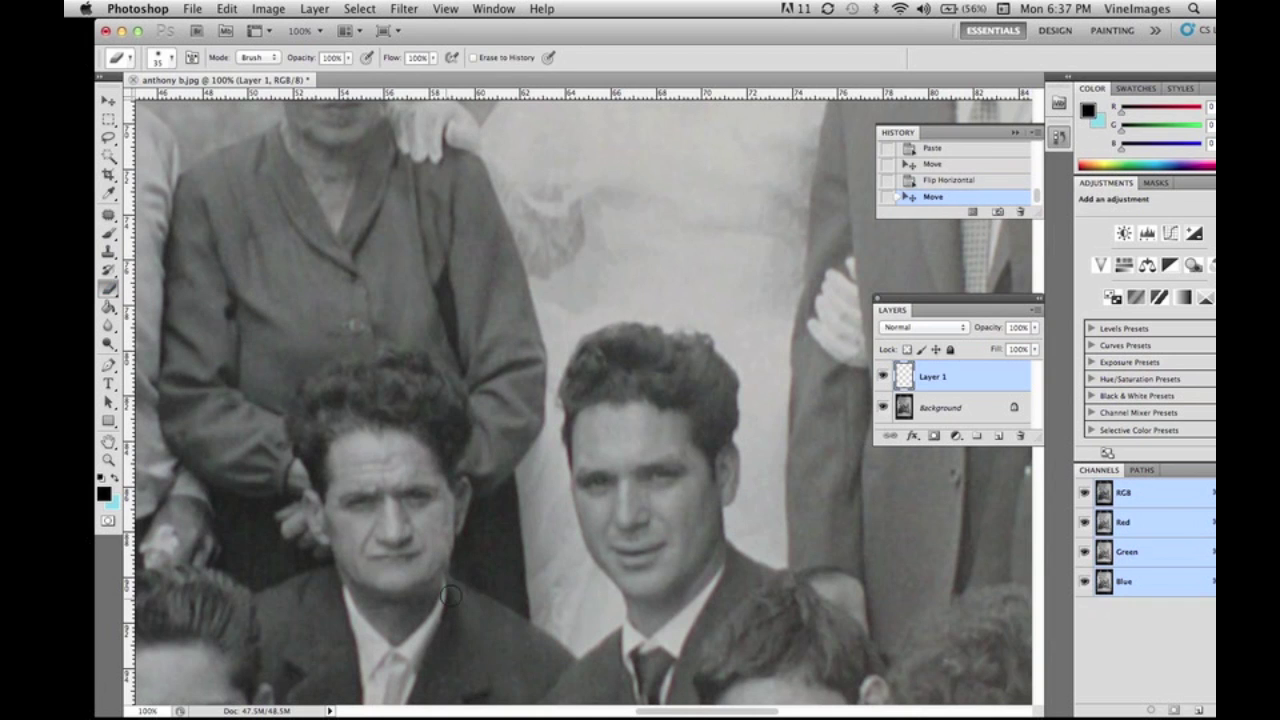
# Erase the excess edges of the pasted cheek piece with a 35 px brush, compare it with the original, and nudge it slightly left.
pyautogui.click(461, 576)
pyautogui.click(459, 572)
pyautogui.click(457, 567)
pyautogui.click(884, 376)
pyautogui.click(884, 376)
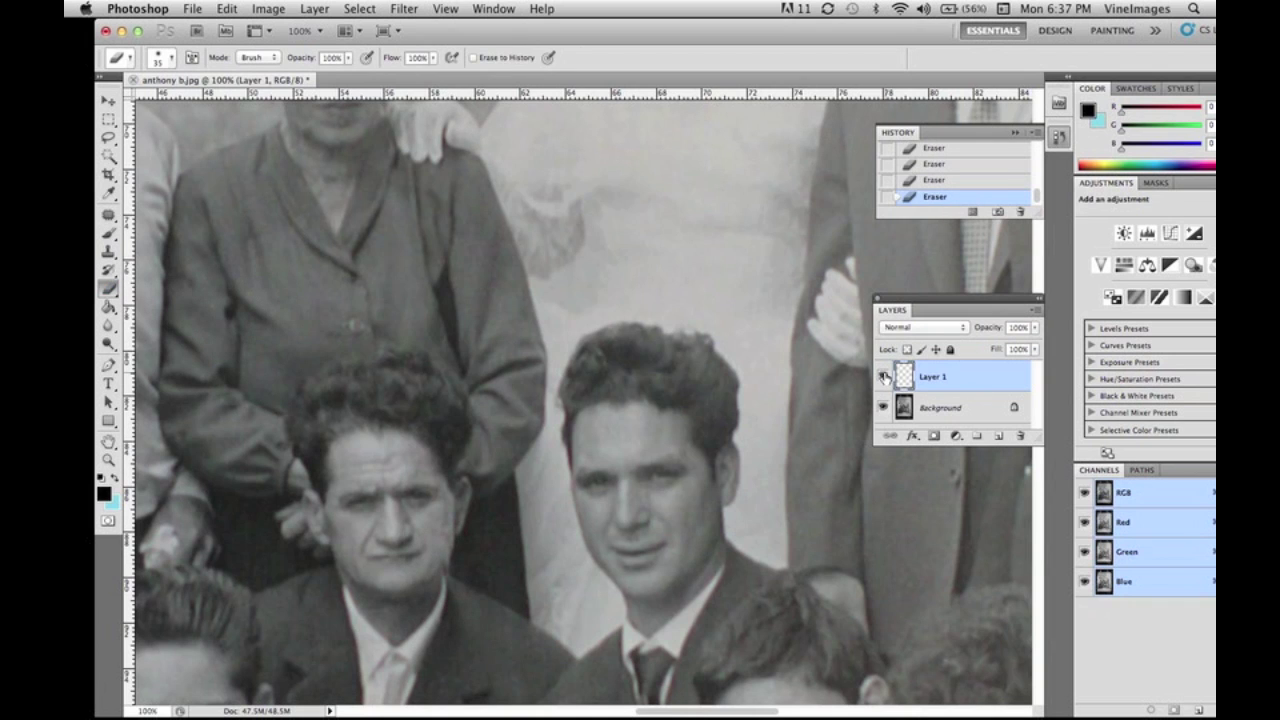
pyautogui.click(112, 108)
pyautogui.press('Left')
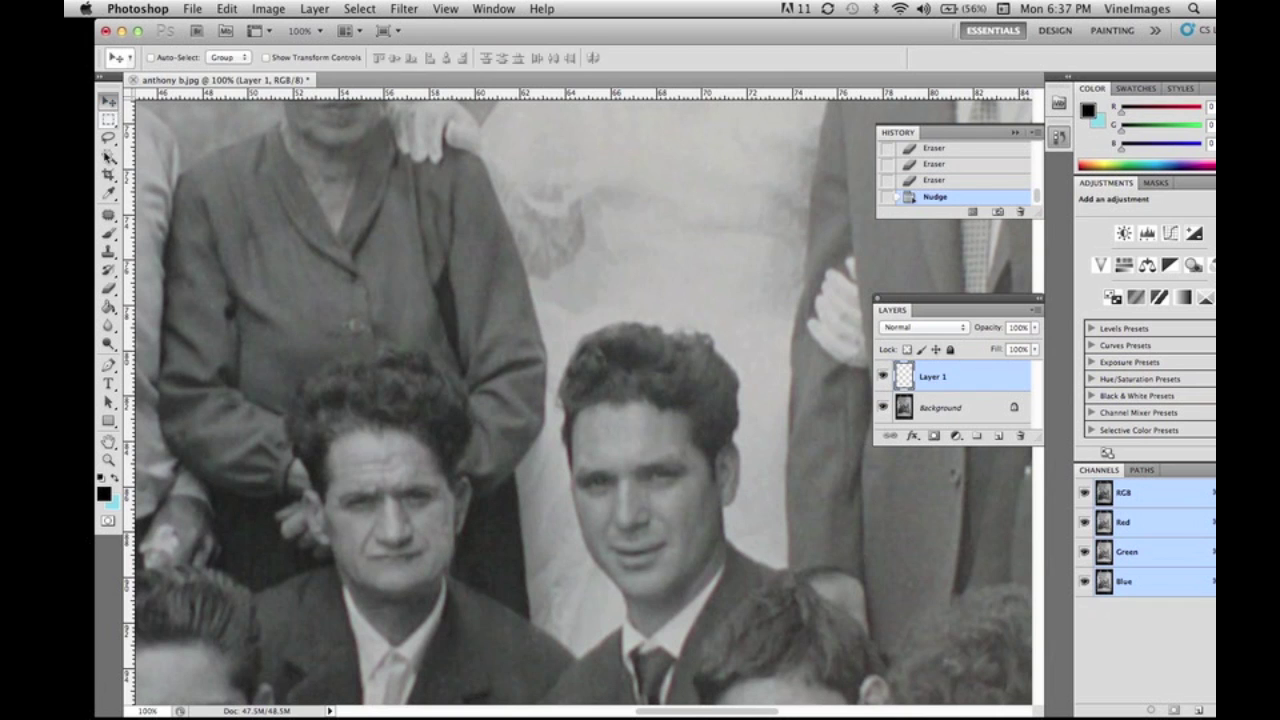
# Erase the leftover edges of the nudged cheek piece and flatten the image.
pyautogui.click(108, 288)
pyautogui.click(1036, 310)
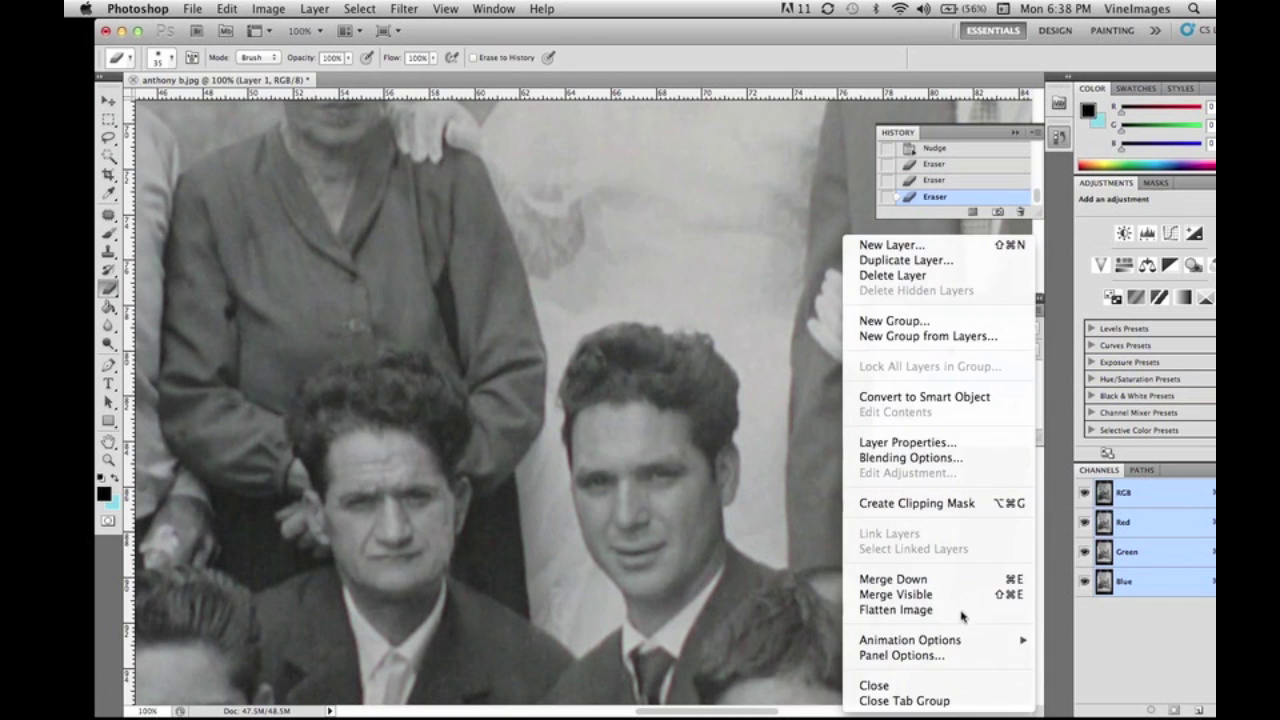
pyautogui.click(930, 609)
# Clean up the same man's jaw edge above his collar with the Clone Stamp, using a 10 px soft brush at 39% opacity.
pyautogui.click(108, 252)
pyautogui.press('super+equal')
pyautogui.press('super+equal')
pyautogui.press('super+equal')
pyautogui.moveTo(306, 638); pyautogui.dragTo(563, 351)
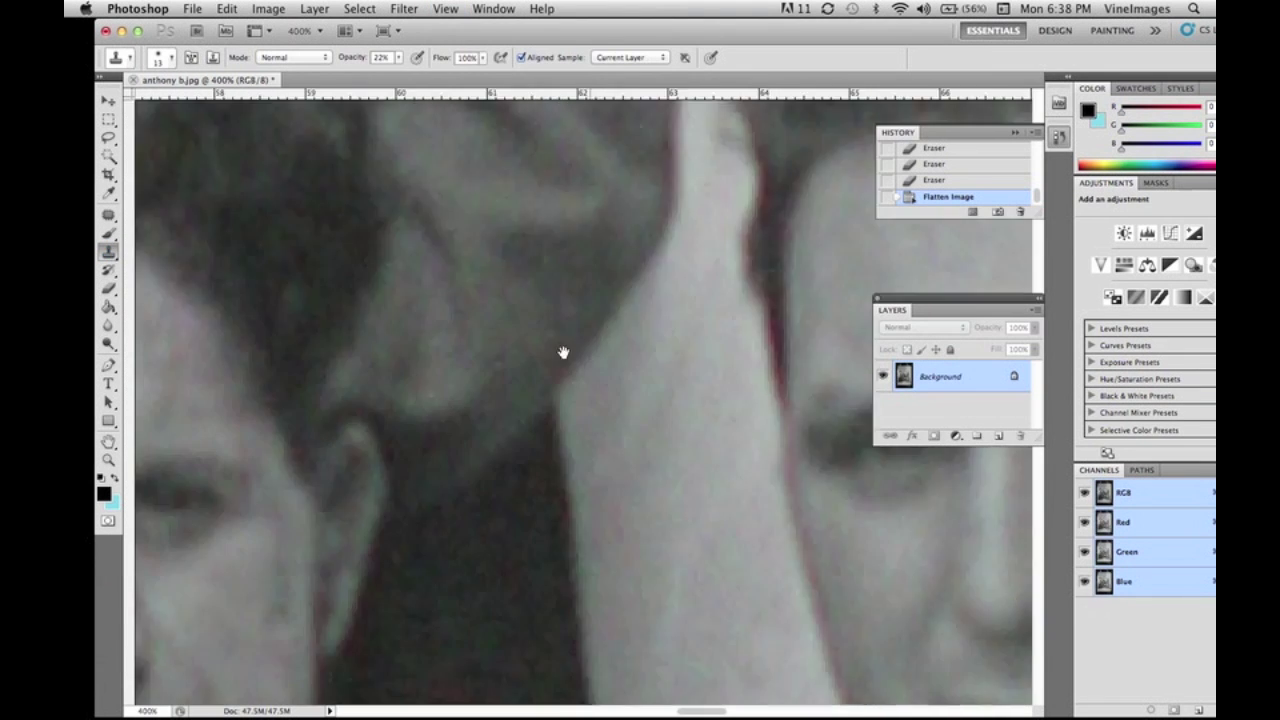
pyautogui.moveTo(345, 650); pyautogui.dragTo(567, 263)
pyautogui.click(398, 58)
pyautogui.moveTo(393, 76); pyautogui.dragTo(403, 75)
pyautogui.click(171, 58)
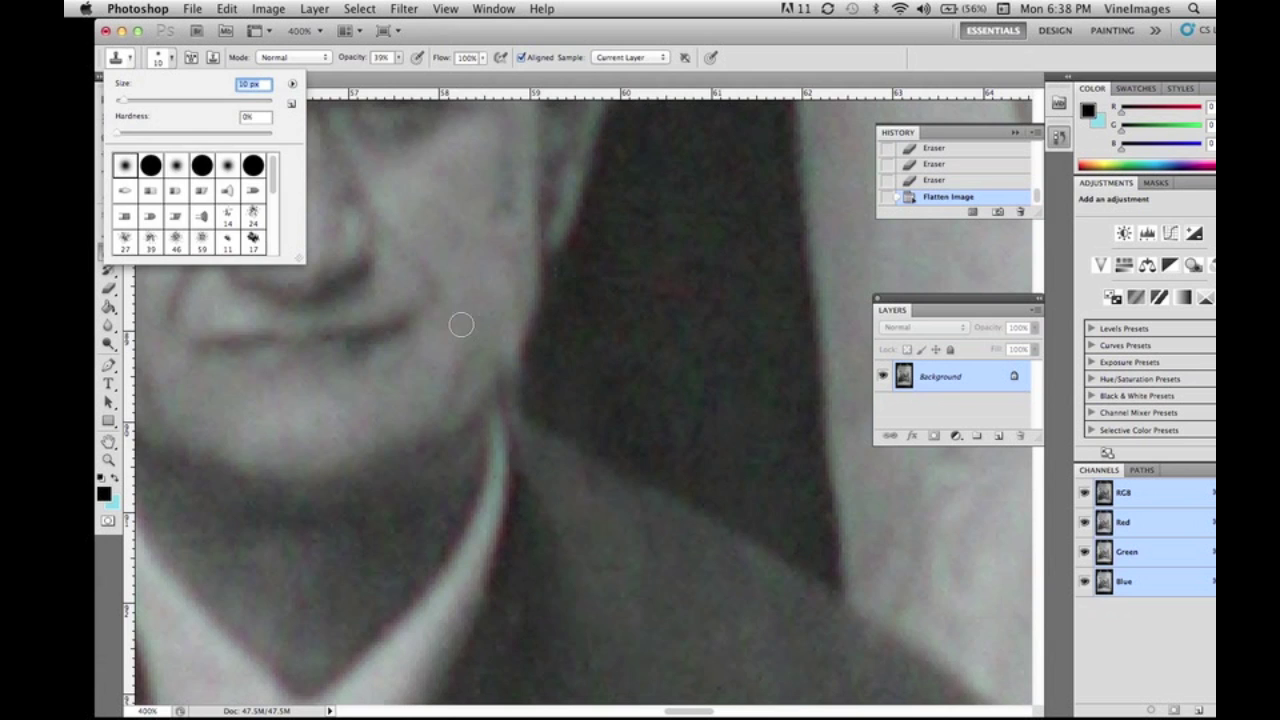
pyautogui.keyDown('alt'); pyautogui.click(560, 352); pyautogui.keyUp('alt')
pyautogui.moveTo(519, 364)
pyautogui.mouseDown()
pyautogui.moveTo(530, 382)
pyautogui.moveTo(515, 391)
pyautogui.mouseUp()
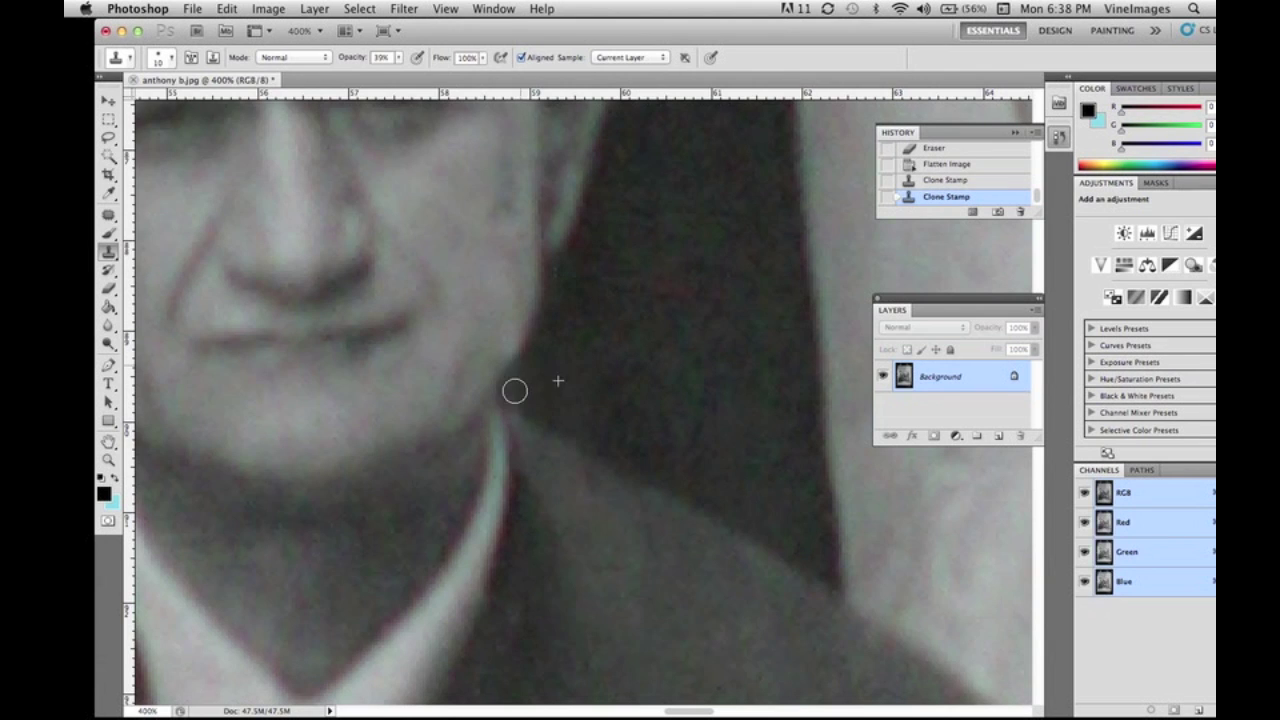
pyautogui.moveTo(551, 299); pyautogui.dragTo(522, 318)
pyautogui.moveTo(510, 395); pyautogui.dragTo(530, 404)
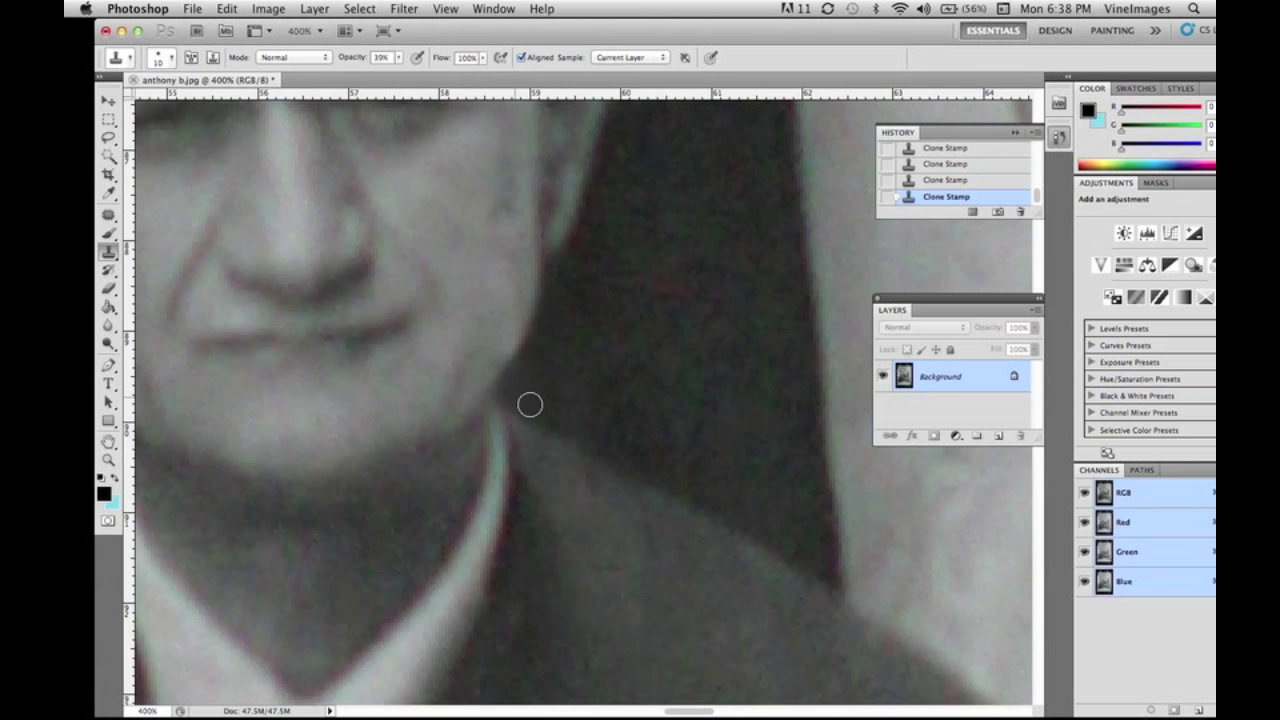
# Examine the retouched face and the whole group photo for remaining damage.
pyautogui.press('super+minus')
pyautogui.press('super+minus')
pyautogui.press('super+minus')
pyautogui.press('super+minus')
pyautogui.press('super+minus')
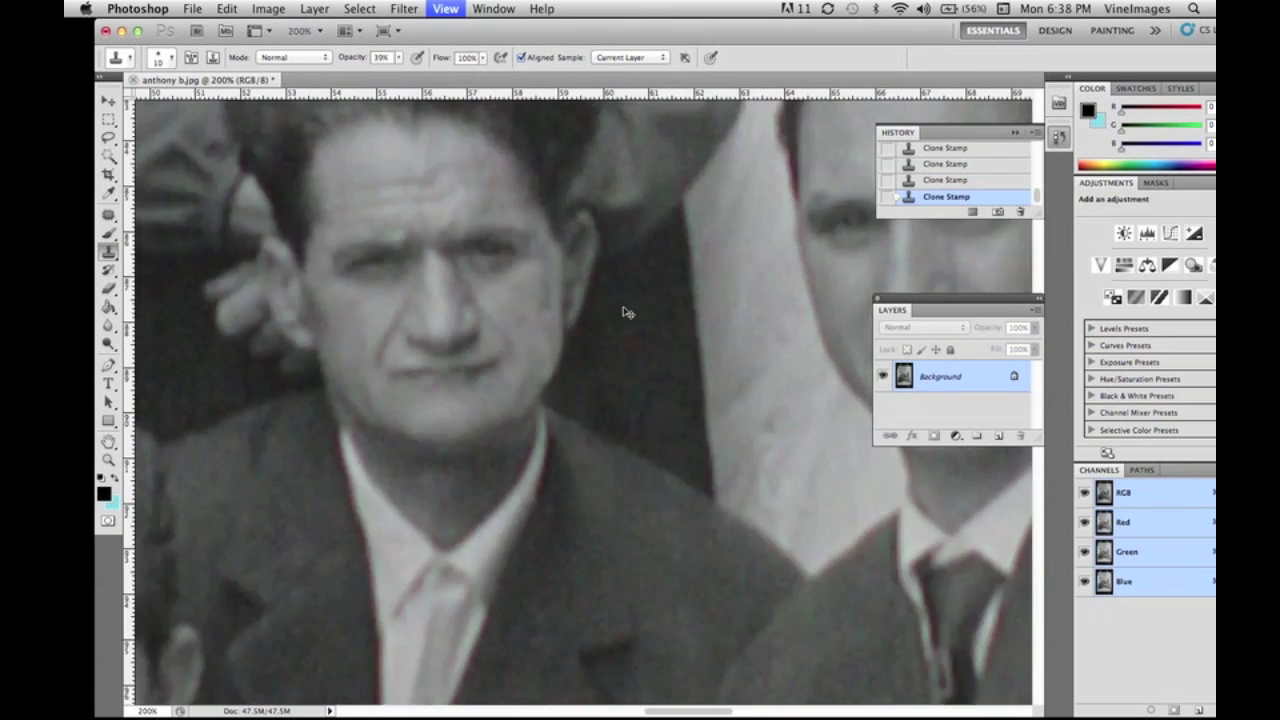
pyautogui.press('super+minus')
pyautogui.press('super+minus')
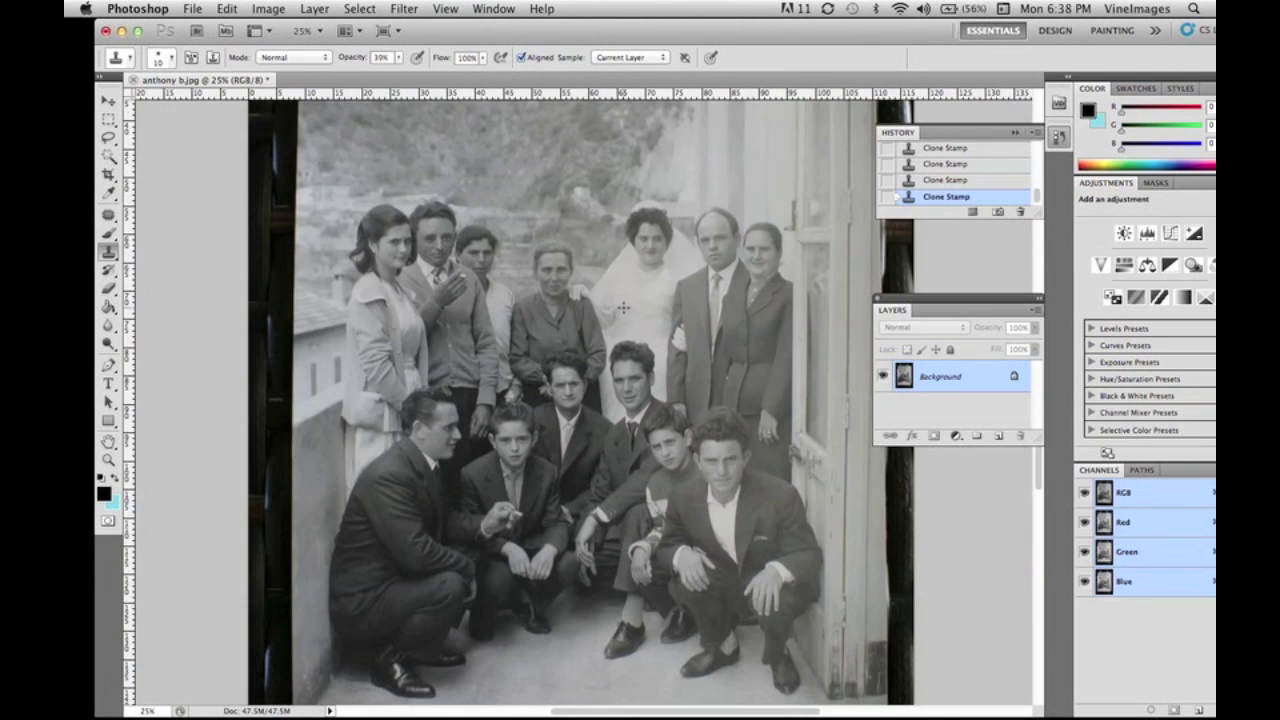
pyautogui.press('super+minus')
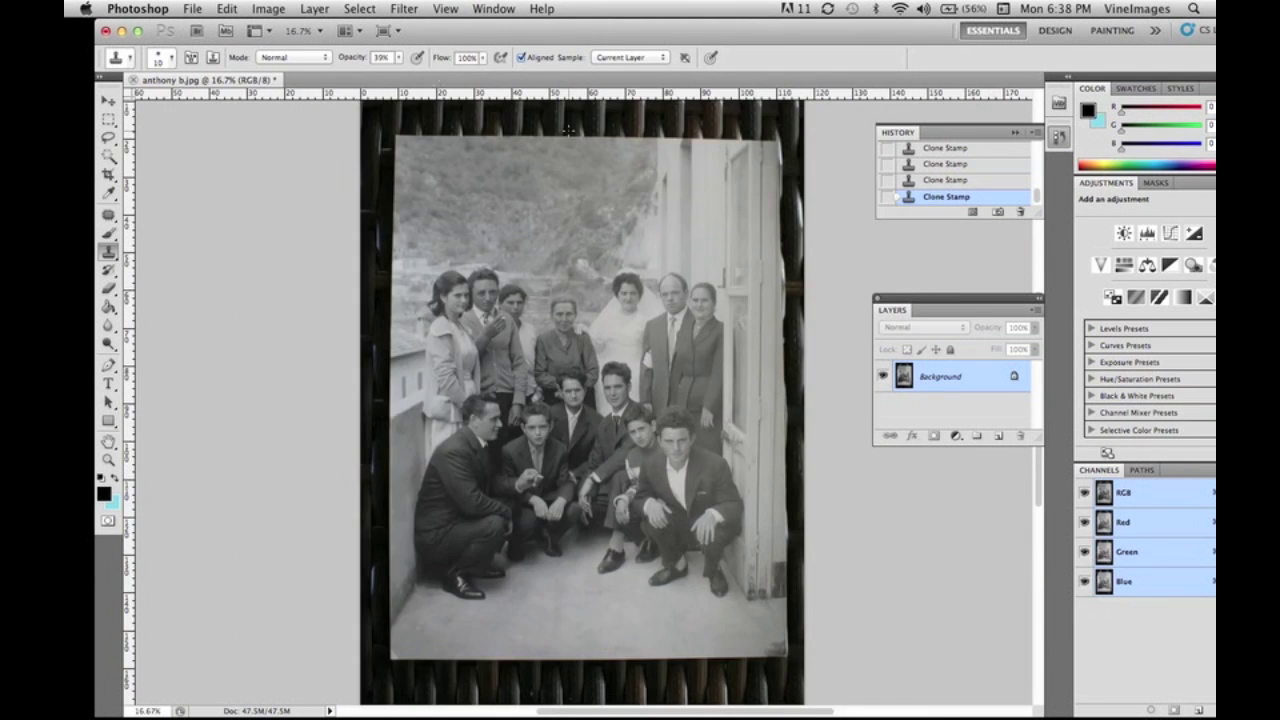